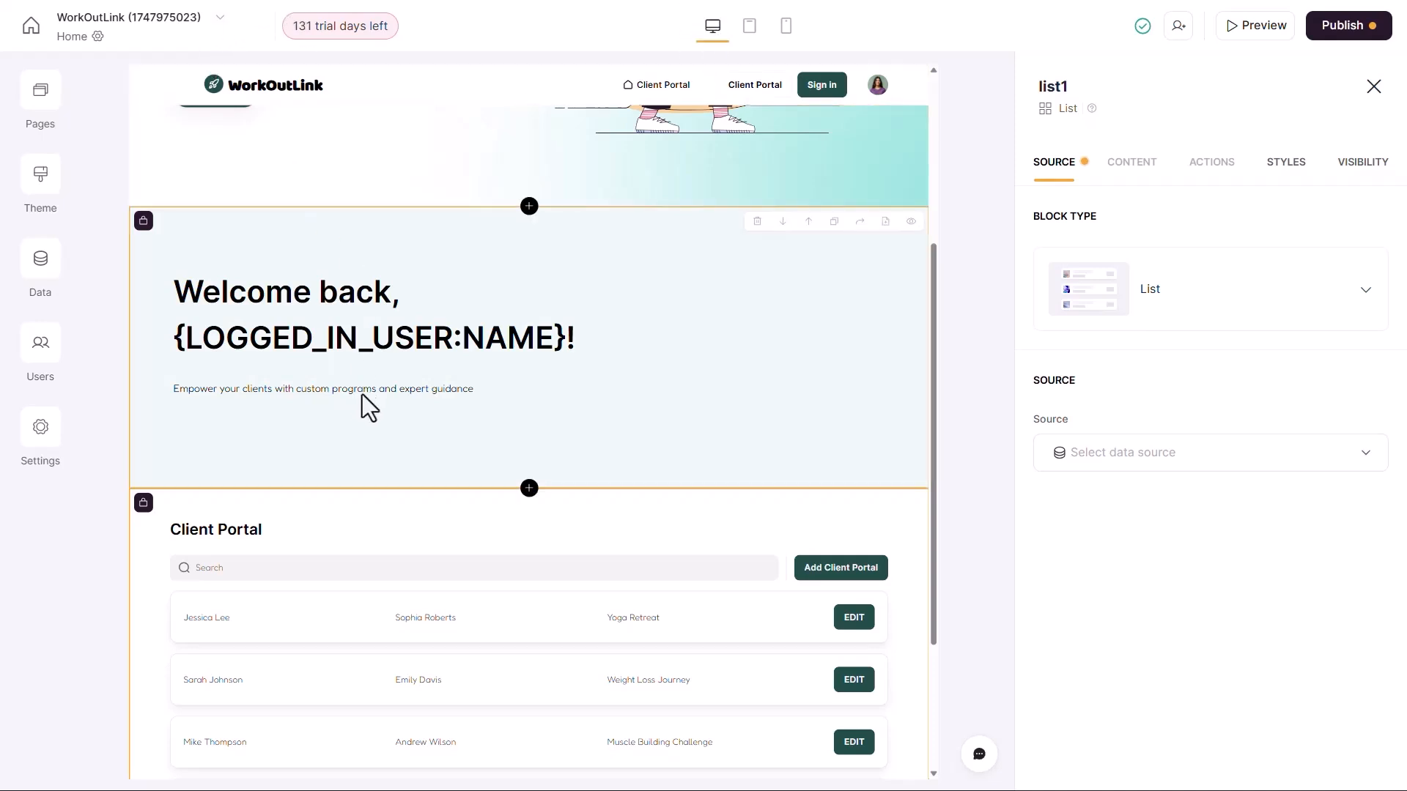
- Browse the dynamic blocks that can be inserted above the Client Portal list
{"action": "scroll", "coordinate": [363, 391], "scroll_direction": "down", "scroll_amount": 1}
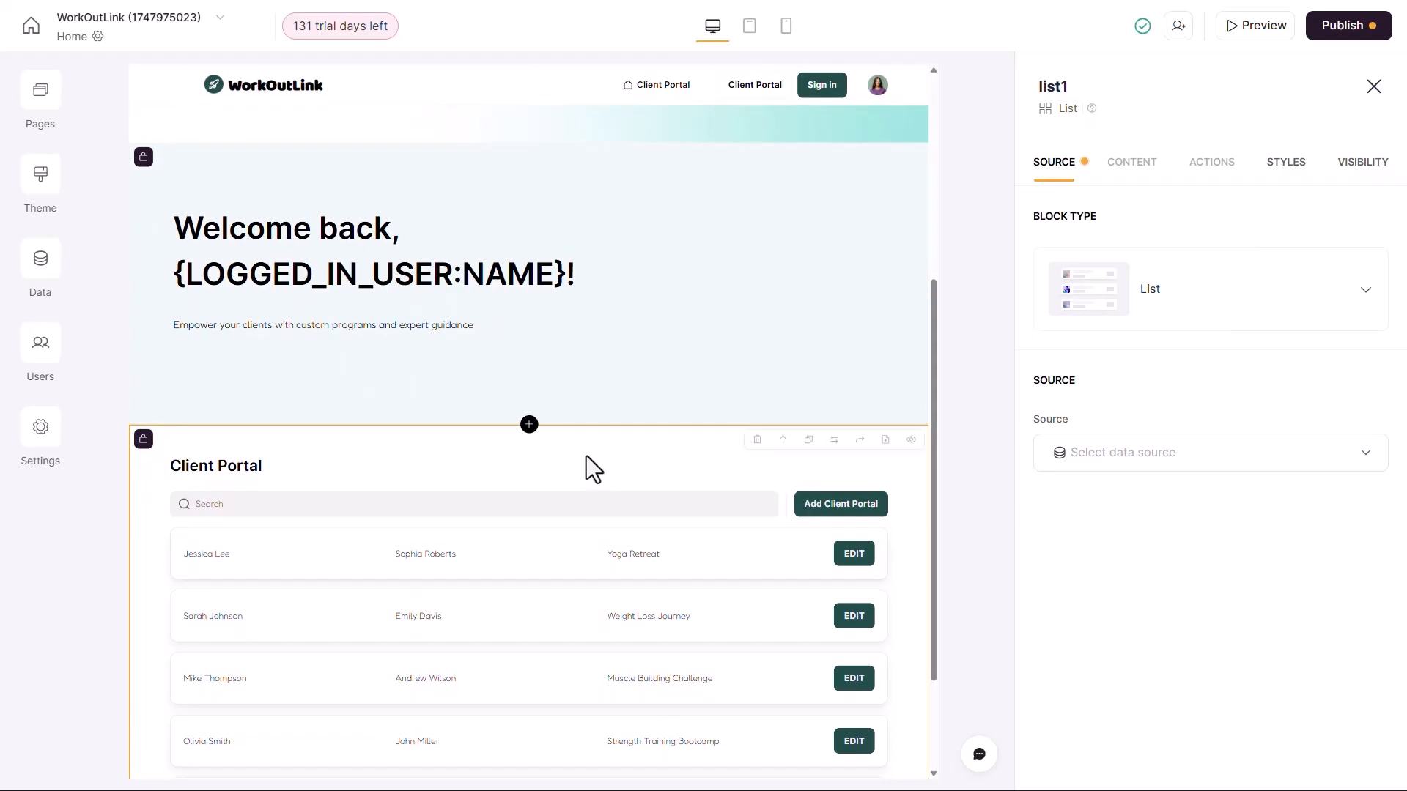
{"action": "left_click", "coordinate": [528, 424]}
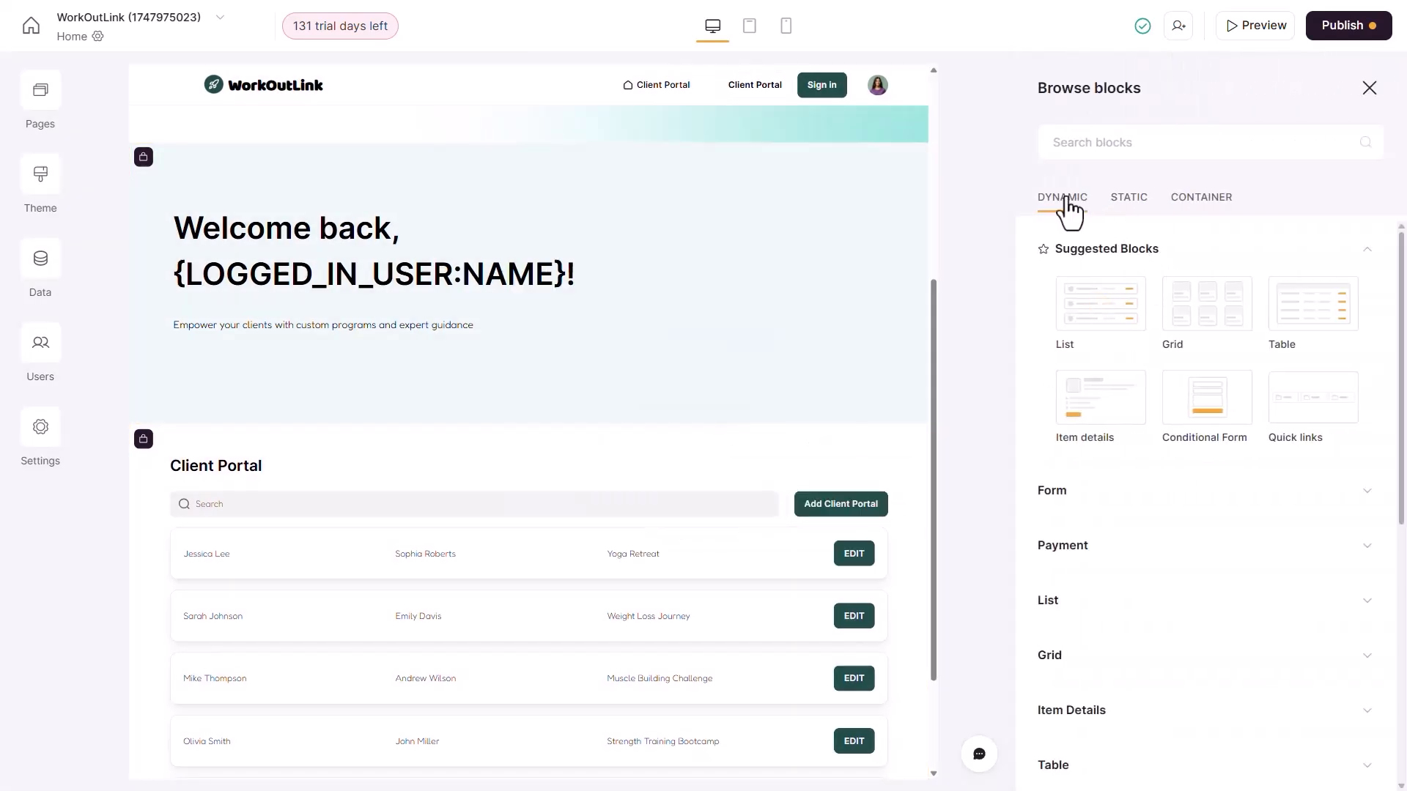
{"action": "scroll", "coordinate": [1124, 472], "scroll_direction": "down", "scroll_amount": 1}
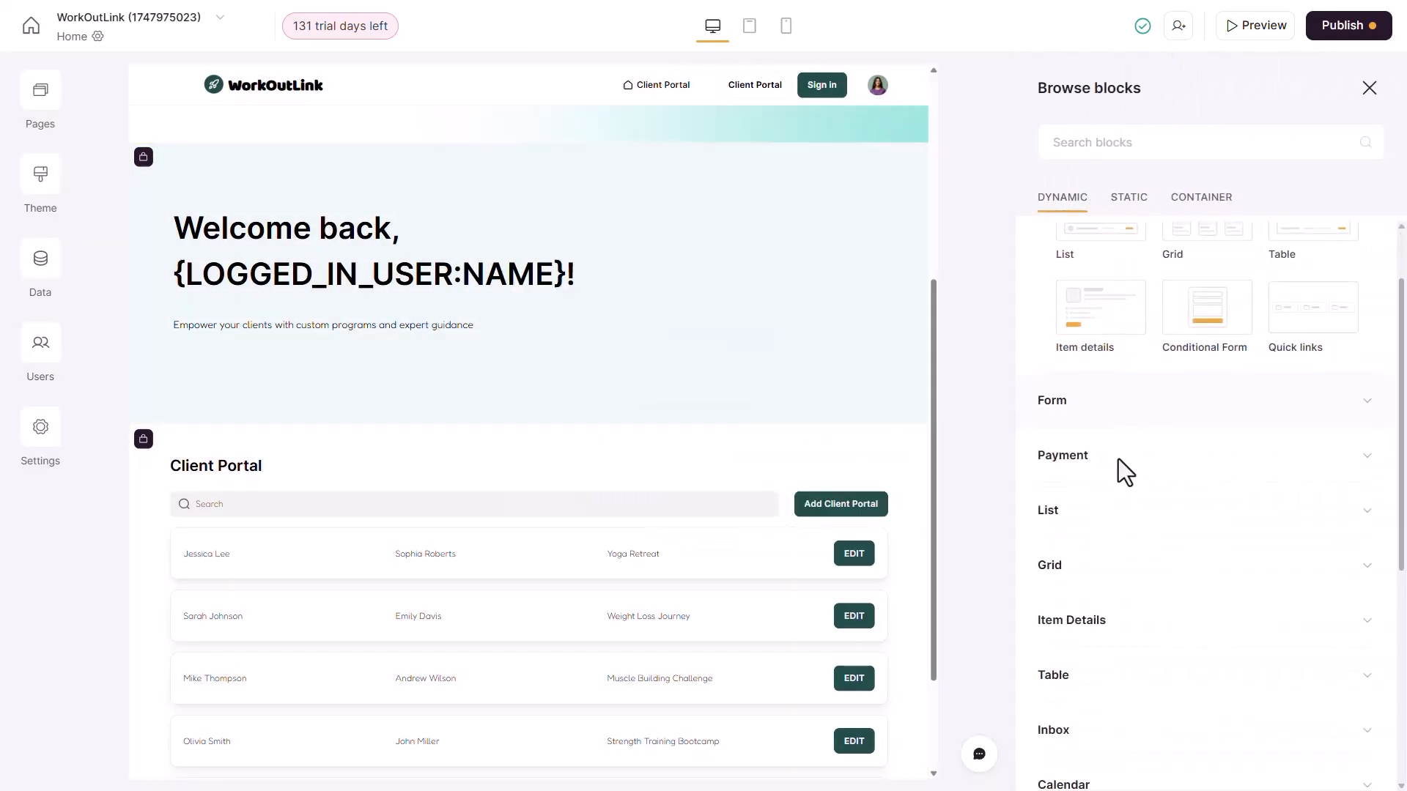
- Select the Client Portal list block and examine the alternative block types it can be switched to
{"action": "left_click", "coordinate": [388, 531]}
{"action": "left_click", "coordinate": [1190, 316]}
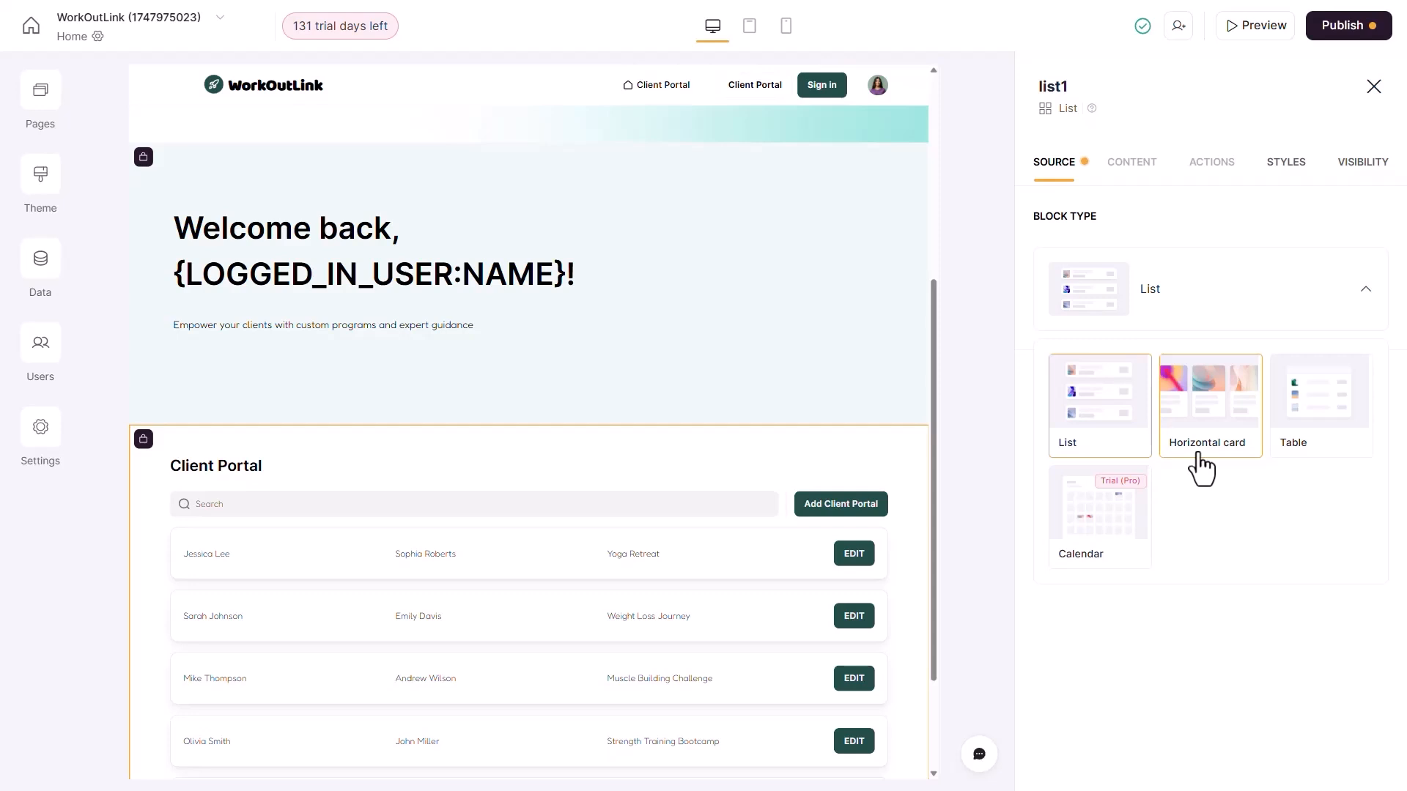
{"action": "left_click", "coordinate": [1241, 292]}
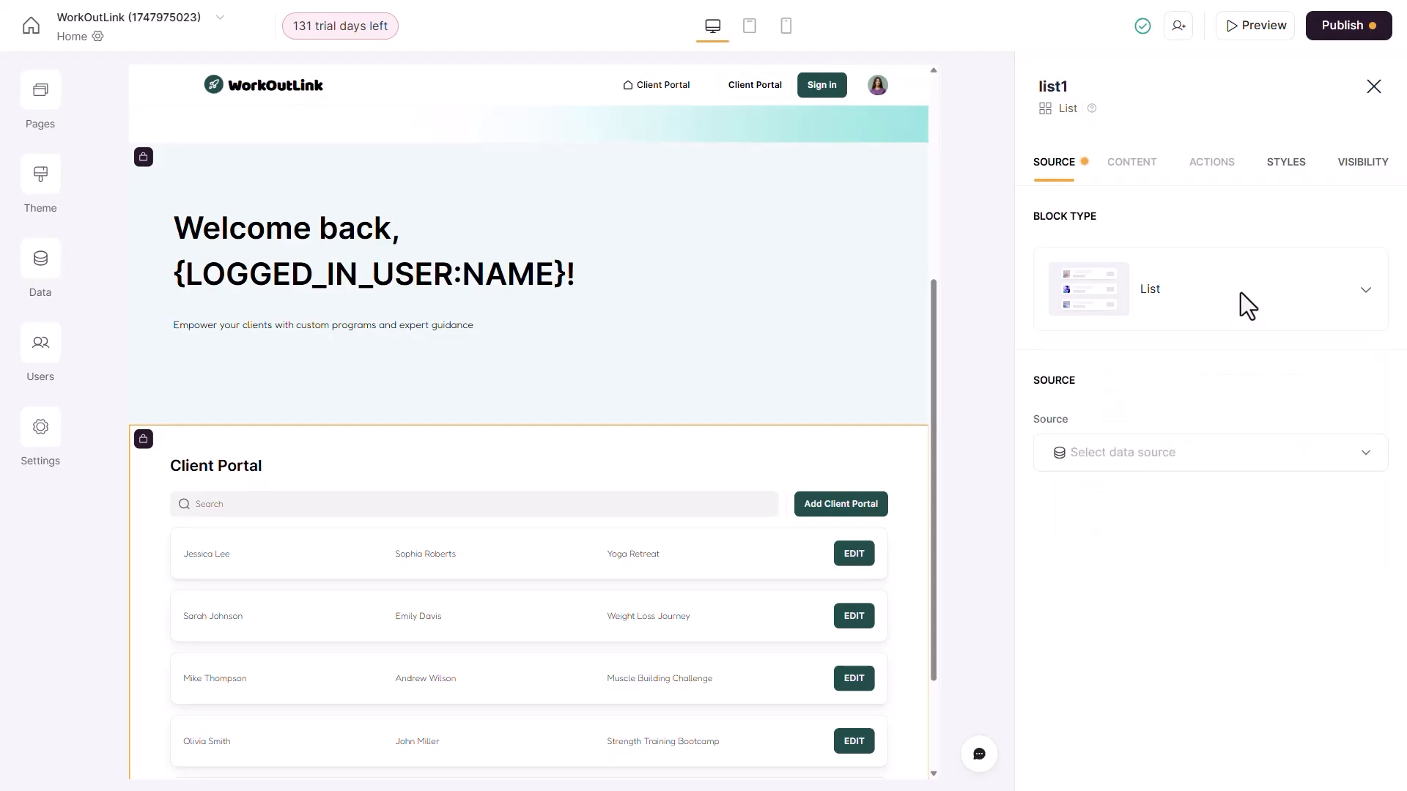
{"action": "left_click", "coordinate": [1241, 293]}
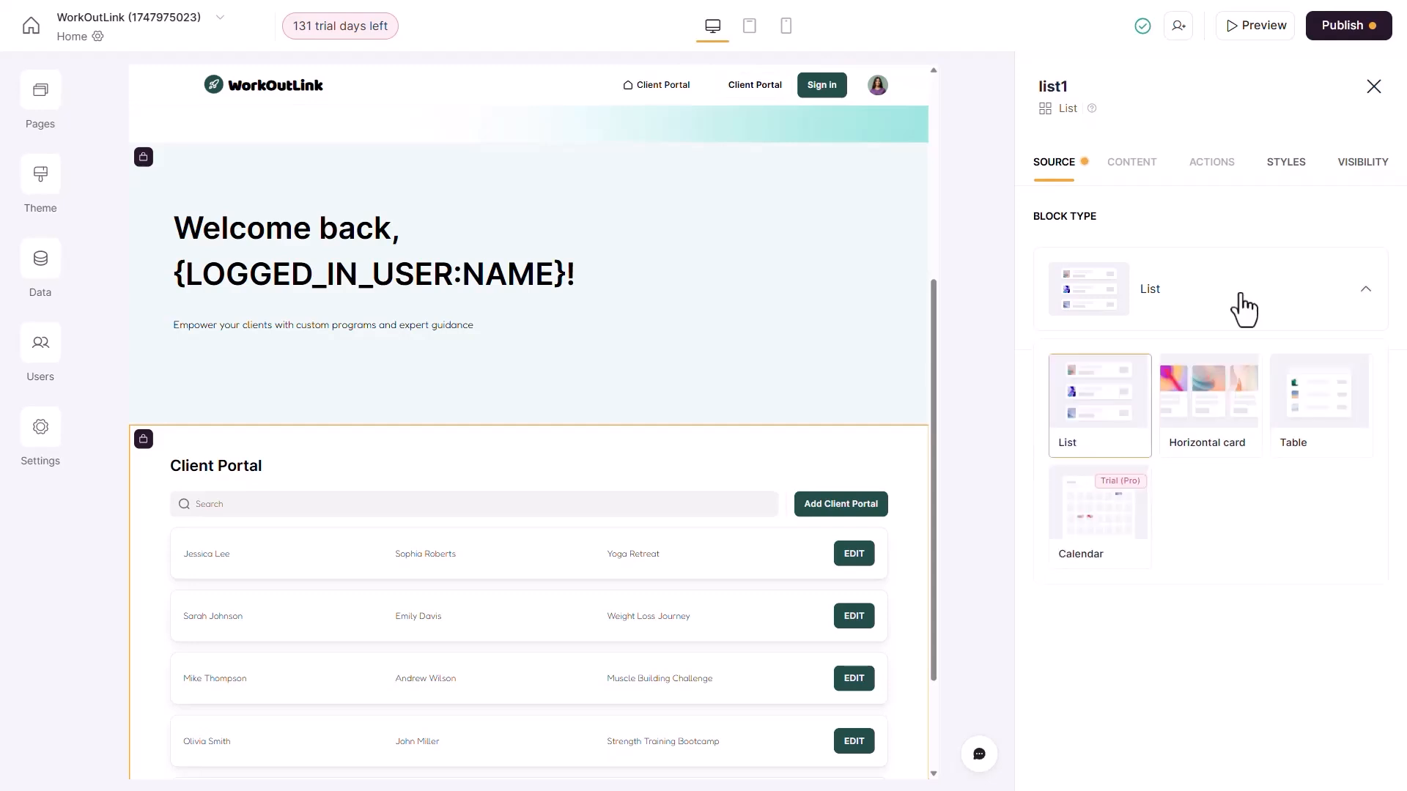
{"action": "left_click", "coordinate": [1241, 295]}
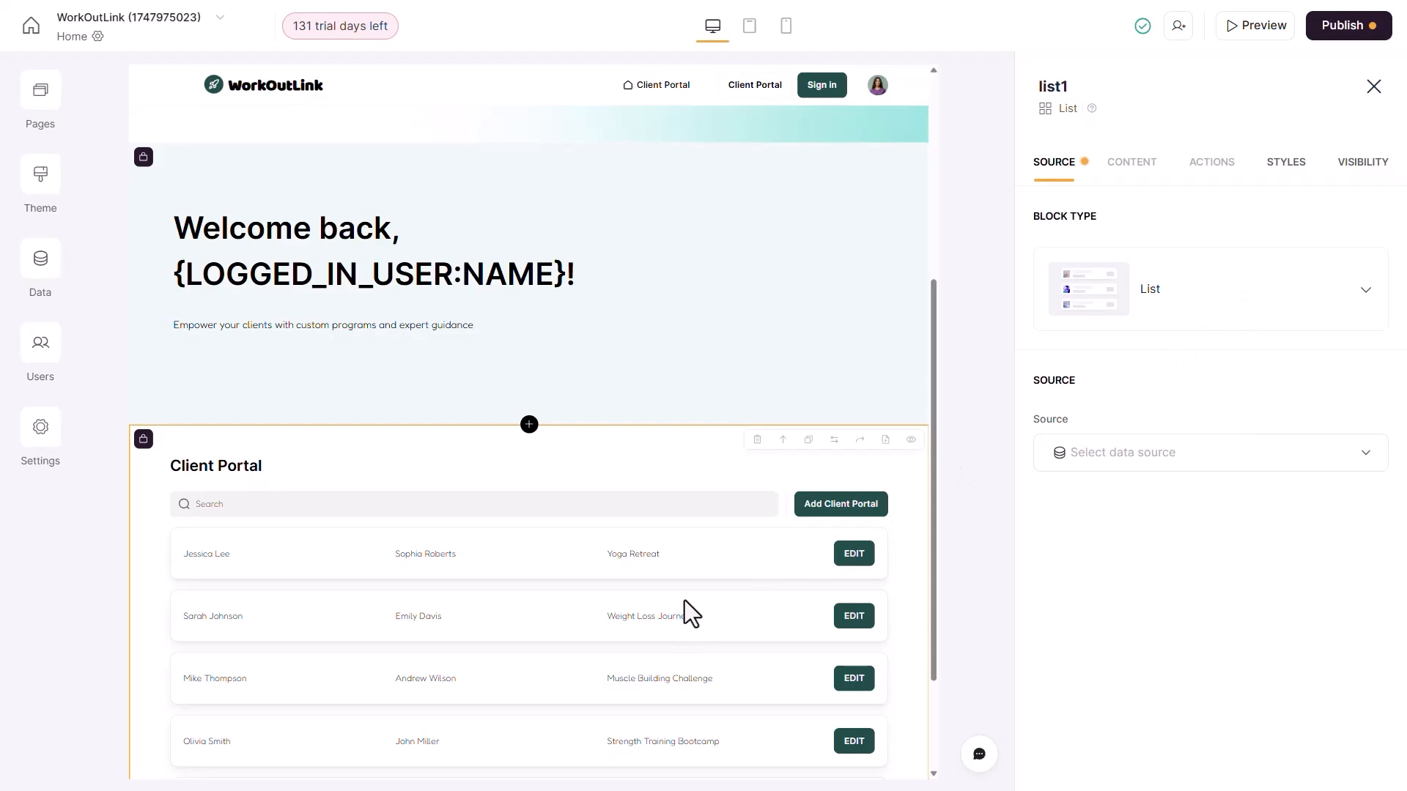
- Start adding Coda as another data source for the Client Portal list and proceed to its account connection
{"action": "left_click", "coordinate": [1119, 454]}
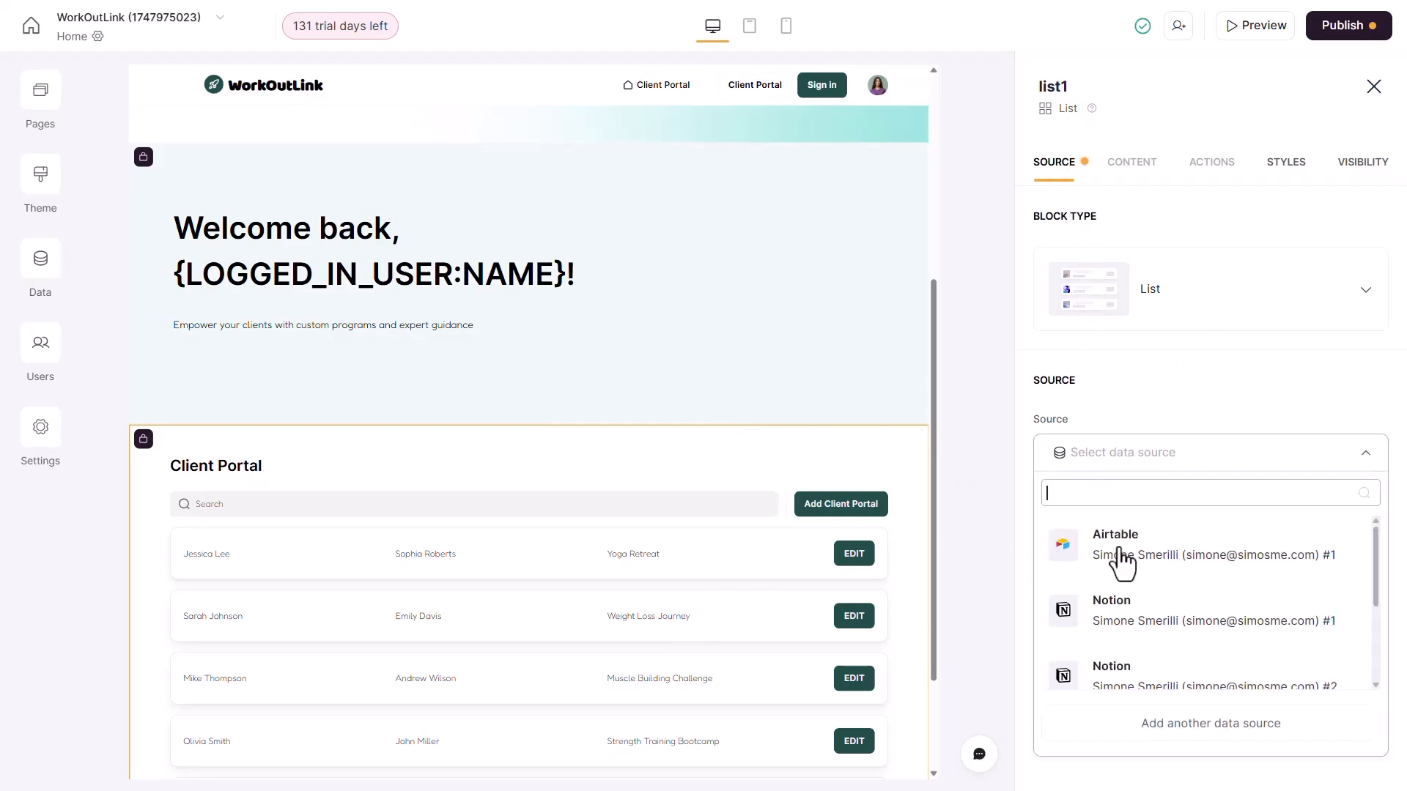
{"action": "scroll", "coordinate": [1141, 635], "scroll_direction": "down", "scroll_amount": 1}
{"action": "scroll", "coordinate": [1141, 634], "scroll_direction": "down", "scroll_amount": 1}
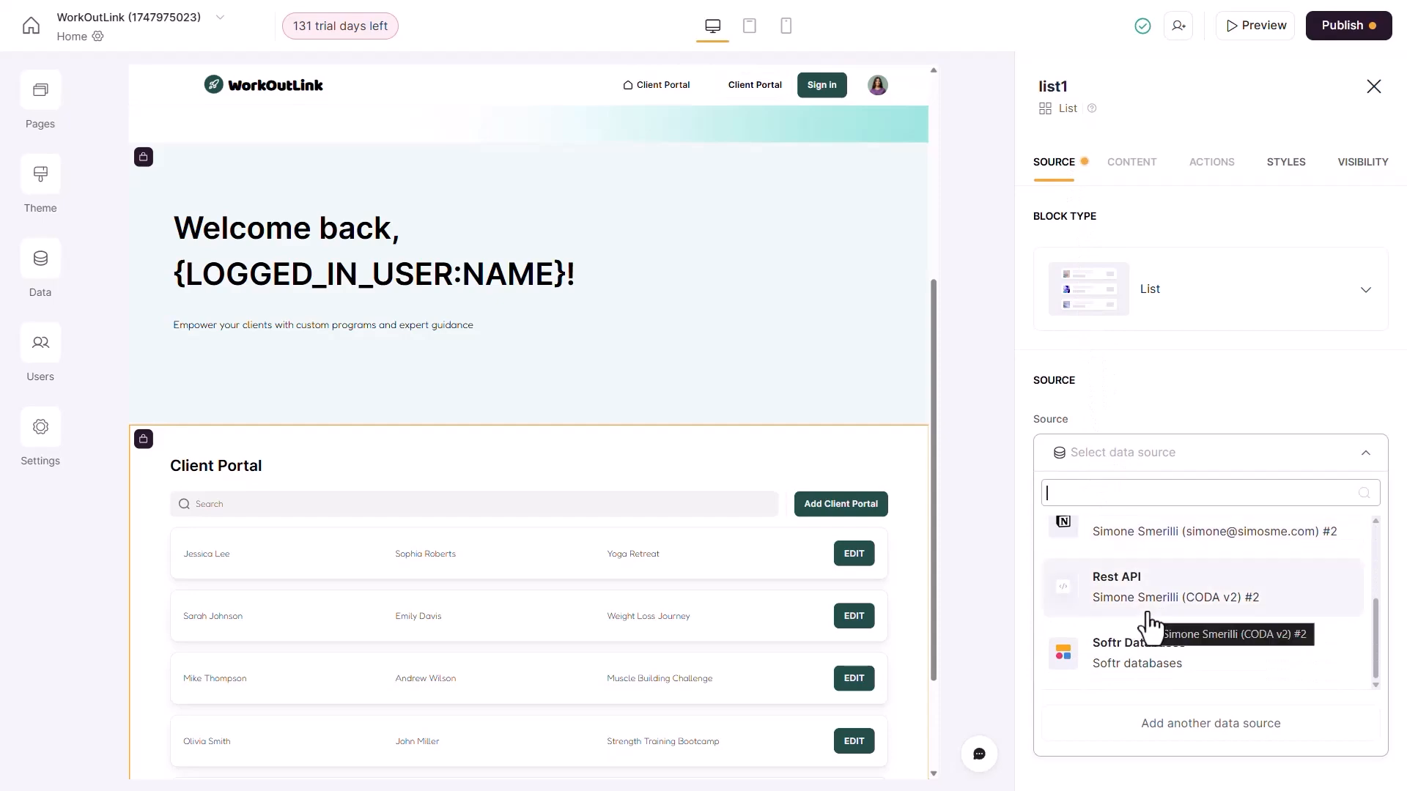
{"action": "left_click", "coordinate": [1160, 732]}
{"action": "scroll", "coordinate": [440, 433], "scroll_direction": "down", "scroll_amount": 2}
{"action": "left_click", "coordinate": [345, 516]}
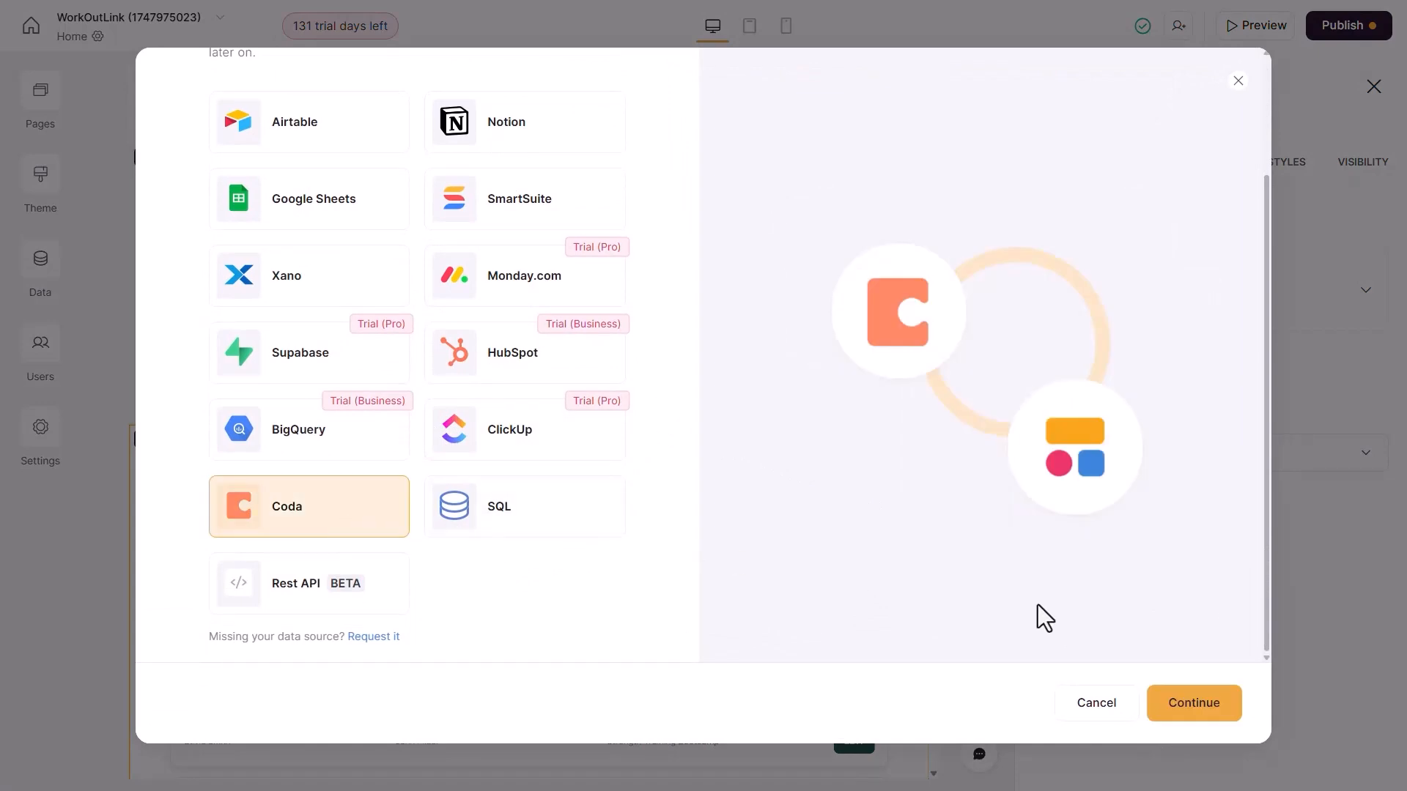
{"action": "left_click", "coordinate": [1190, 706]}
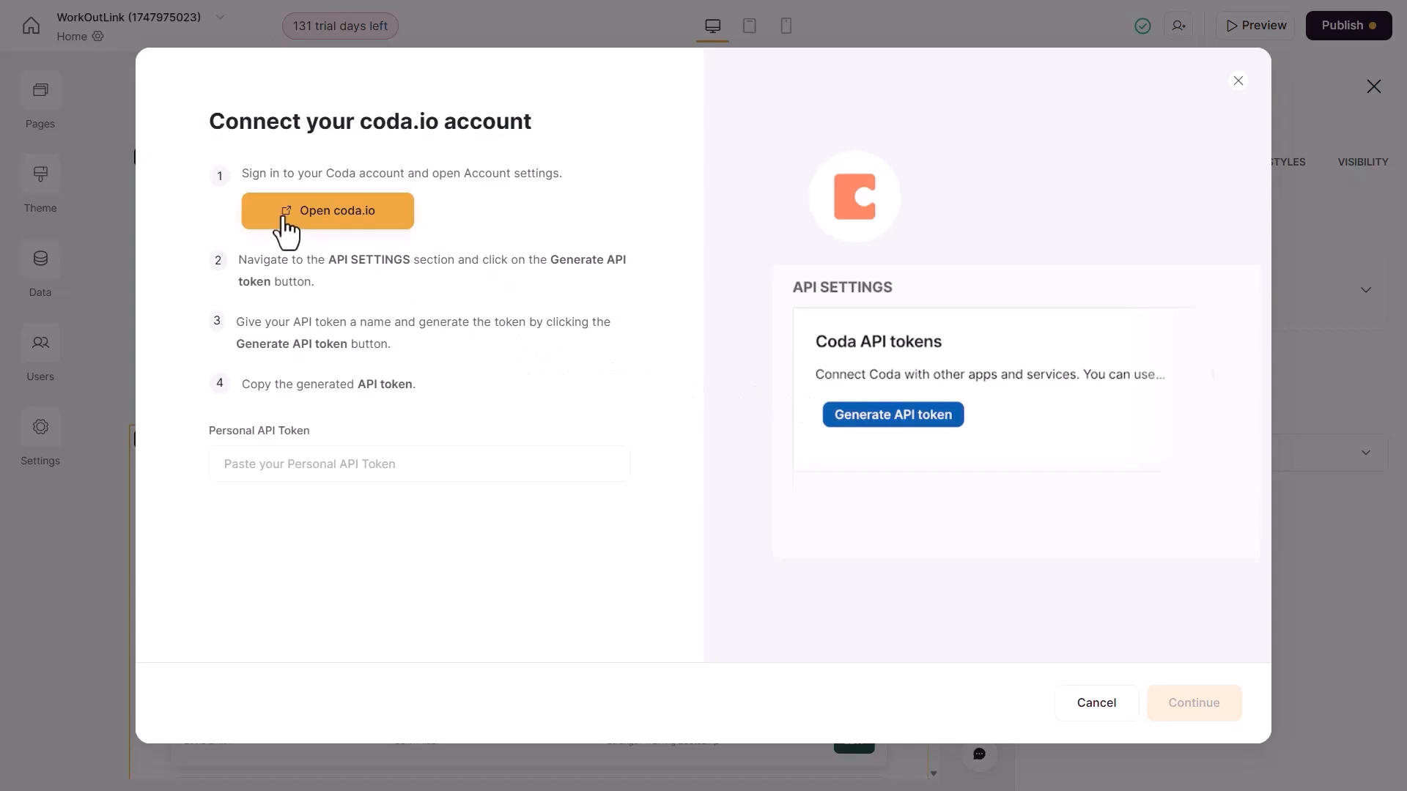
- Open the Coda account settings and generate an API token named Softr plus the account owner's short name
{"action": "left_click", "coordinate": [323, 469]}
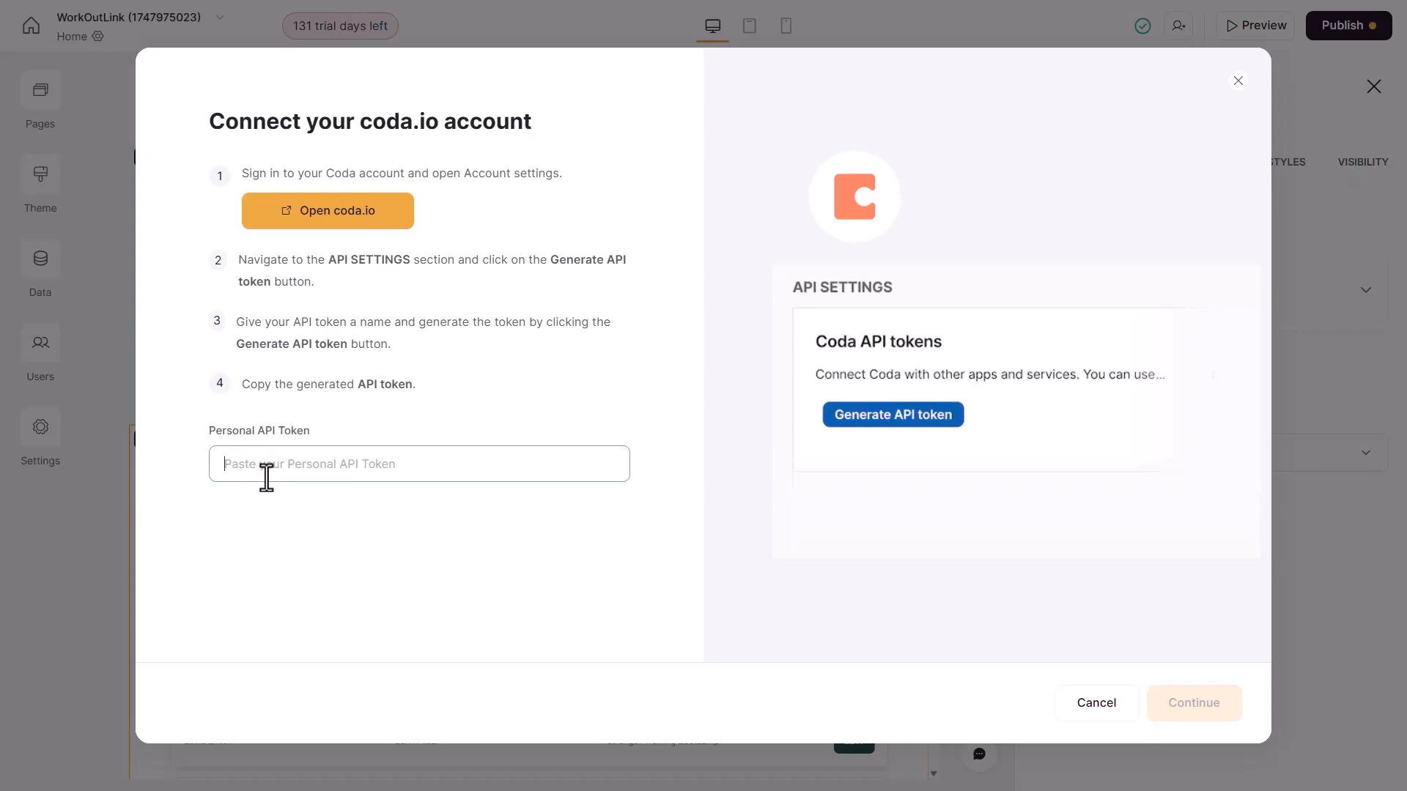
{"action": "left_click", "coordinate": [300, 226]}
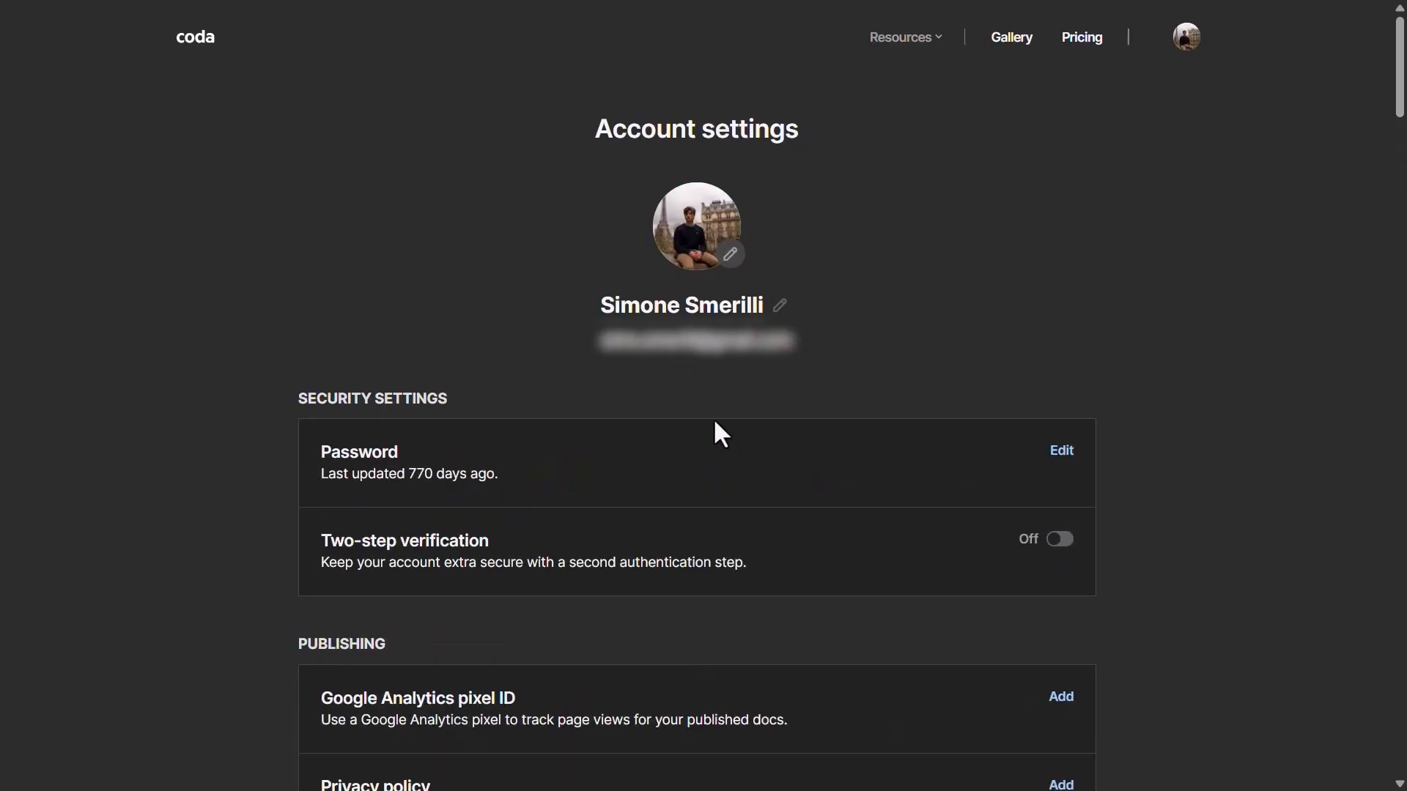
{"action": "left_click_drag", "start_coordinate": [1398, 80], "coordinate": [1392, 374]}
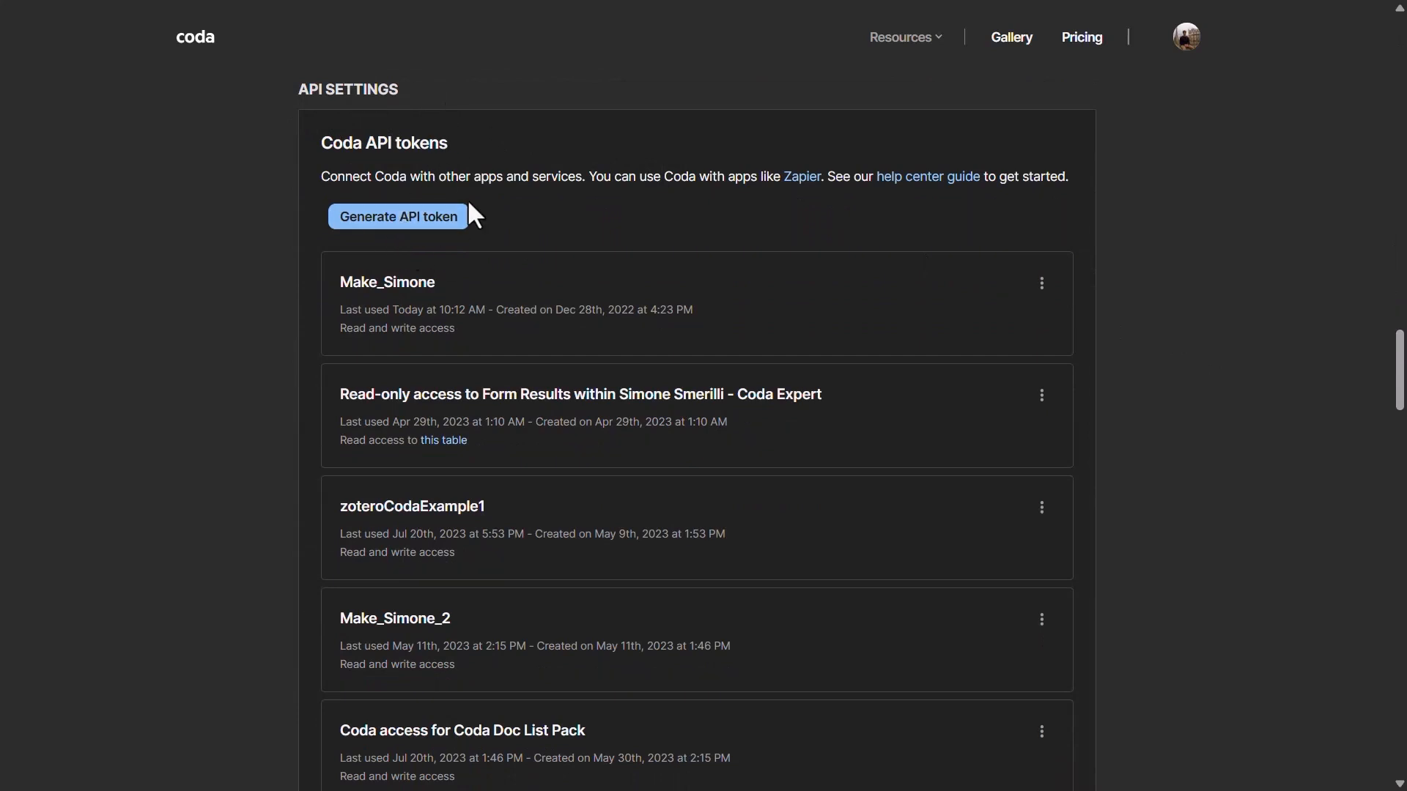
{"action": "left_click", "coordinate": [378, 218]}
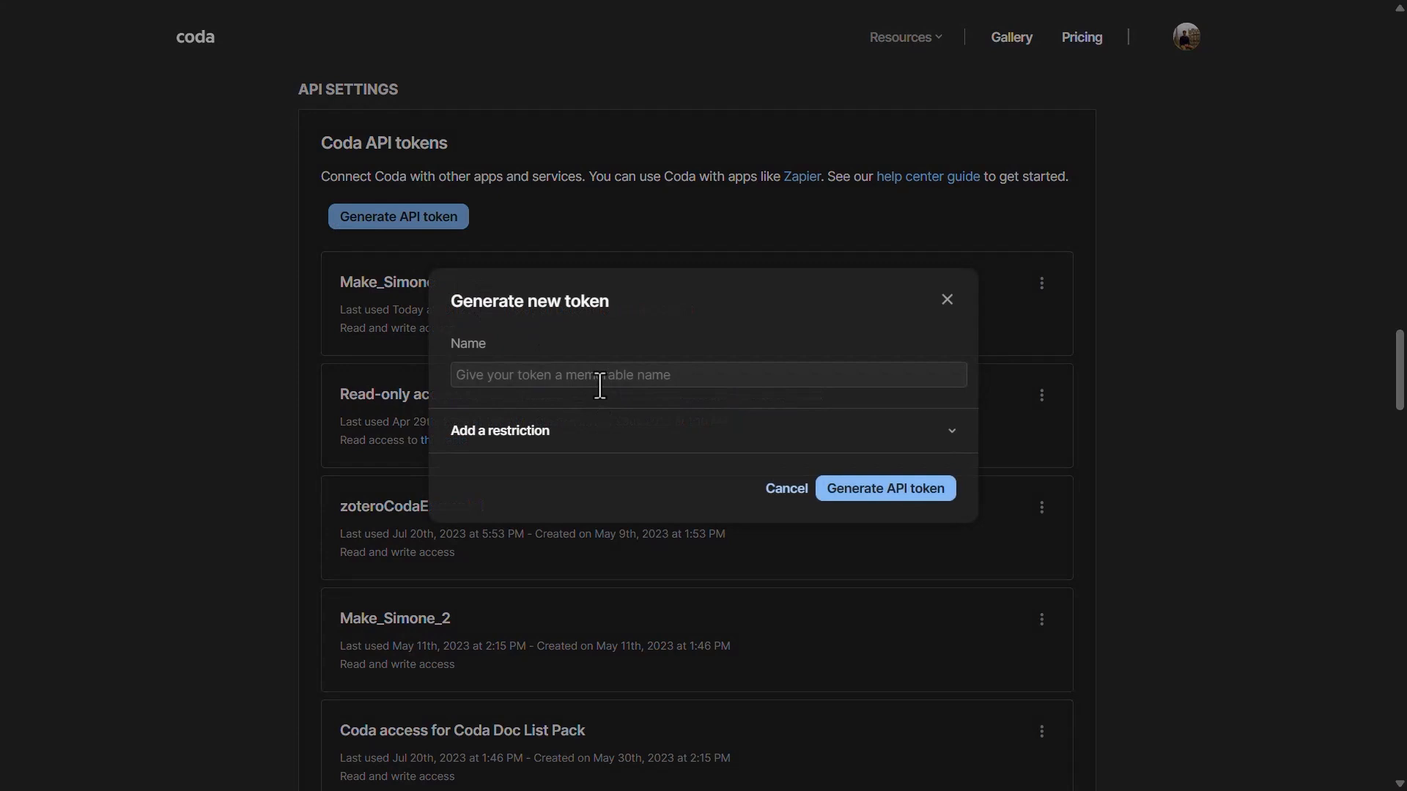
{"action": "type", "text": "Softr"}
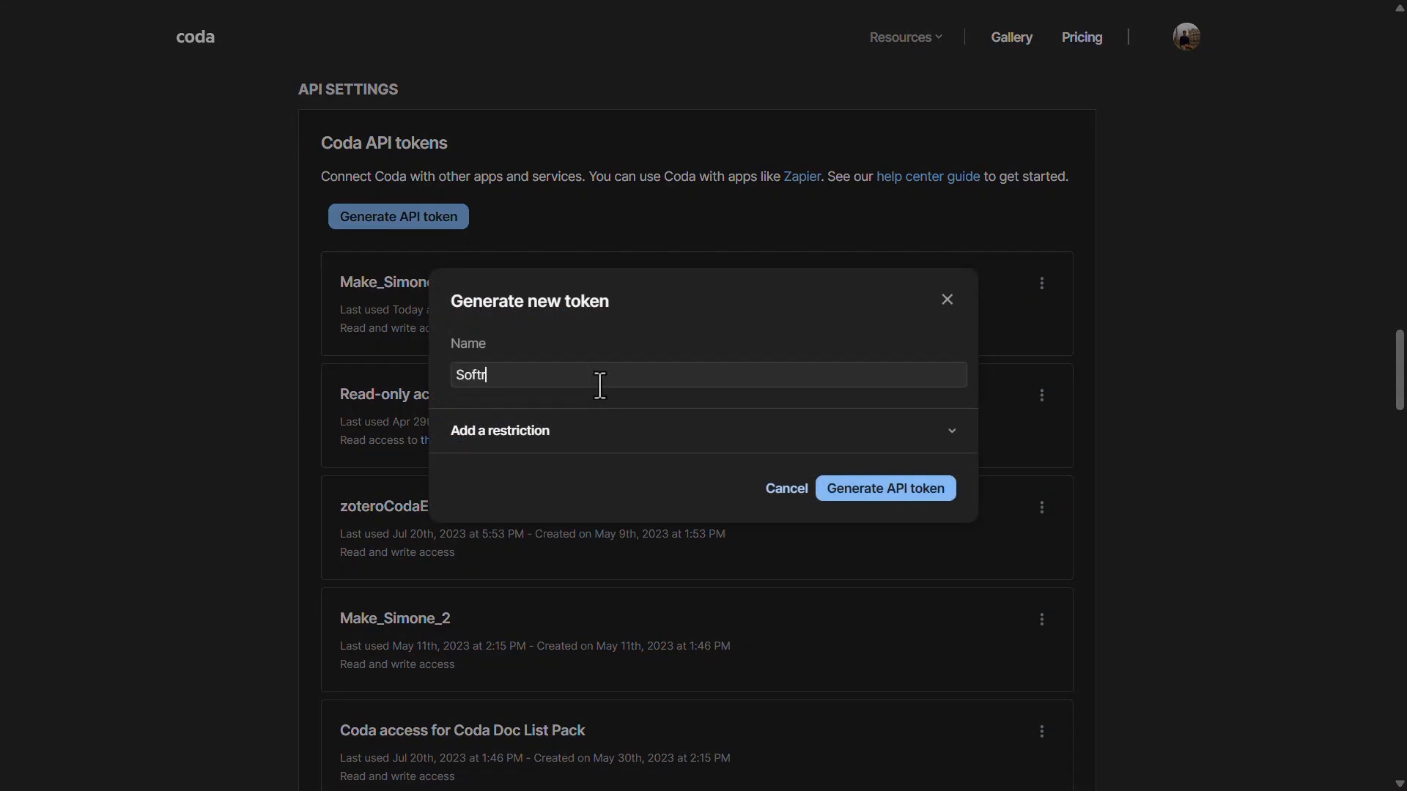
{"action": "type", "text": " Simo"}
{"action": "left_click", "coordinate": [890, 490]}
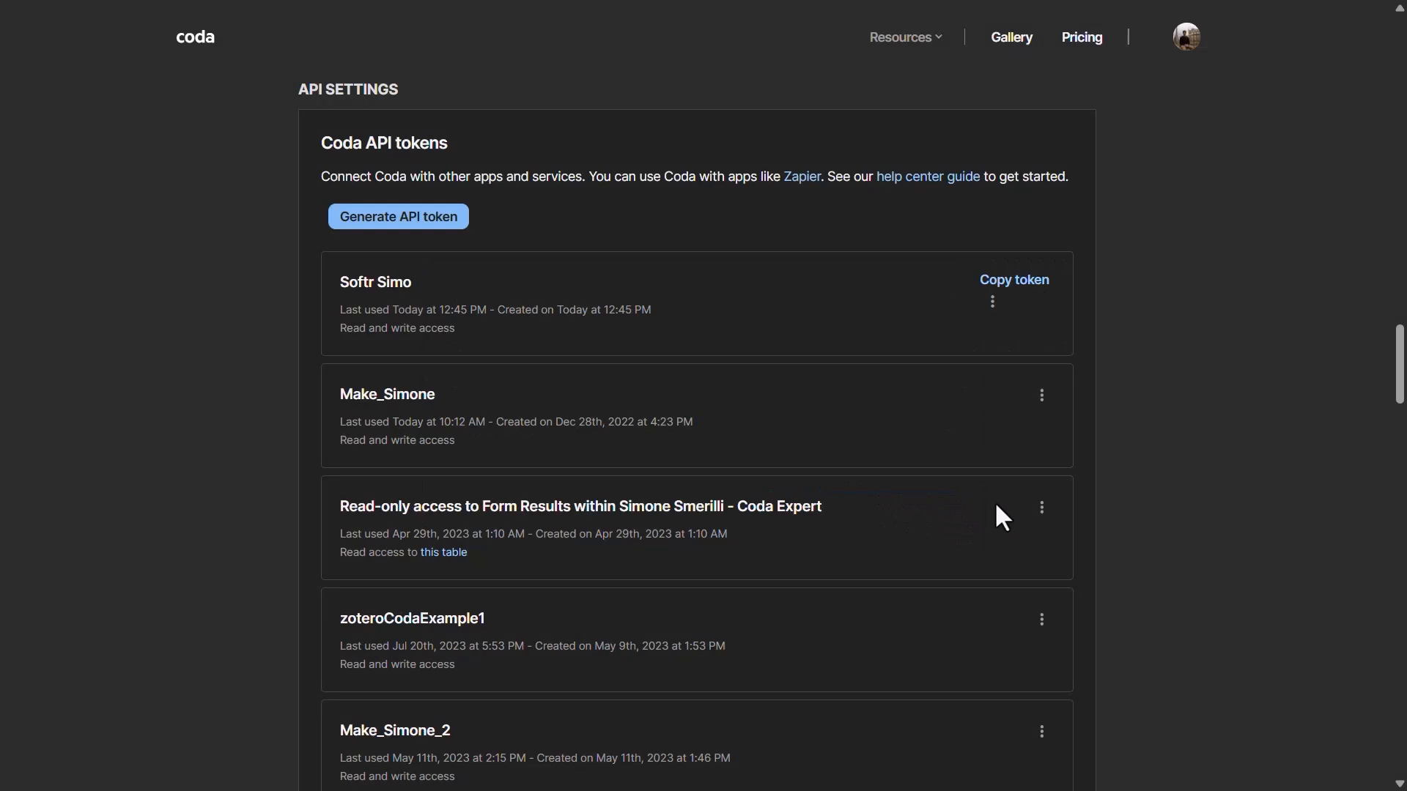
- Copy the new API token from Coda, paste it as the Personal API Token in Softr, and complete the connection
{"action": "left_click", "coordinate": [1015, 286]}
{"action": "key", "text": "alt+Tab"}
{"action": "left_click", "coordinate": [499, 467]}
{"action": "key", "text": "ctrl+v"}
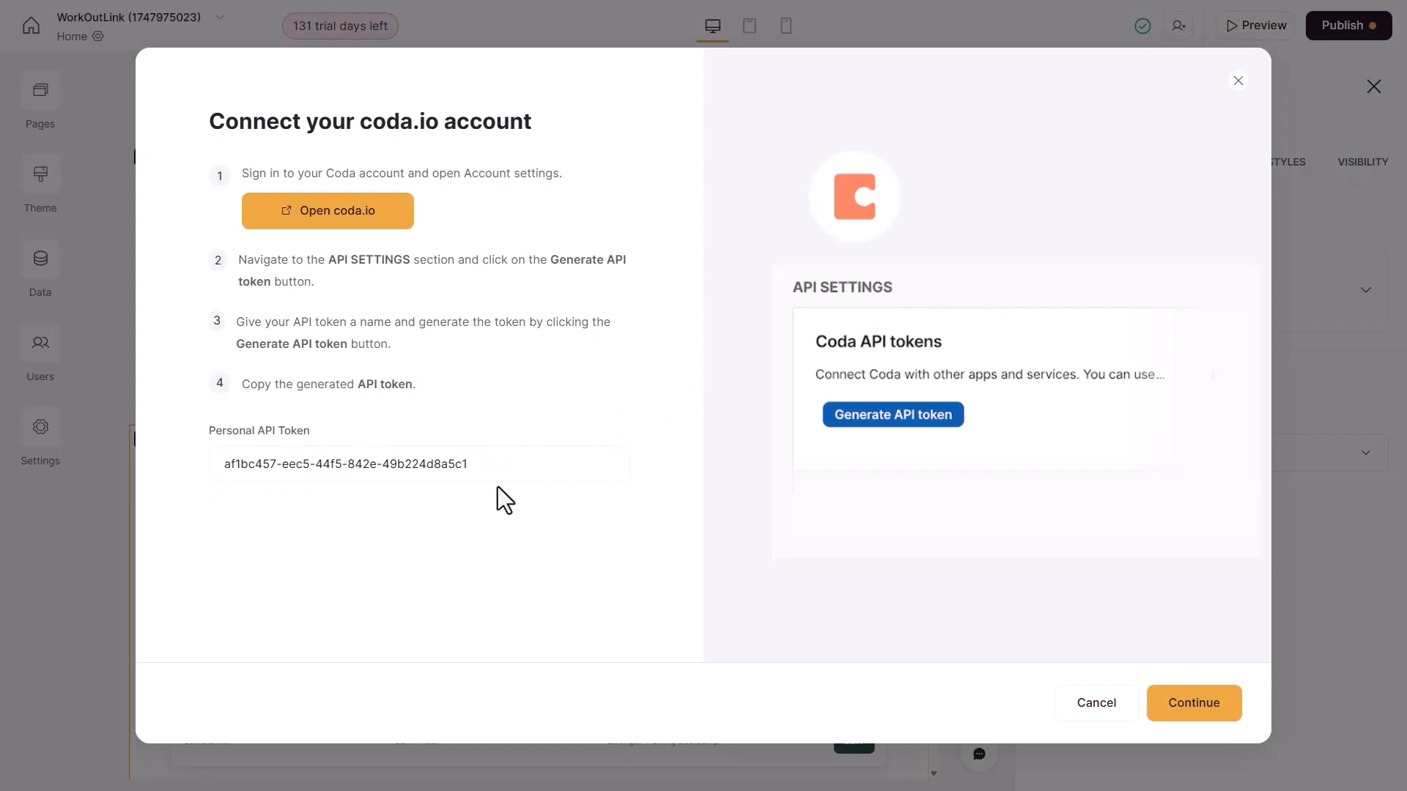
{"action": "left_click", "coordinate": [1187, 709]}
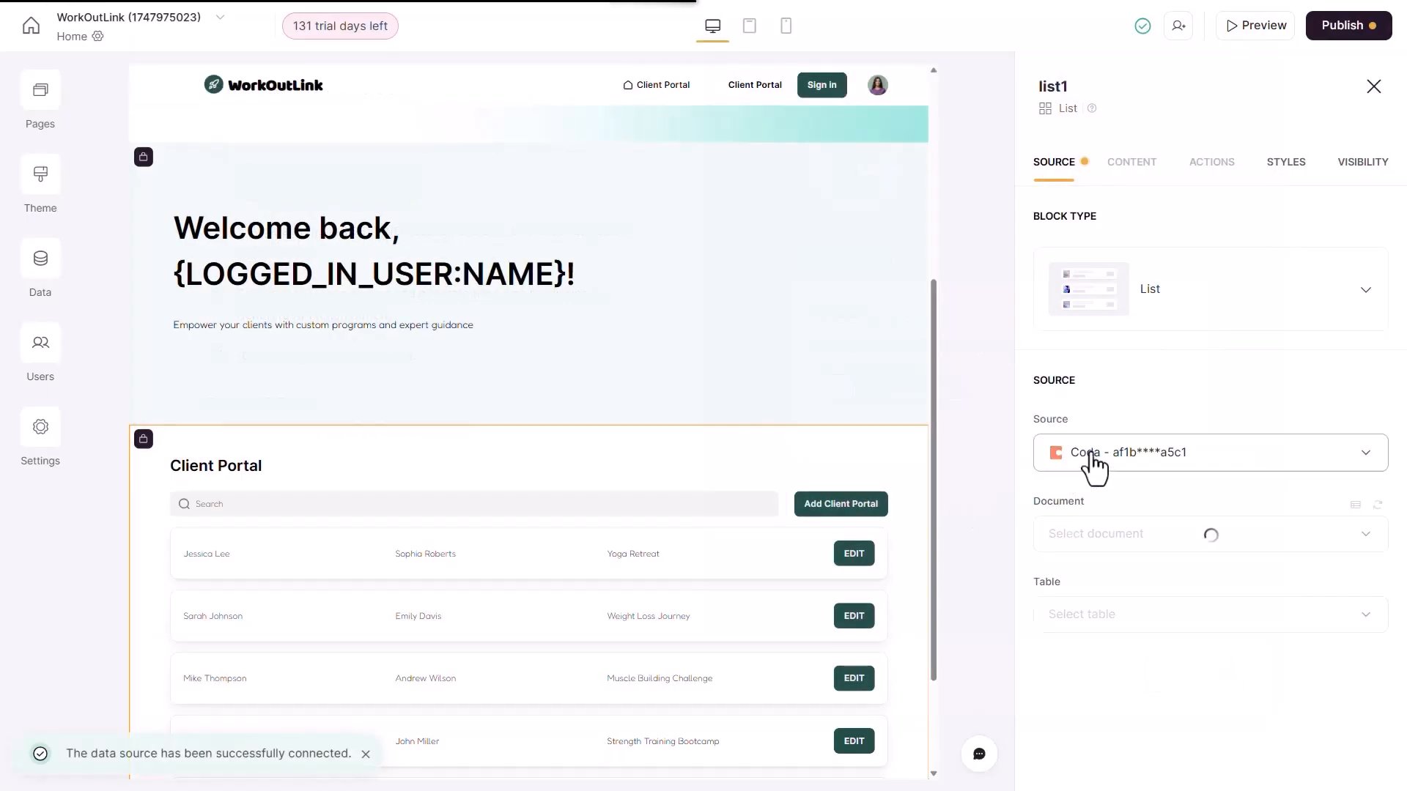
- Choose the Coda document Personal Trainer OS for the list and look through its available tables
{"action": "left_click", "coordinate": [1181, 529]}
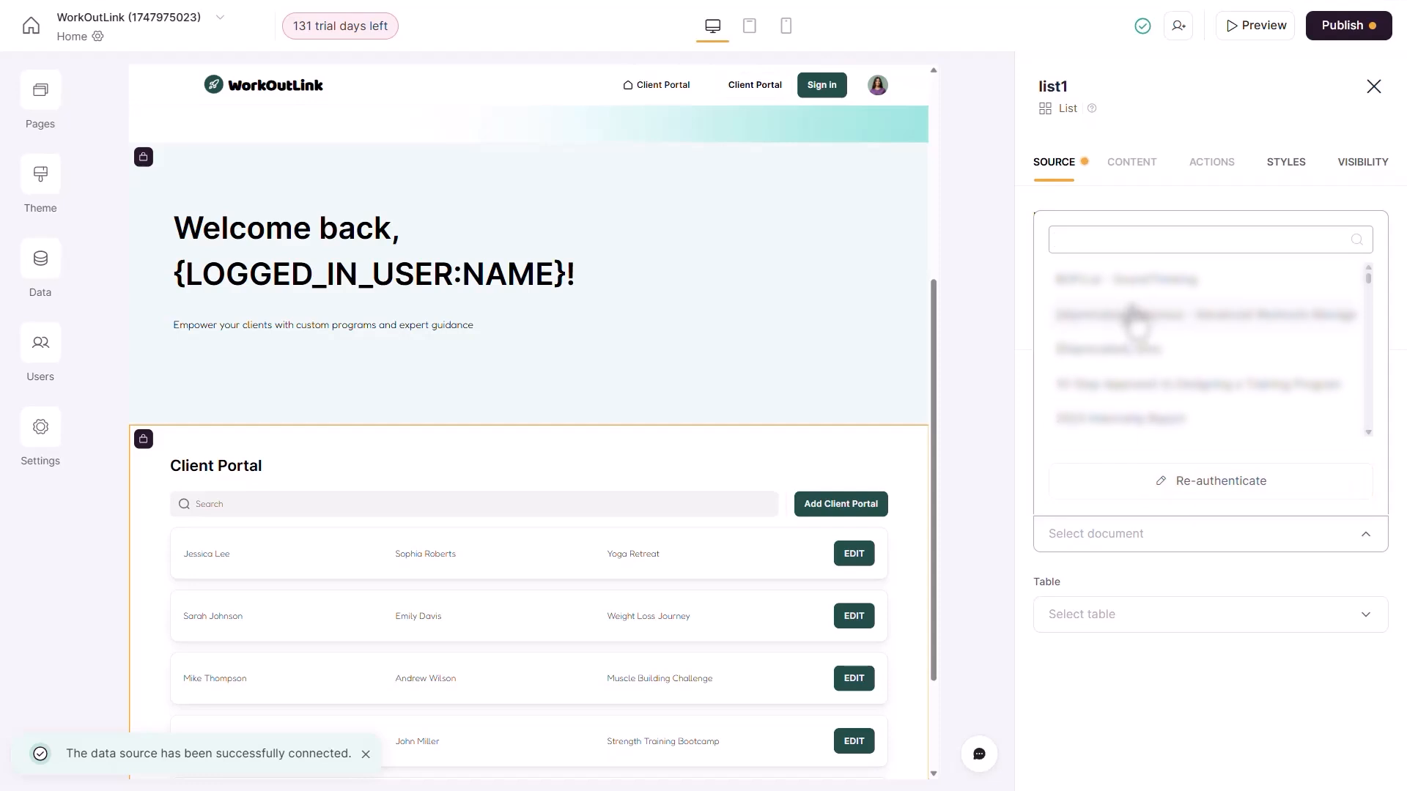
{"action": "left_click", "coordinate": [1083, 529]}
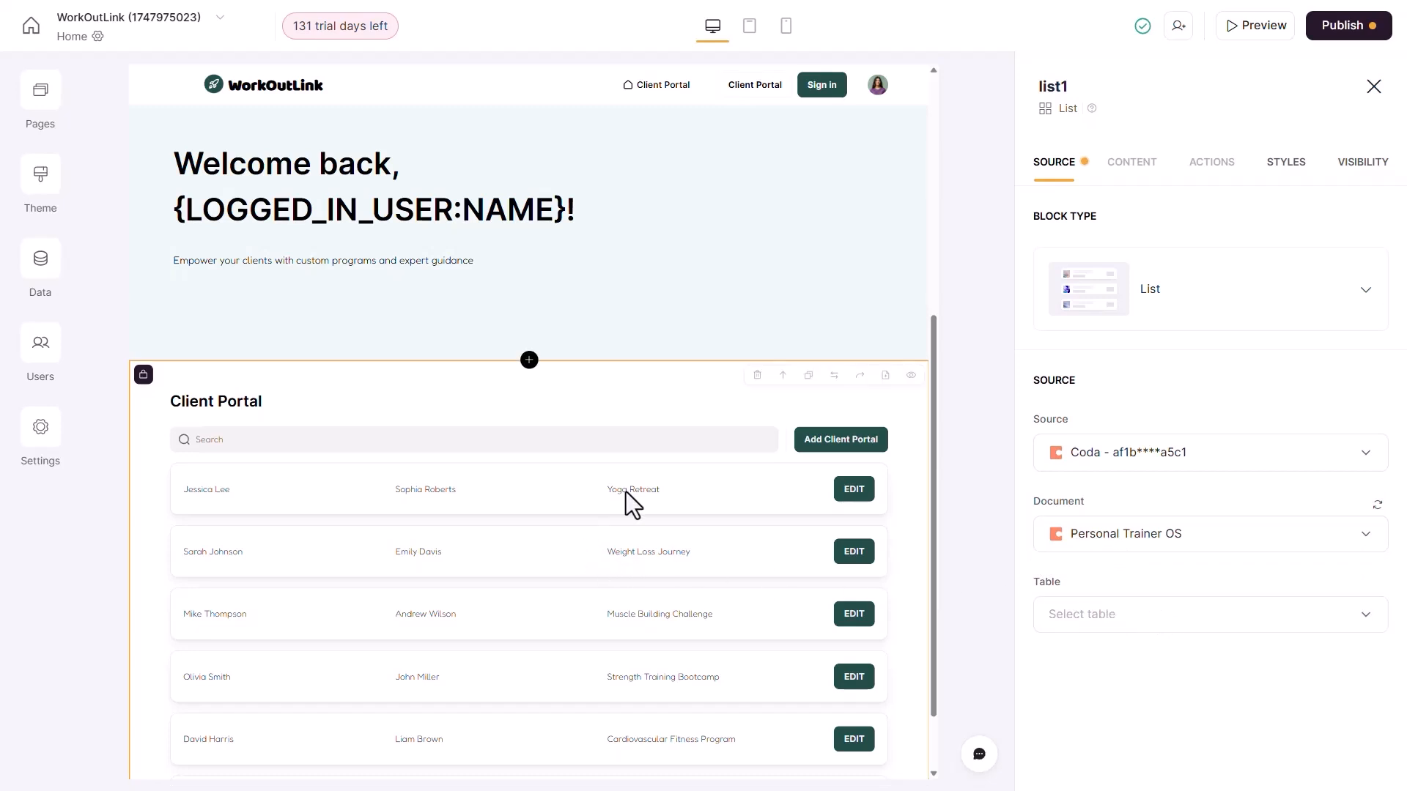
{"action": "left_click", "coordinate": [1167, 610]}
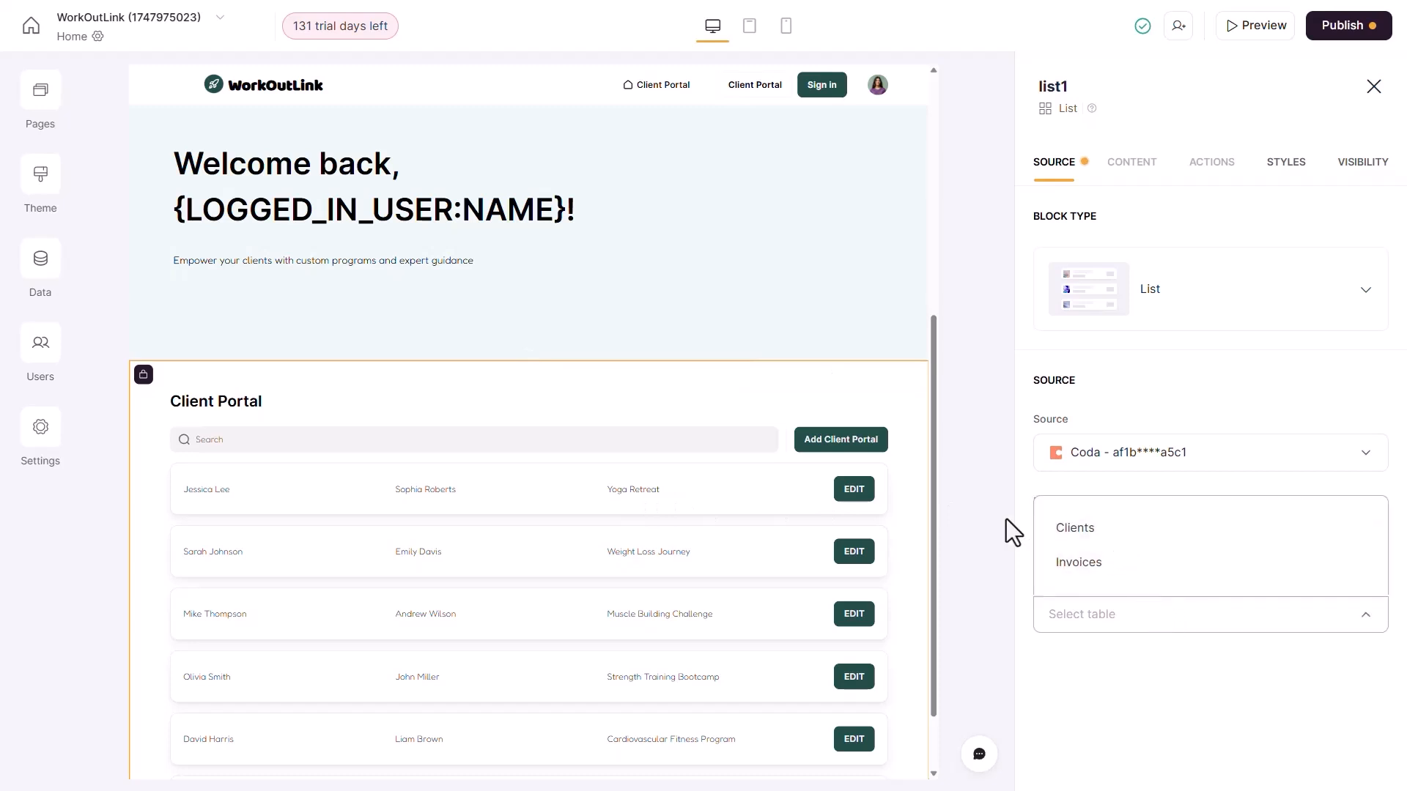
- Set the list's source document to PTOS Client Template and its table to Workout Programs
{"action": "left_click", "coordinate": [1088, 657]}
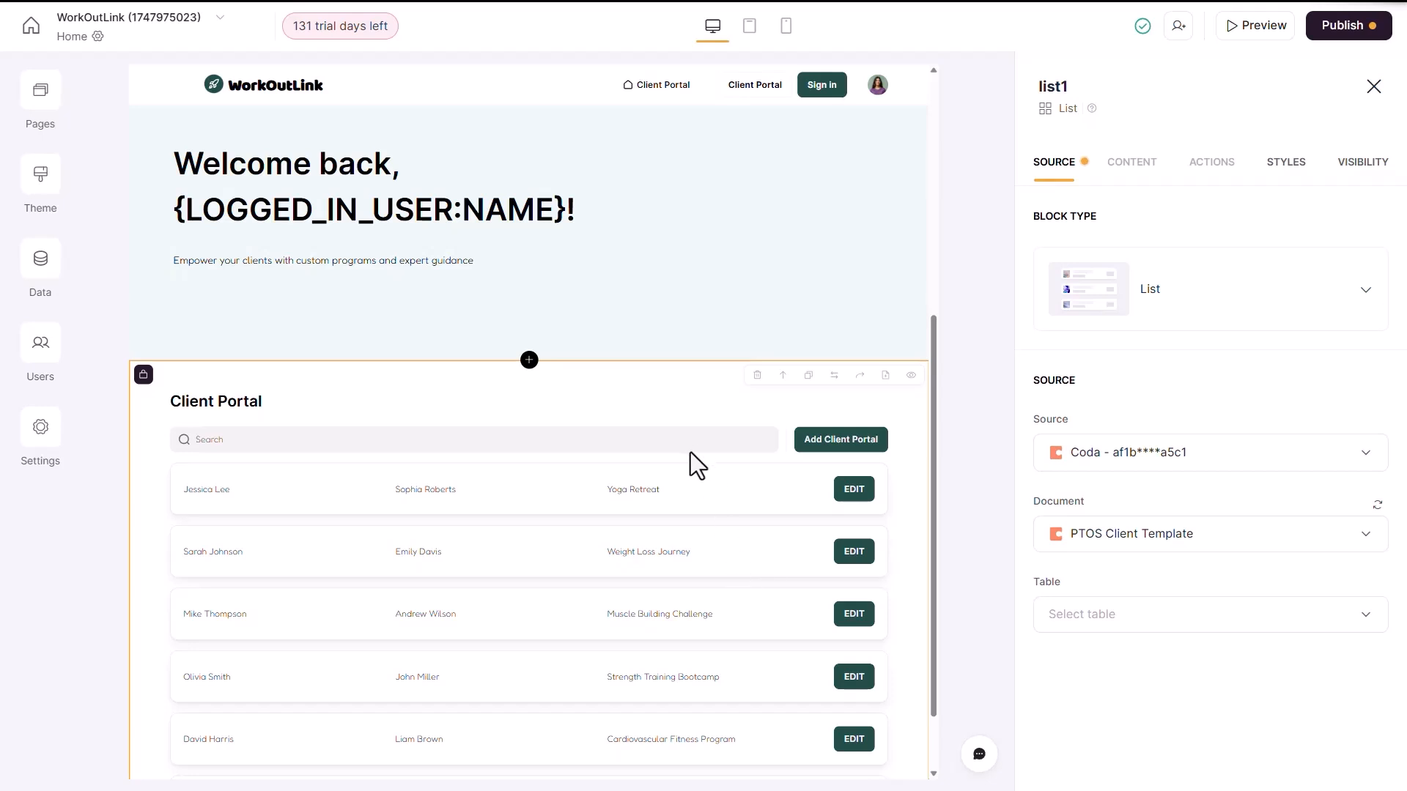
{"action": "left_click", "coordinate": [1087, 629]}
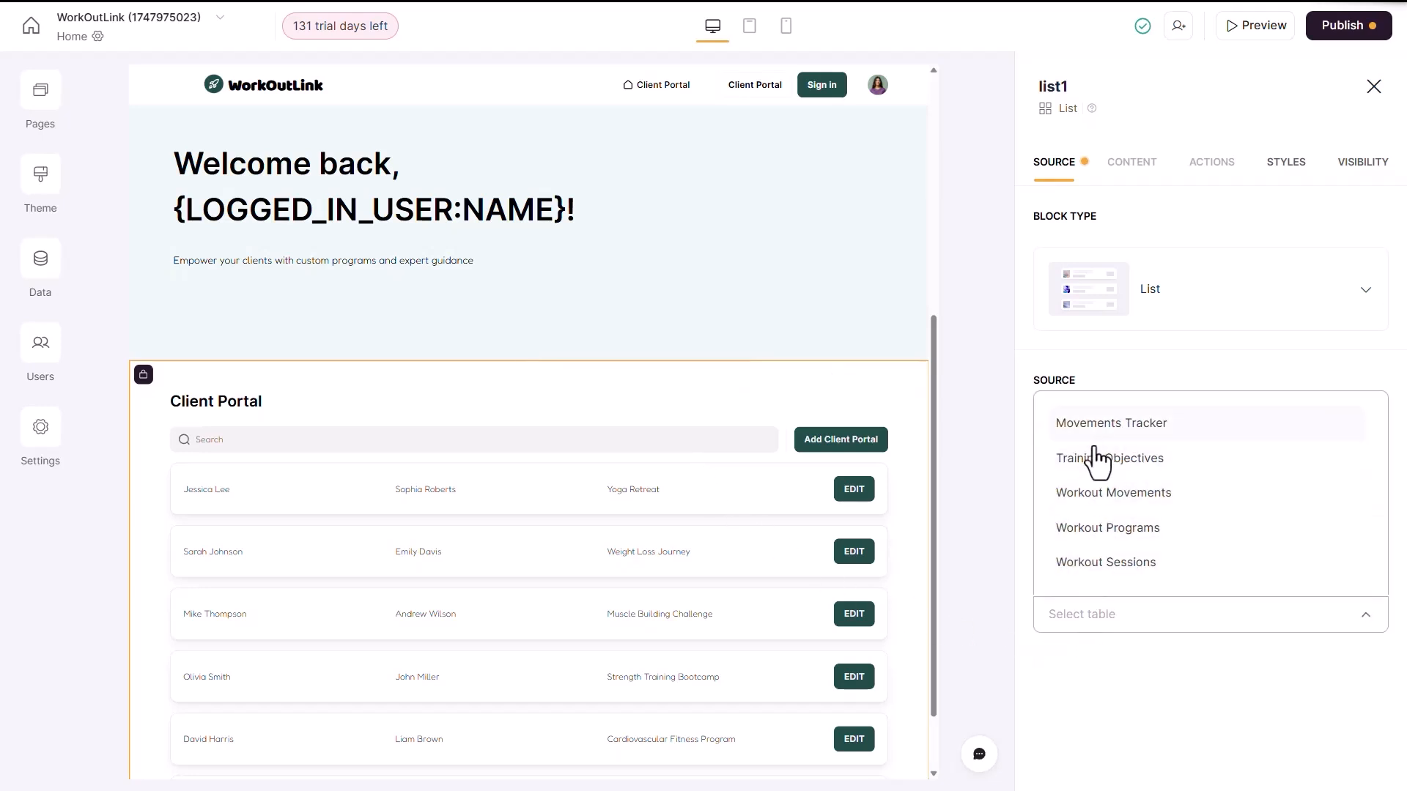
{"action": "left_click", "coordinate": [1084, 529]}
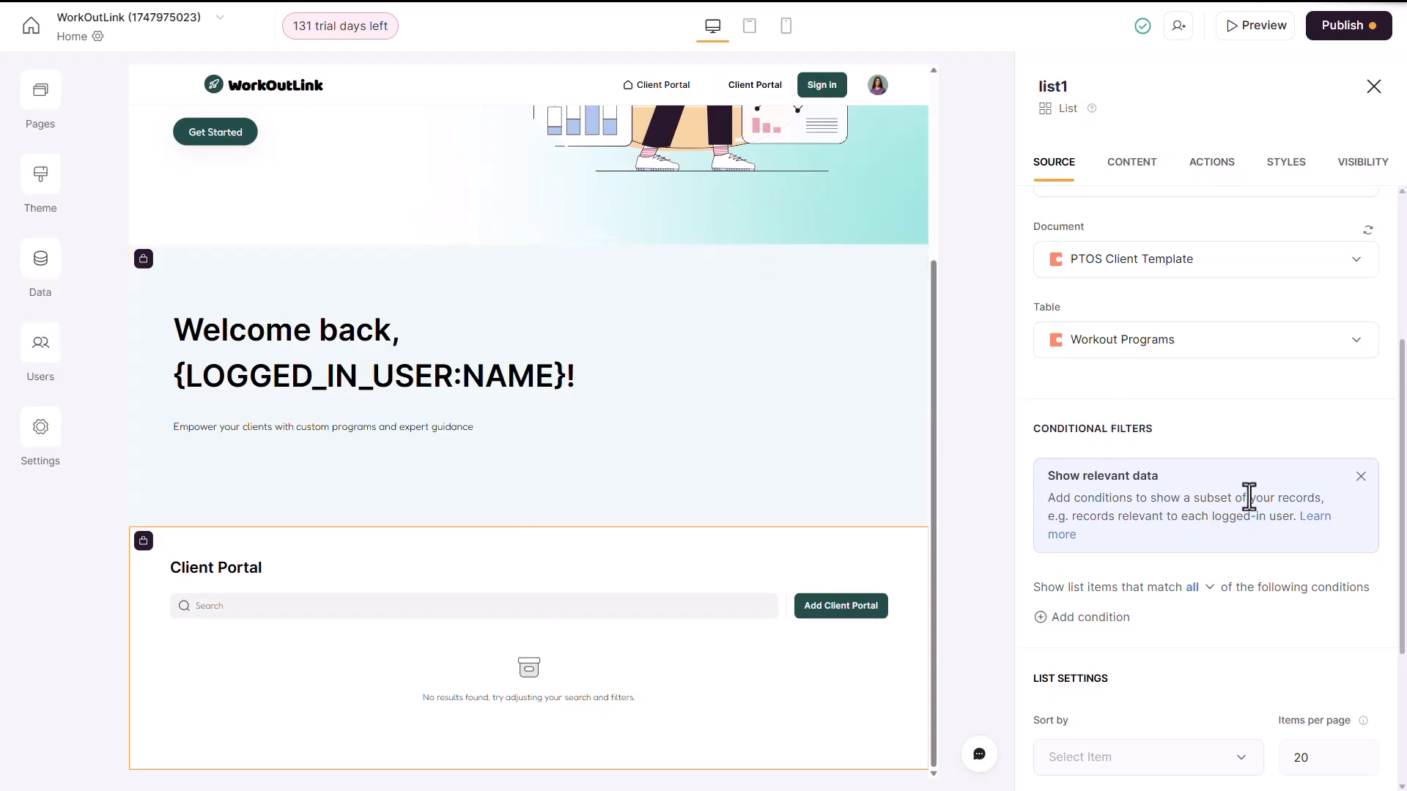
- Add a conditional filter showing only records where Client is any of the logged-in user's Full Name
{"action": "scroll", "coordinate": [1238, 505], "scroll_direction": "down", "scroll_amount": 1}
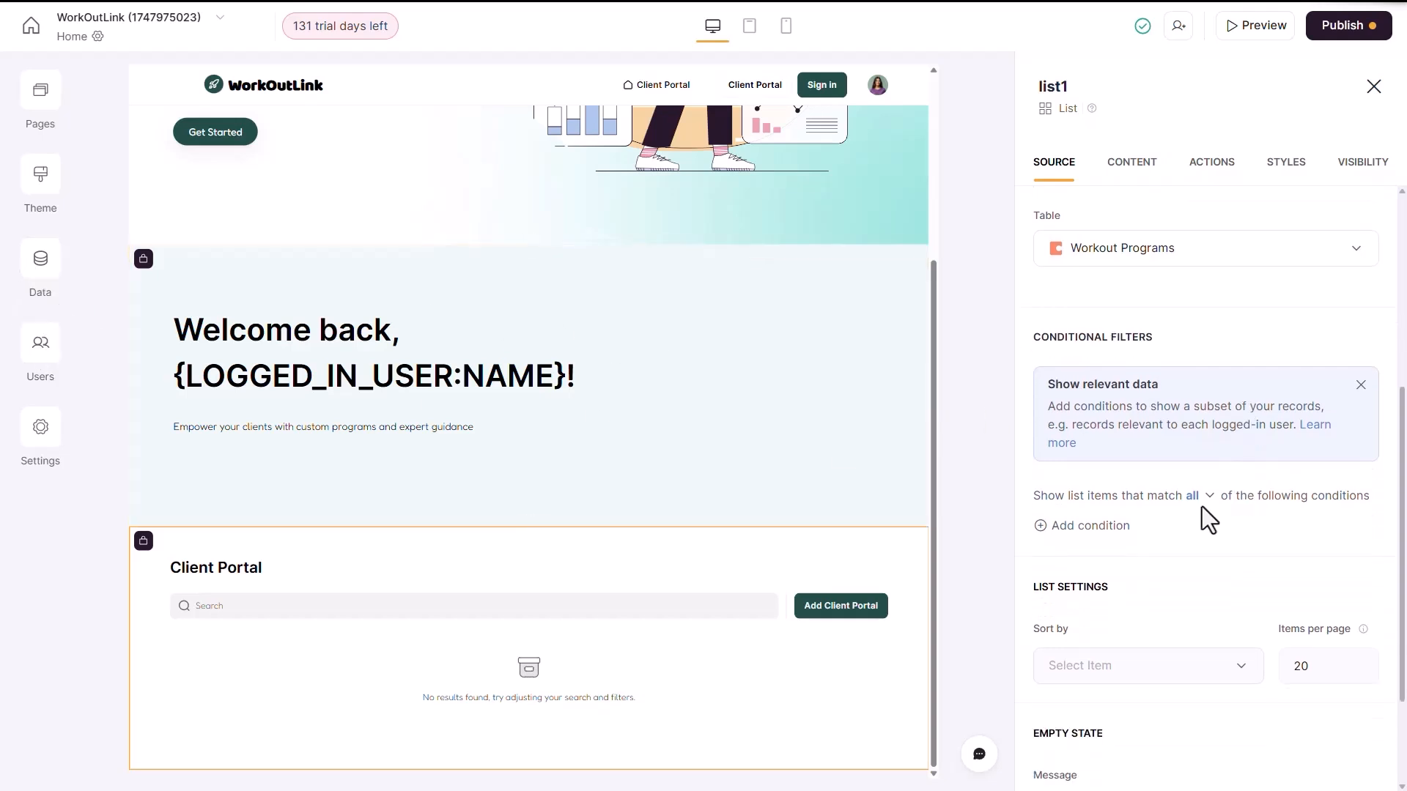
{"action": "left_click", "coordinate": [1090, 525]}
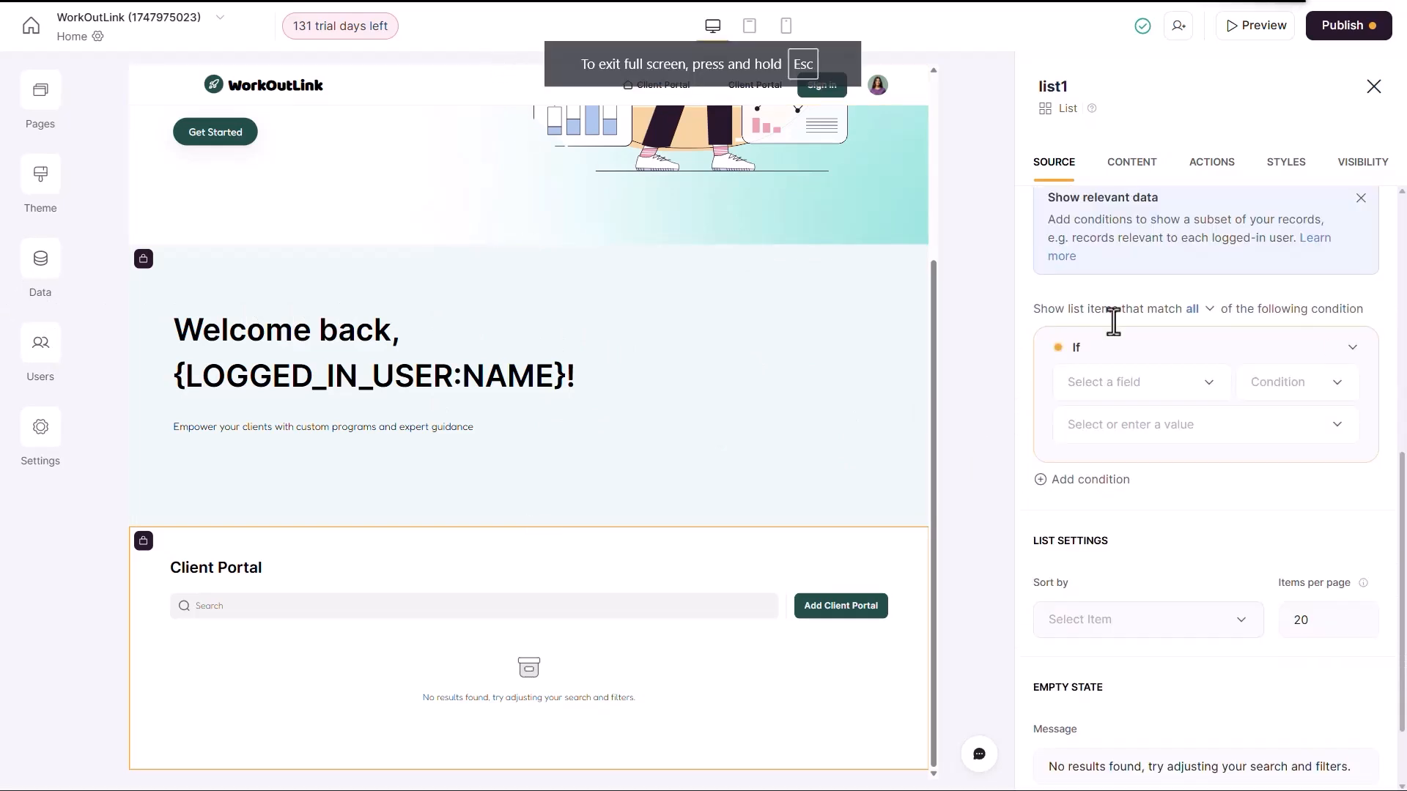
{"action": "left_click", "coordinate": [1099, 382]}
{"action": "left_click", "coordinate": [1099, 546]}
{"action": "left_click", "coordinate": [1275, 388]}
{"action": "scroll", "coordinate": [1274, 476], "scroll_direction": "down", "scroll_amount": 2}
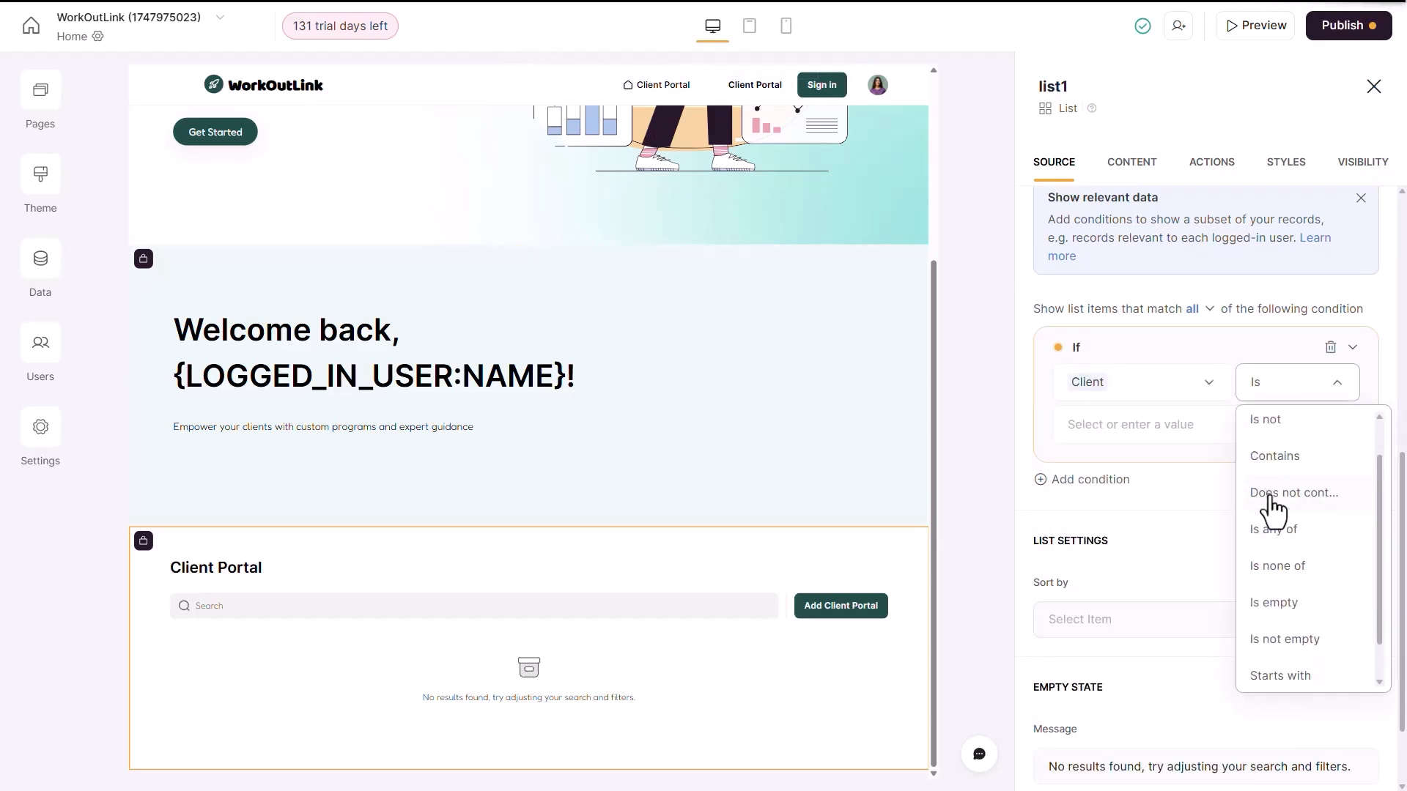
{"action": "left_click", "coordinate": [1275, 484]}
{"action": "left_click", "coordinate": [1185, 475]}
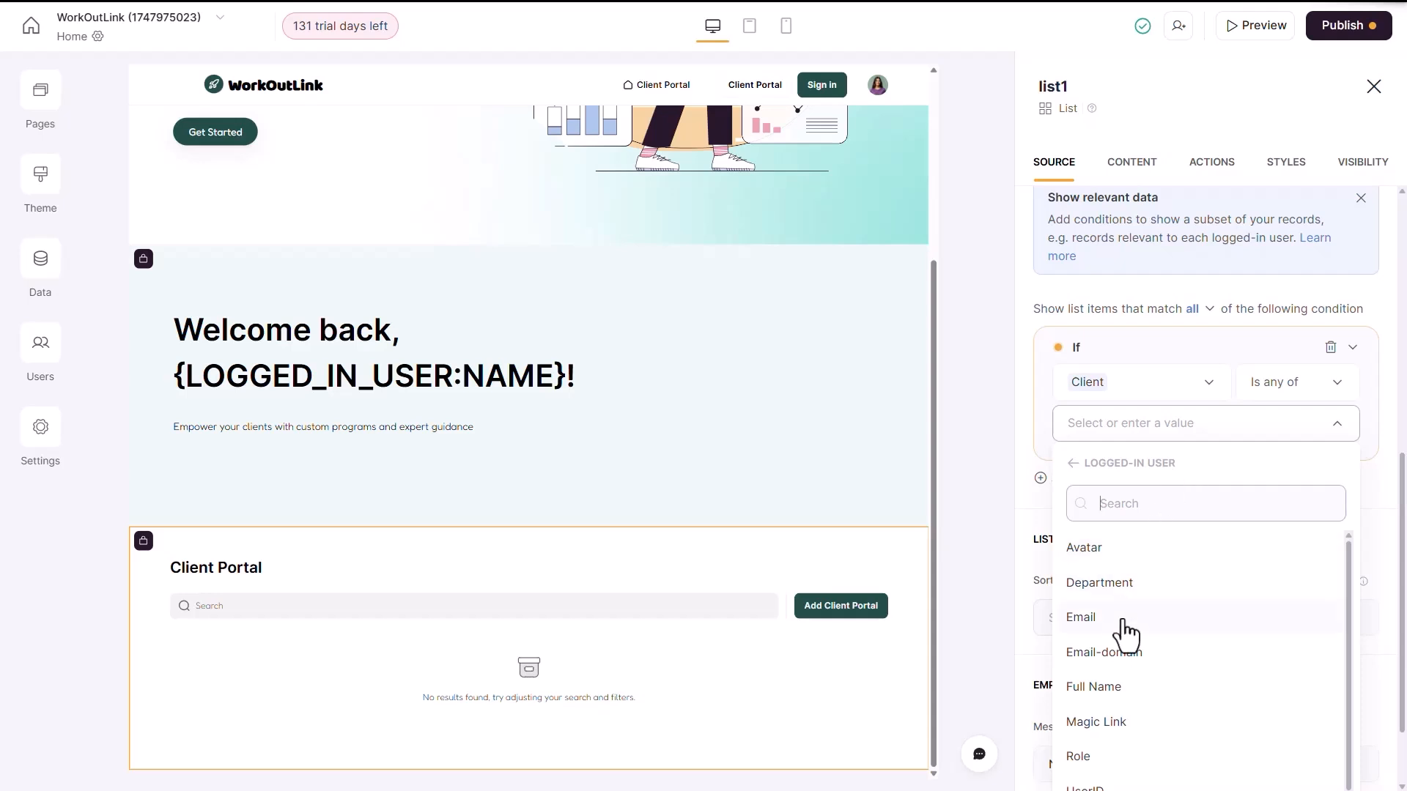
{"action": "left_click", "coordinate": [1115, 688]}
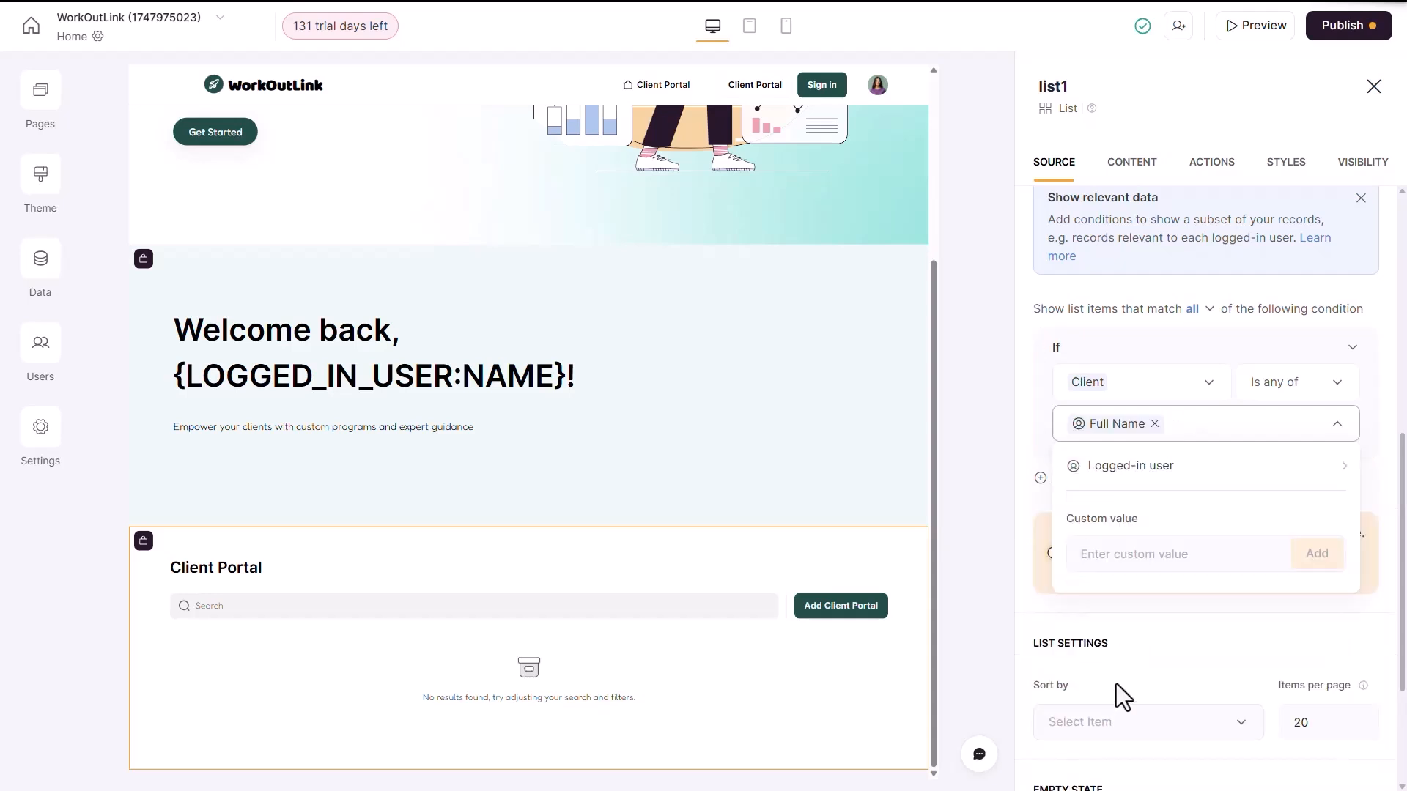
{"action": "left_click", "coordinate": [1044, 413]}
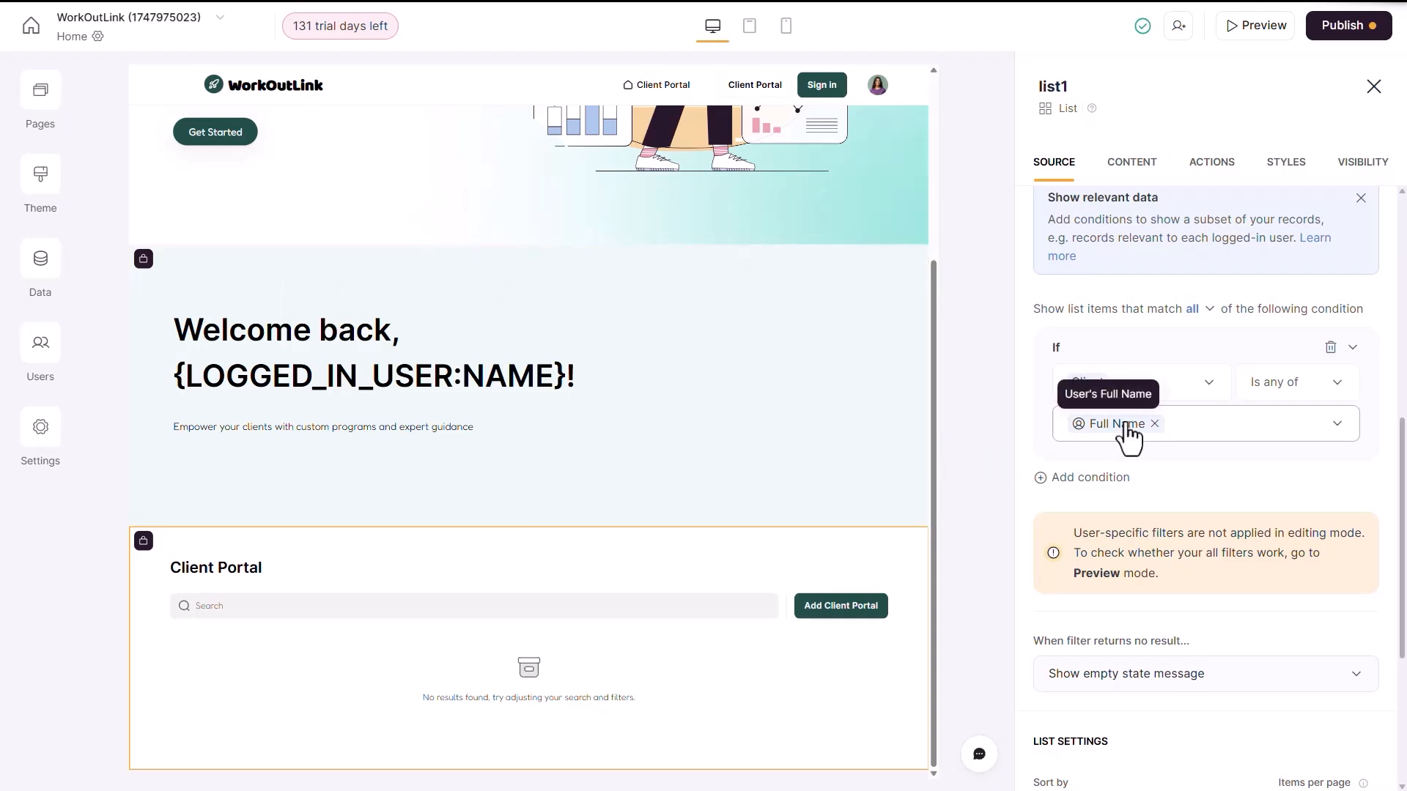
- Sort the list items by Status // A - Z
{"action": "scroll", "coordinate": [1172, 447], "scroll_direction": "down", "scroll_amount": 4}
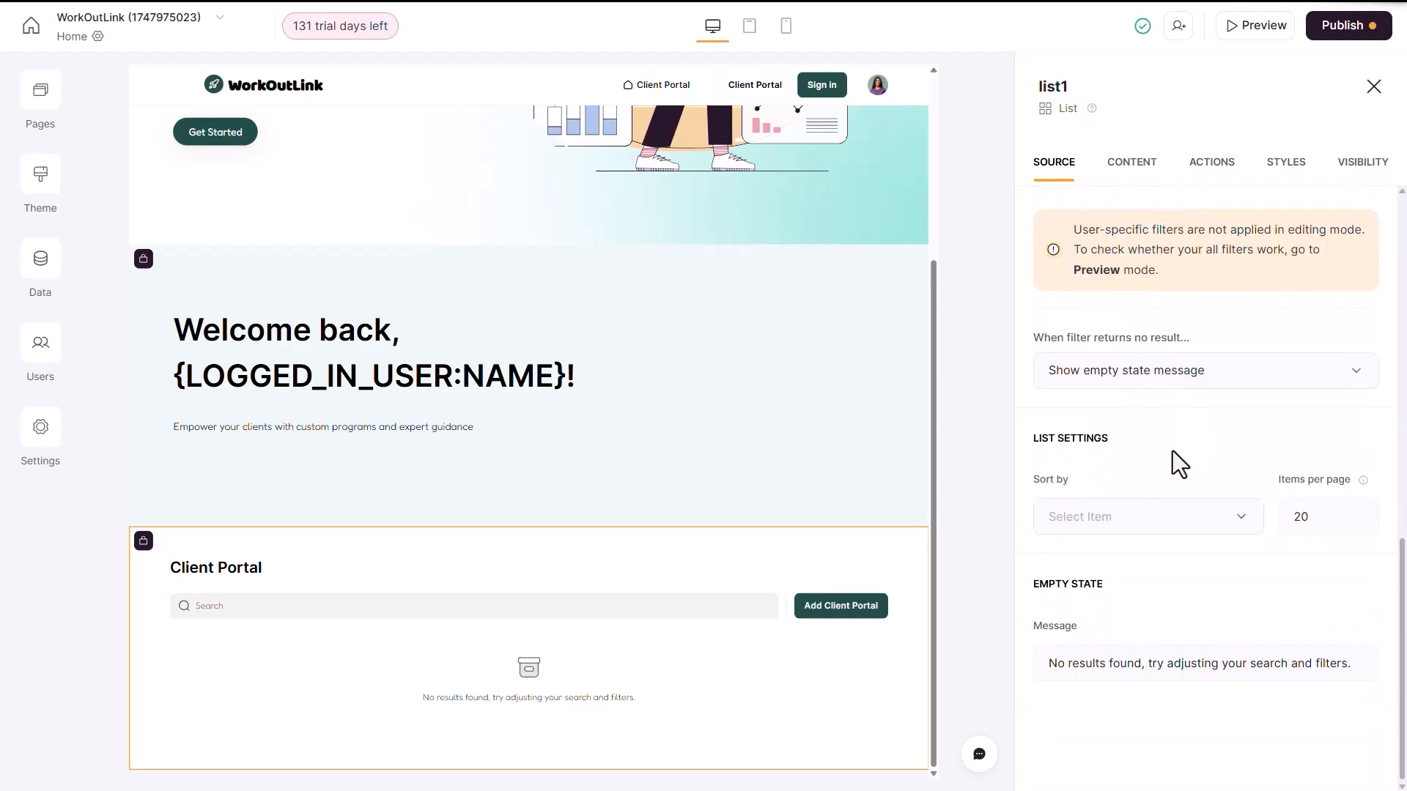
{"action": "left_click", "coordinate": [1165, 525]}
{"action": "scroll", "coordinate": [1128, 455], "scroll_direction": "down", "scroll_amount": 5}
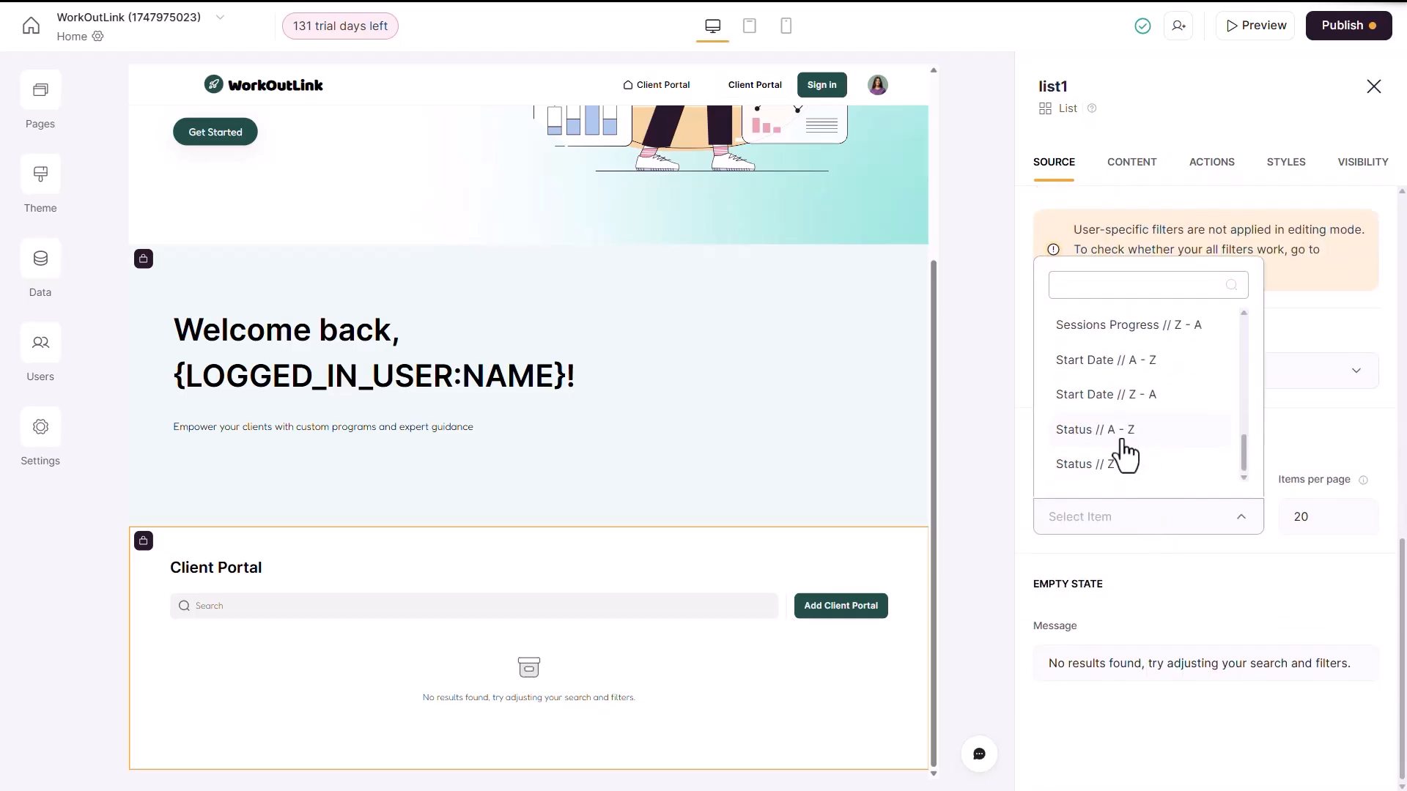
{"action": "left_click", "coordinate": [1106, 431]}
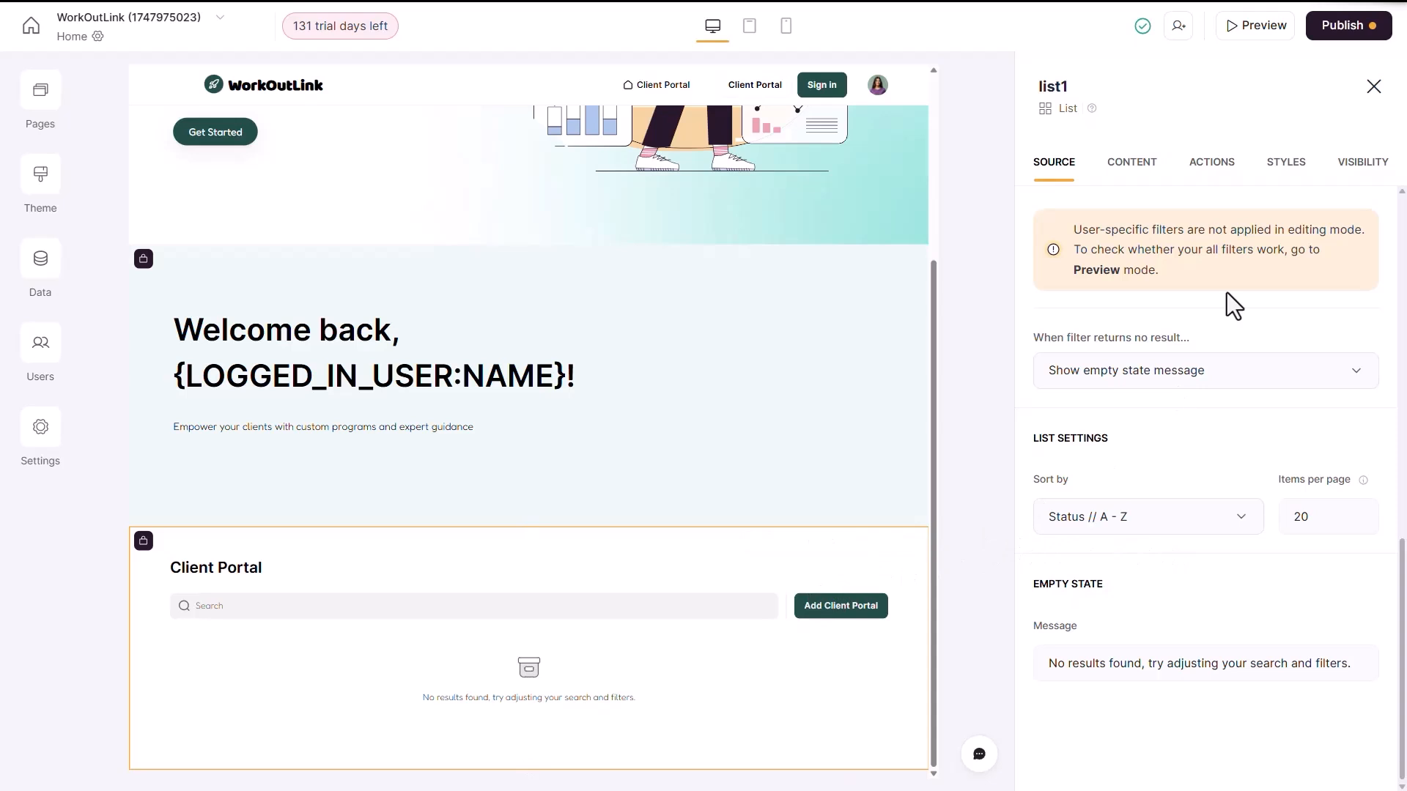
- Keep the list block's title and subtitle enabled and set the title to Programs
{"action": "left_click", "coordinate": [1132, 163]}
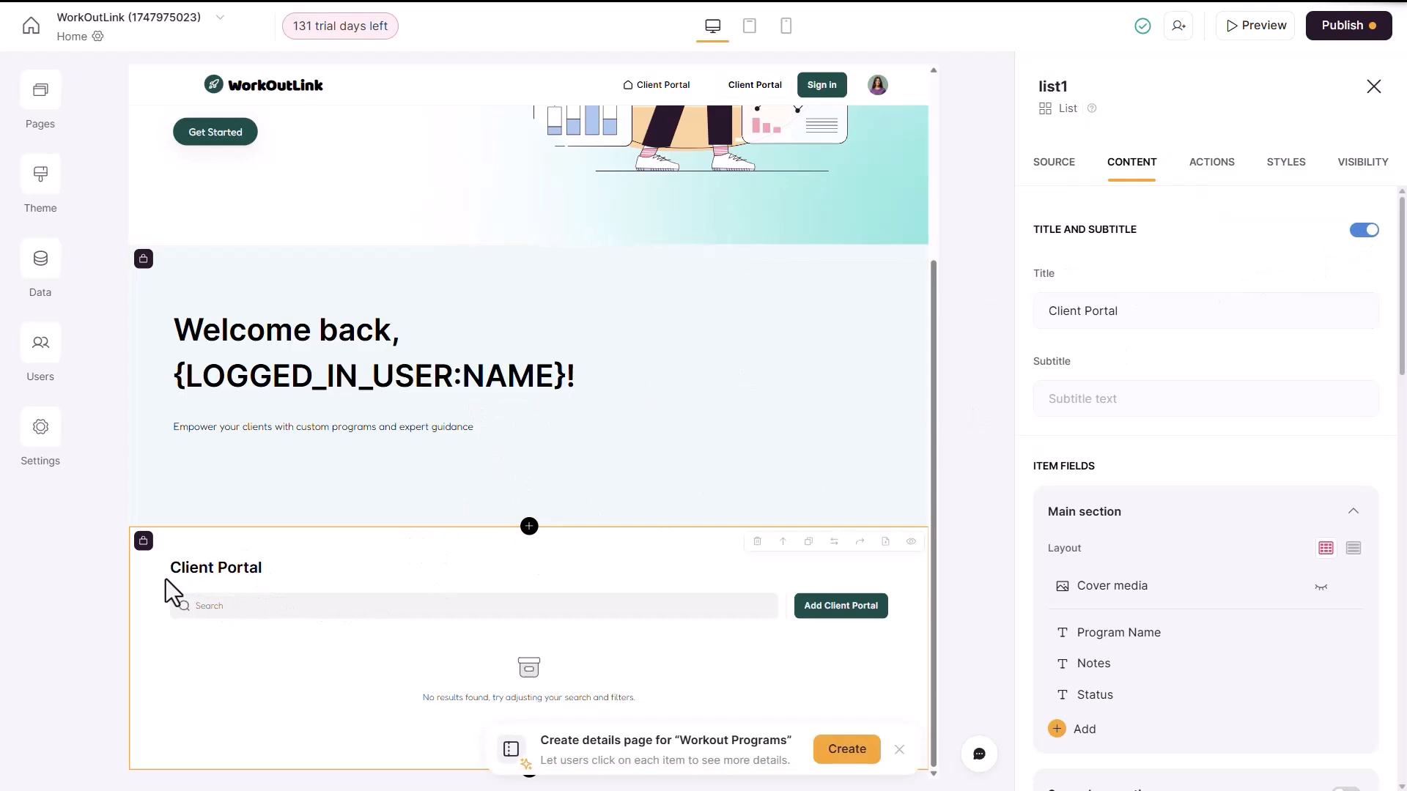
{"action": "left_click", "coordinate": [1363, 231]}
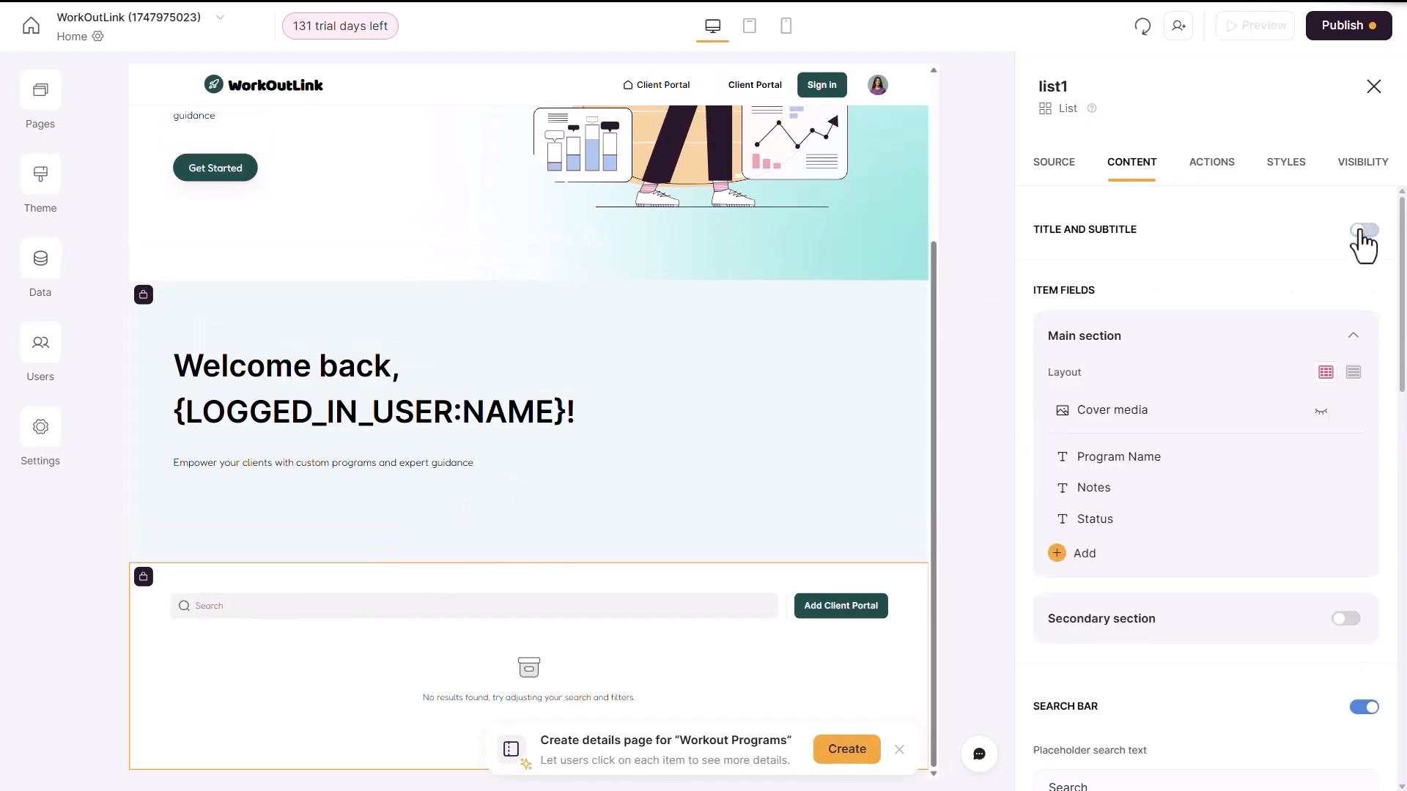
{"action": "left_click", "coordinate": [1363, 232]}
{"action": "triple_click", "coordinate": [1037, 311]}
{"action": "type", "text": "Programs"}
{"action": "scroll", "coordinate": [1083, 358], "scroll_direction": "down", "scroll_amount": 3}
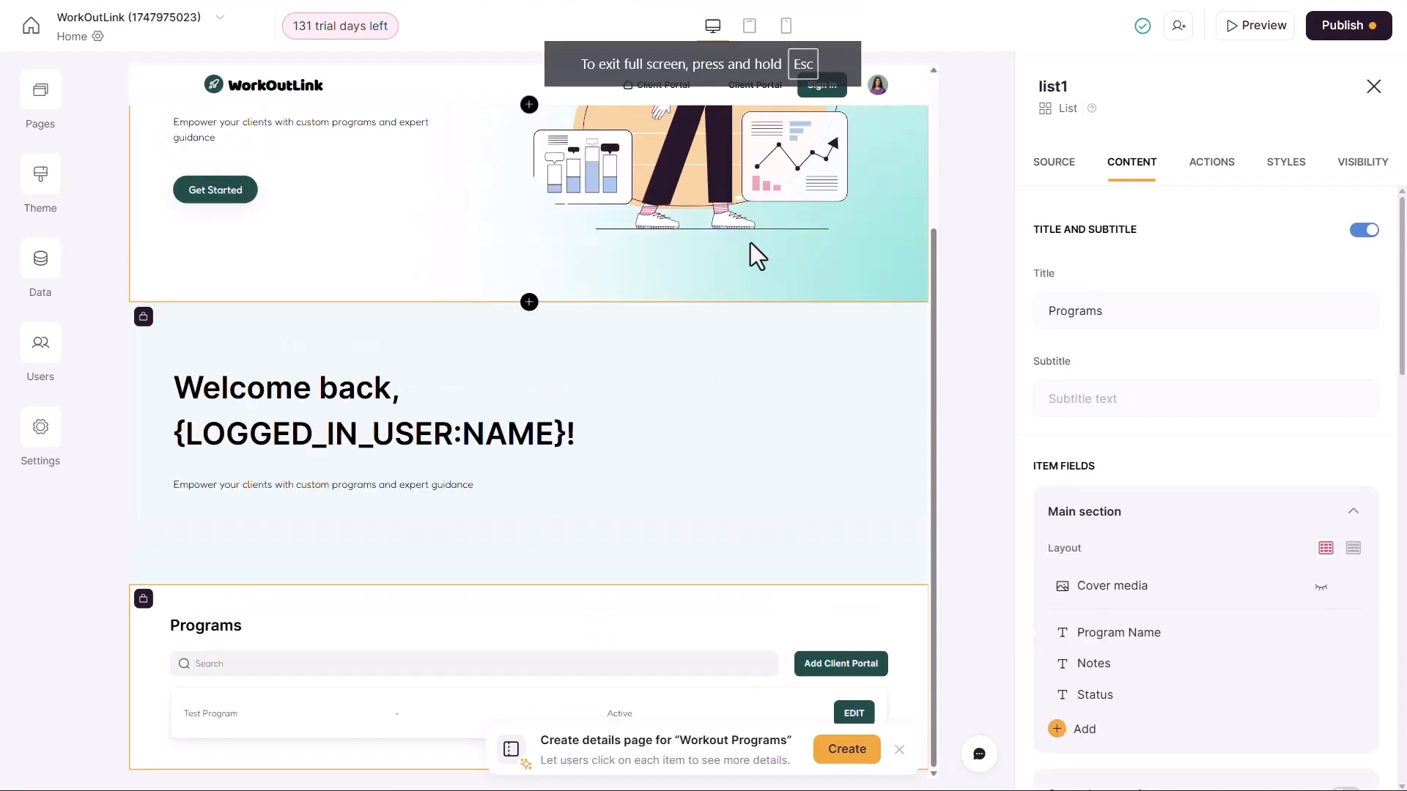
- Look through the source fields available for mapping the list items' cover media
{"action": "scroll", "coordinate": [1172, 469], "scroll_direction": "down", "scroll_amount": 3}
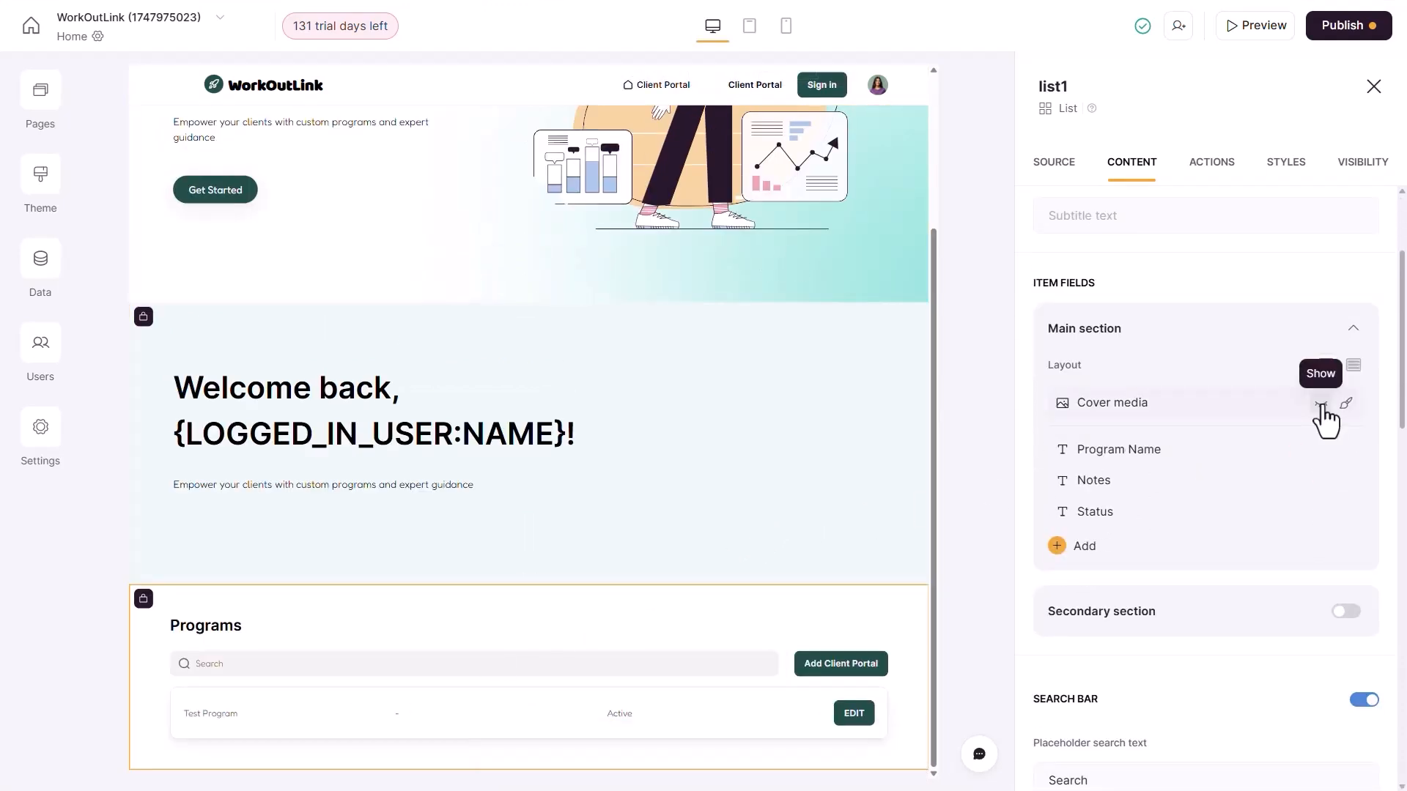
{"action": "left_click", "coordinate": [1272, 408]}
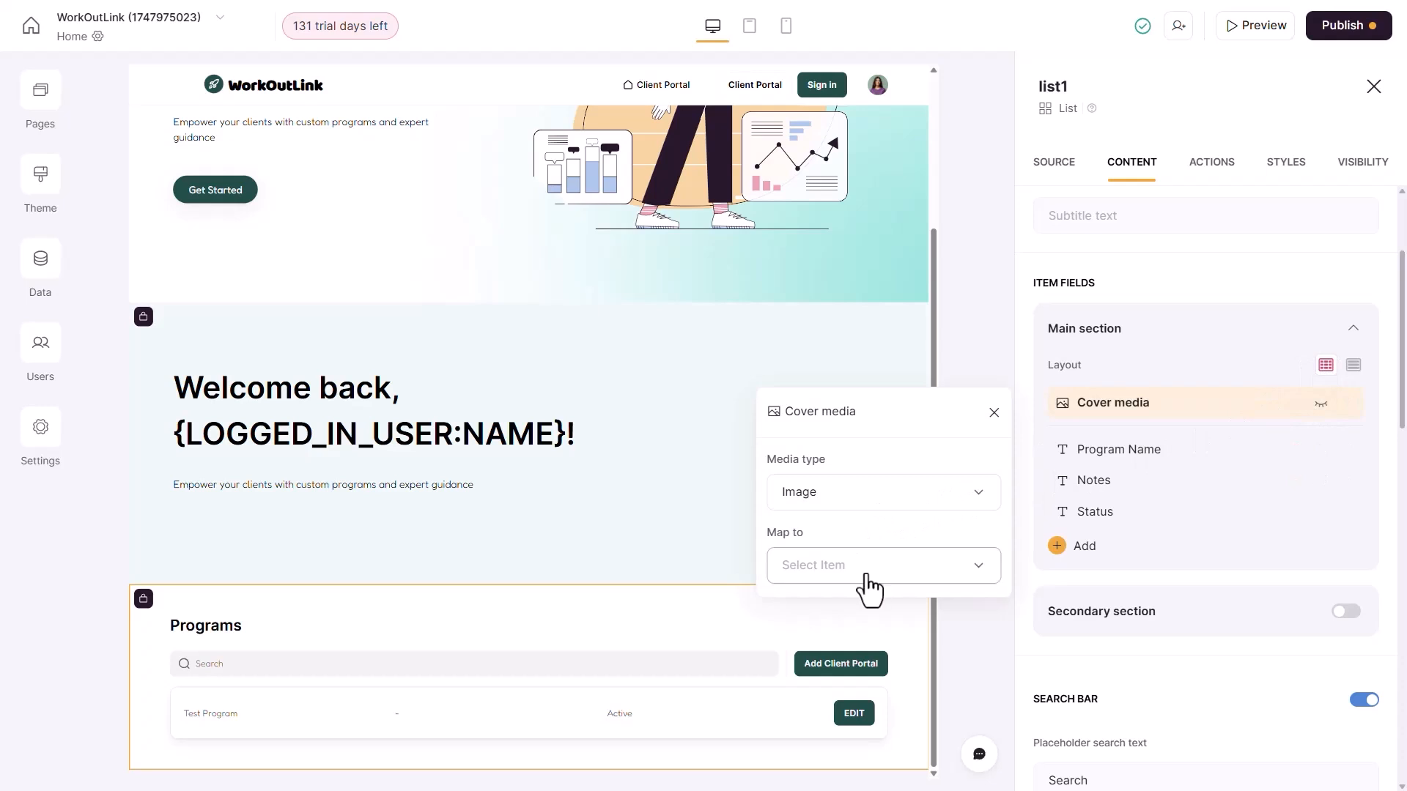
{"action": "left_click", "coordinate": [868, 587]}
{"action": "scroll", "coordinate": [927, 438], "scroll_direction": "down", "scroll_amount": 3}
{"action": "scroll", "coordinate": [922, 484], "scroll_direction": "up", "scroll_amount": 3}
{"action": "left_click", "coordinate": [1230, 345]}
{"action": "left_click", "coordinate": [1231, 345]}
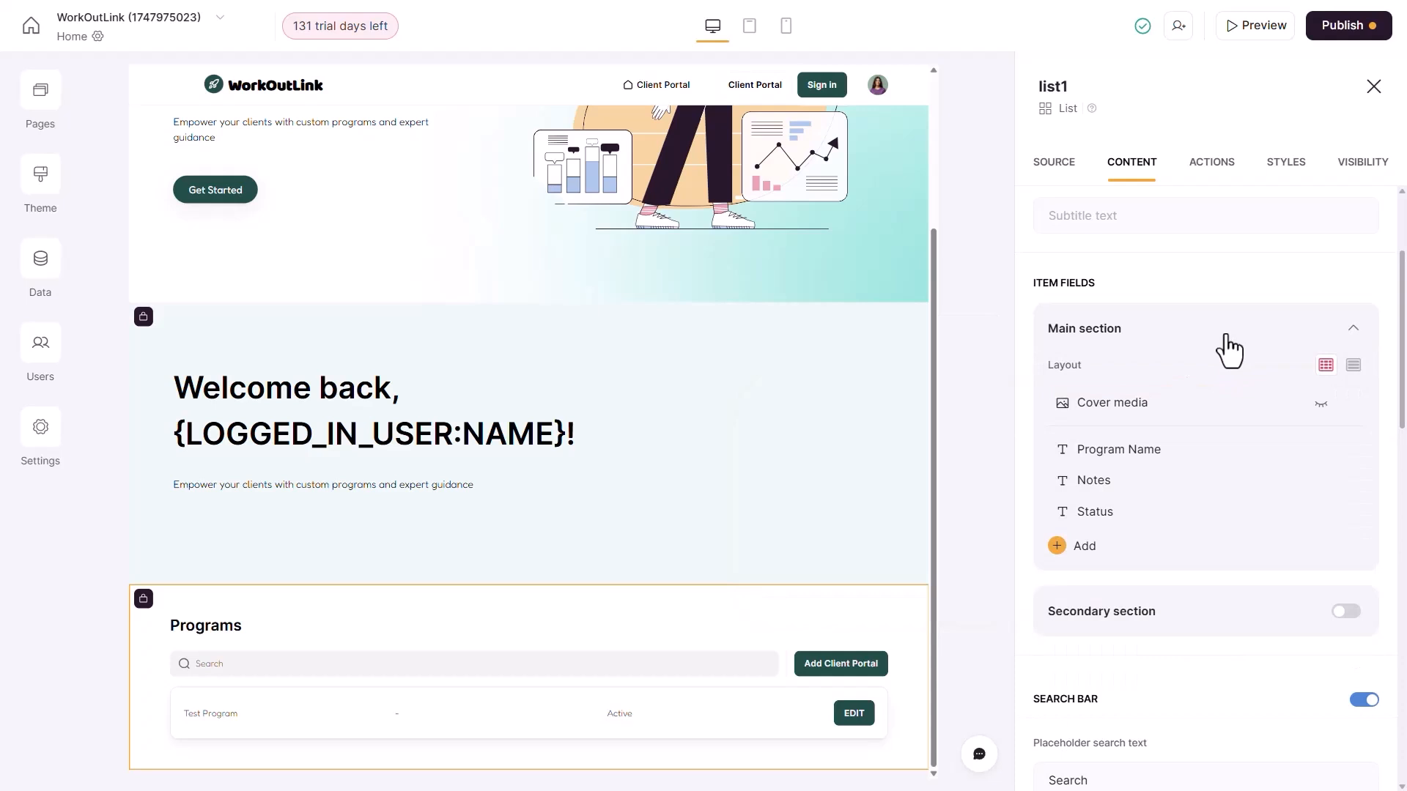
- Change the Program Name and Notes item fields from text to rich text
{"action": "left_click", "coordinate": [1128, 455]}
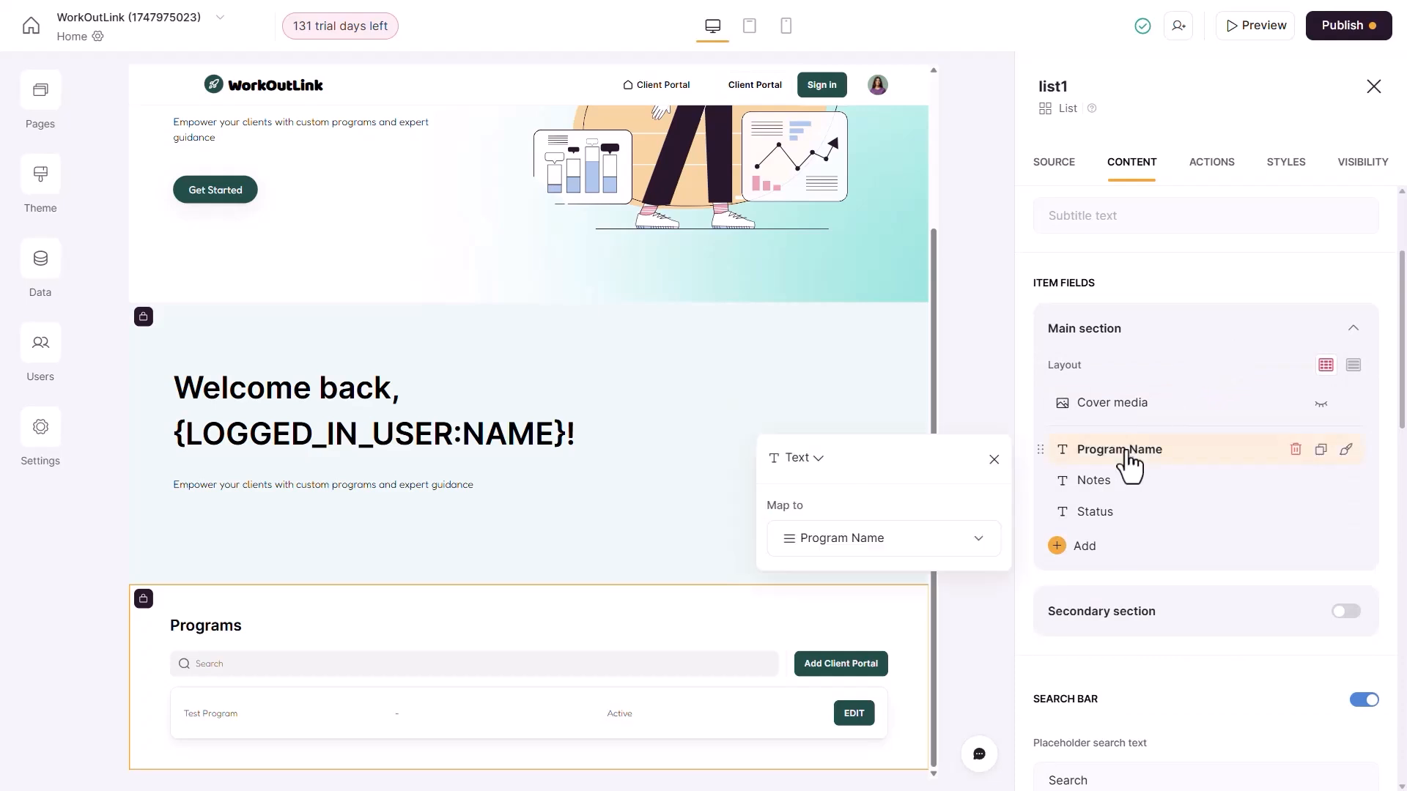
{"action": "left_click", "coordinate": [810, 460]}
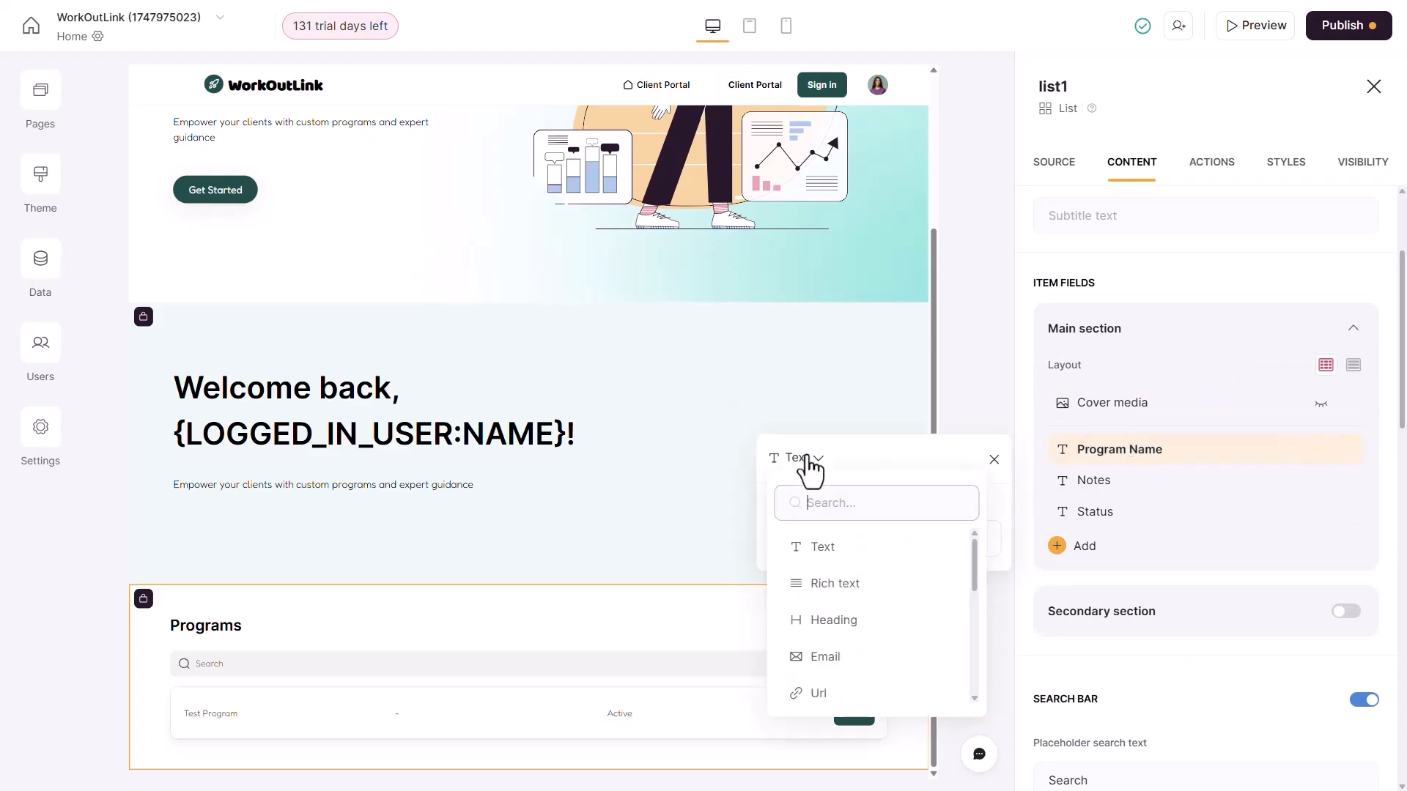
{"action": "left_click", "coordinate": [859, 585]}
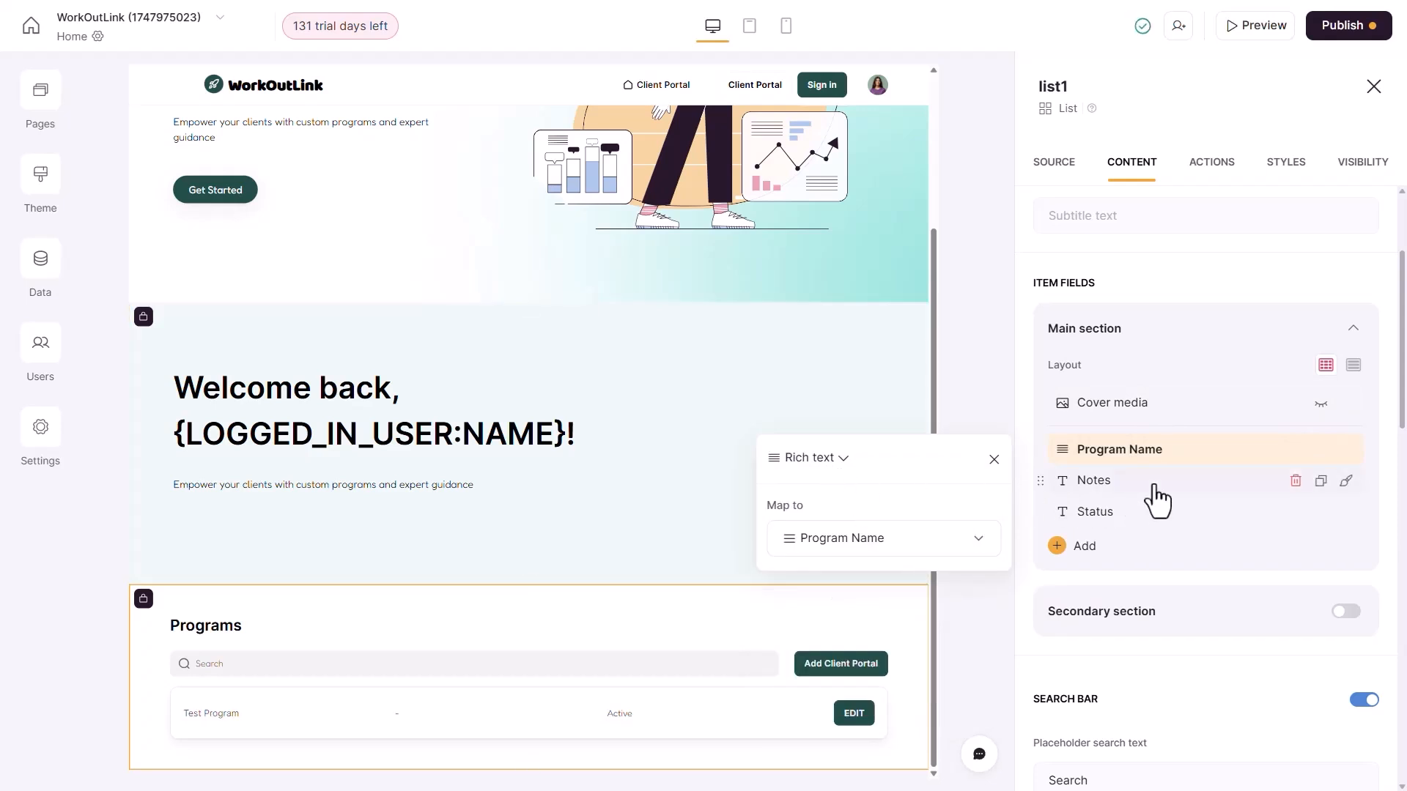
{"action": "left_click", "coordinate": [1154, 485]}
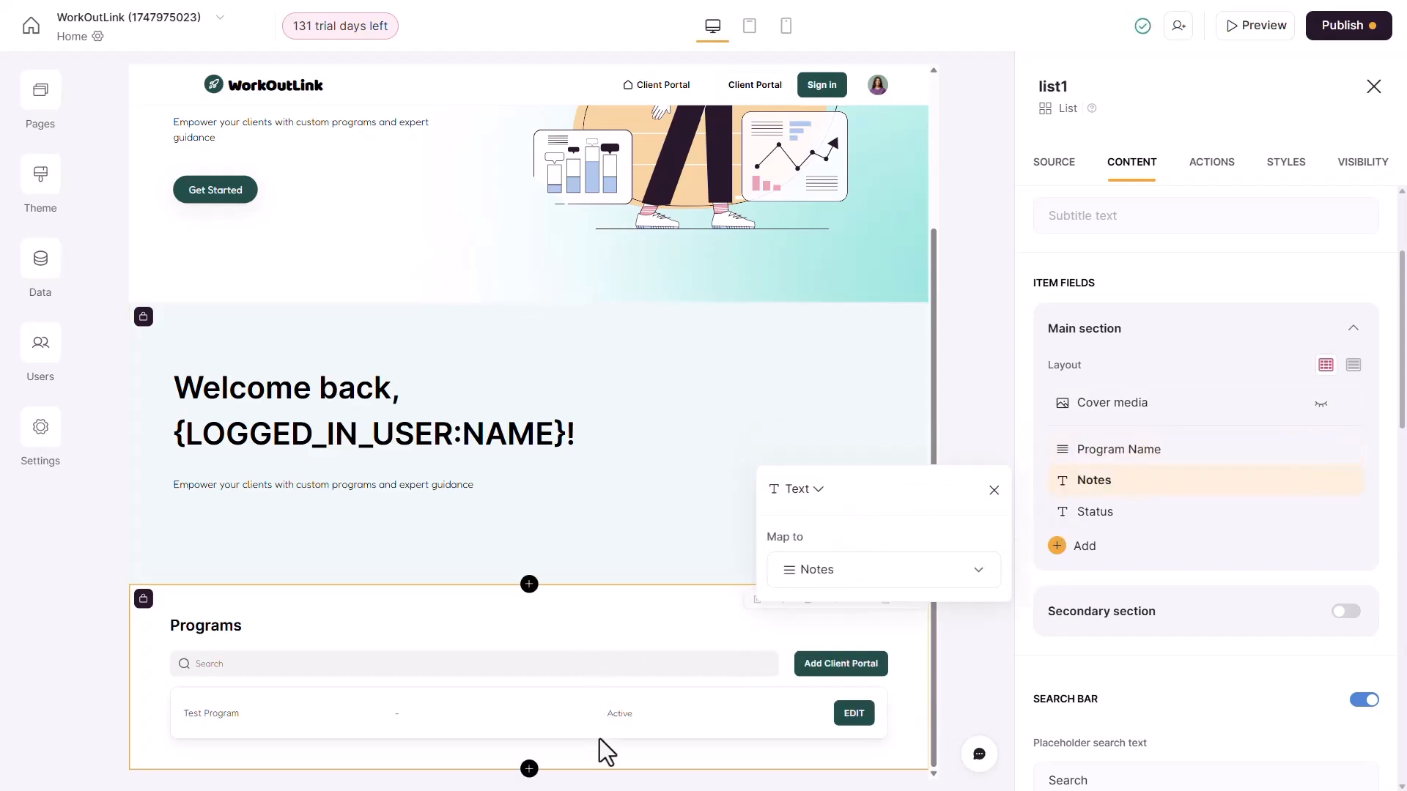
{"action": "left_click", "coordinate": [810, 575]}
{"action": "left_click", "coordinate": [820, 579]}
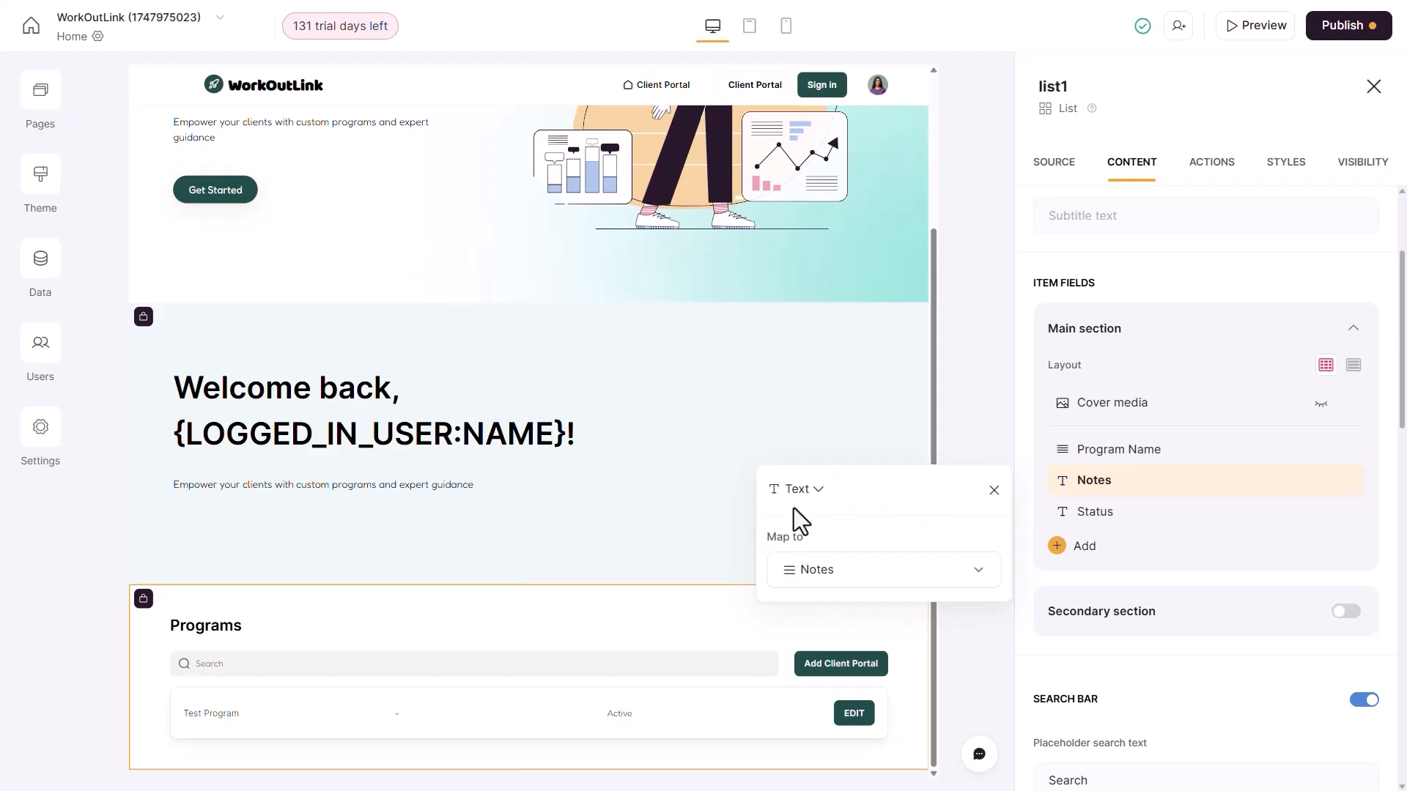
{"action": "left_click", "coordinate": [799, 490]}
{"action": "left_click", "coordinate": [822, 615]}
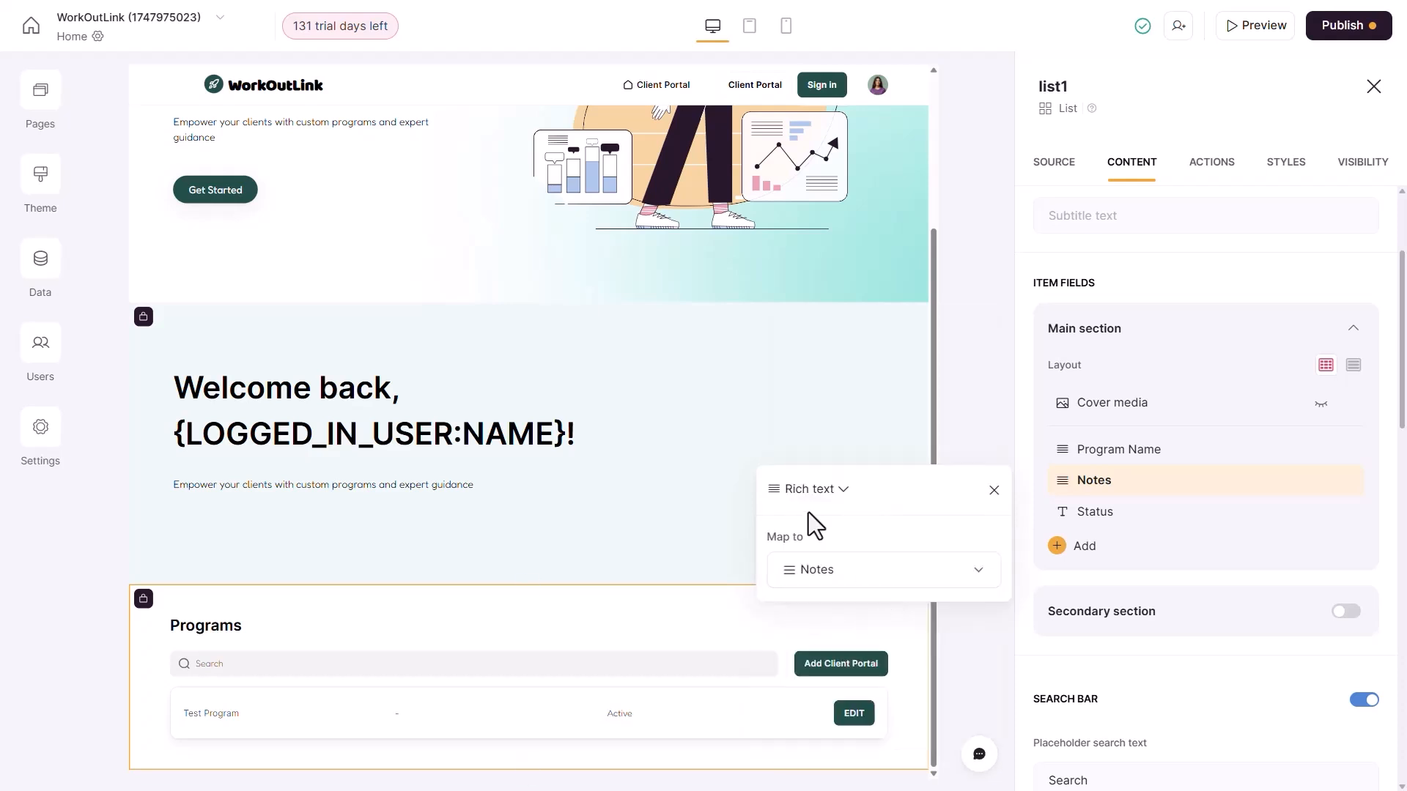
{"action": "left_click", "coordinate": [1154, 586]}
- Change the Status item field's type to Tag
{"action": "left_click", "coordinate": [1102, 517]}
{"action": "left_click", "coordinate": [804, 522]}
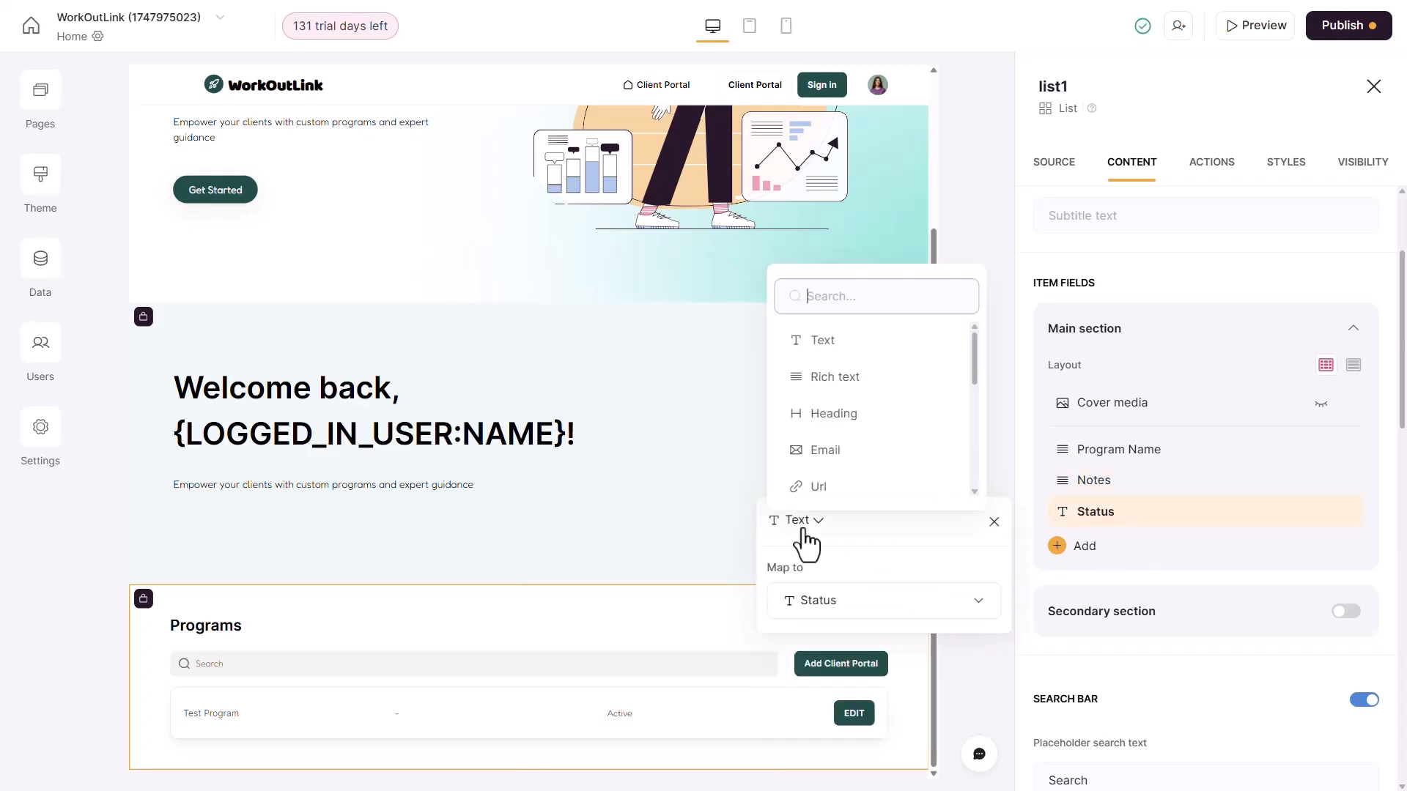
{"action": "scroll", "coordinate": [855, 406], "scroll_direction": "down", "scroll_amount": 2}
{"action": "left_click", "coordinate": [850, 436]}
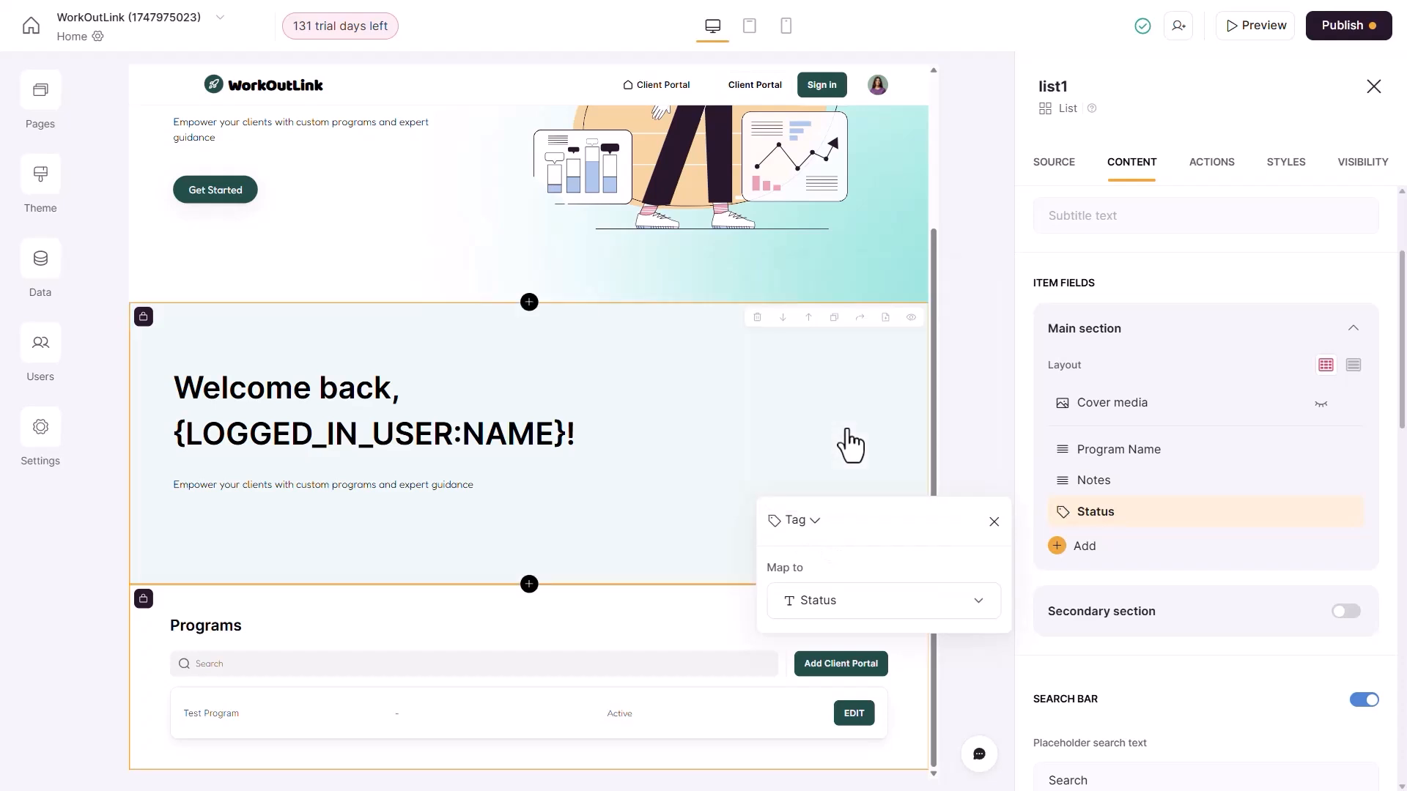
{"action": "left_click", "coordinate": [1155, 584]}
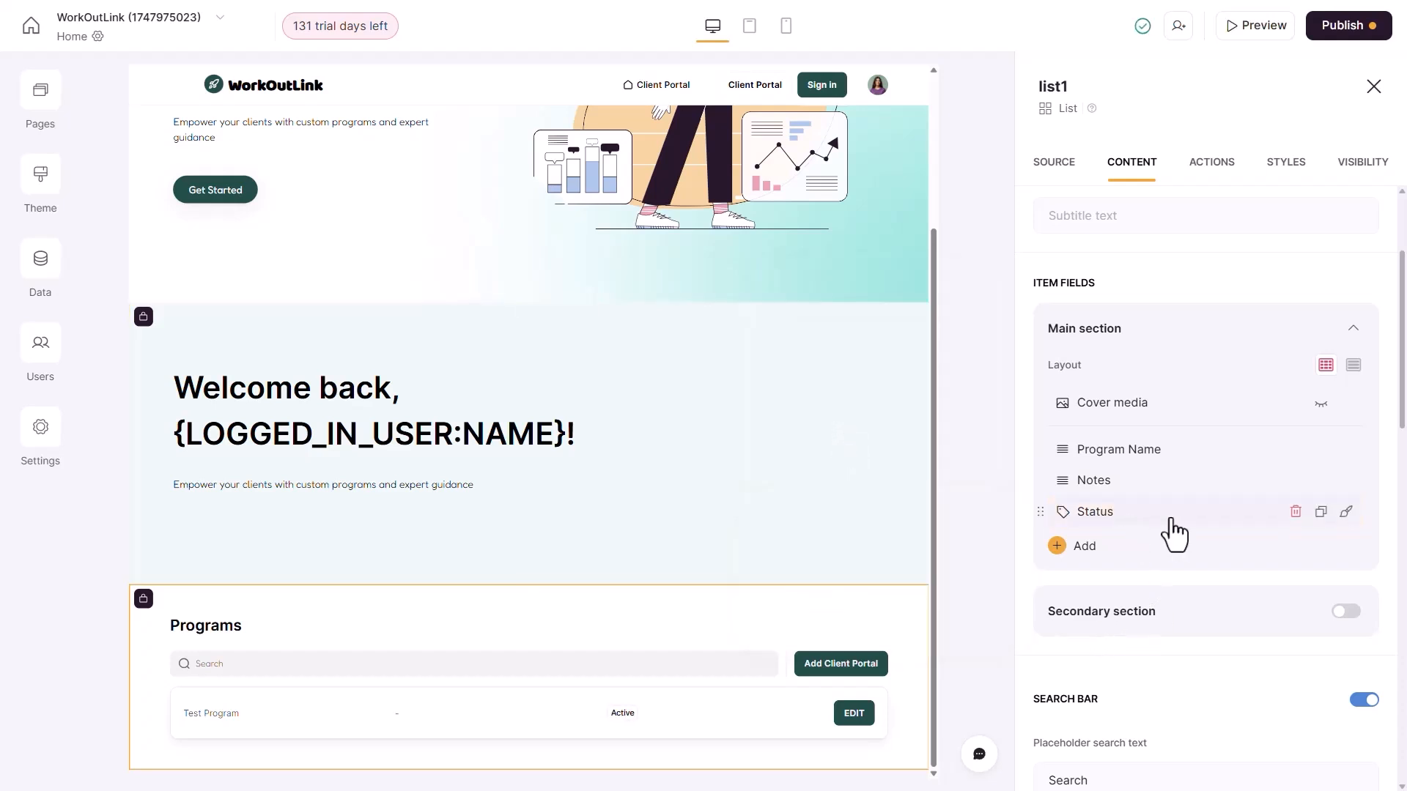
- Set the Status tag's color style to the multicolor pastel palette and return to the list's content settings
{"action": "left_click", "coordinate": [1345, 512]}
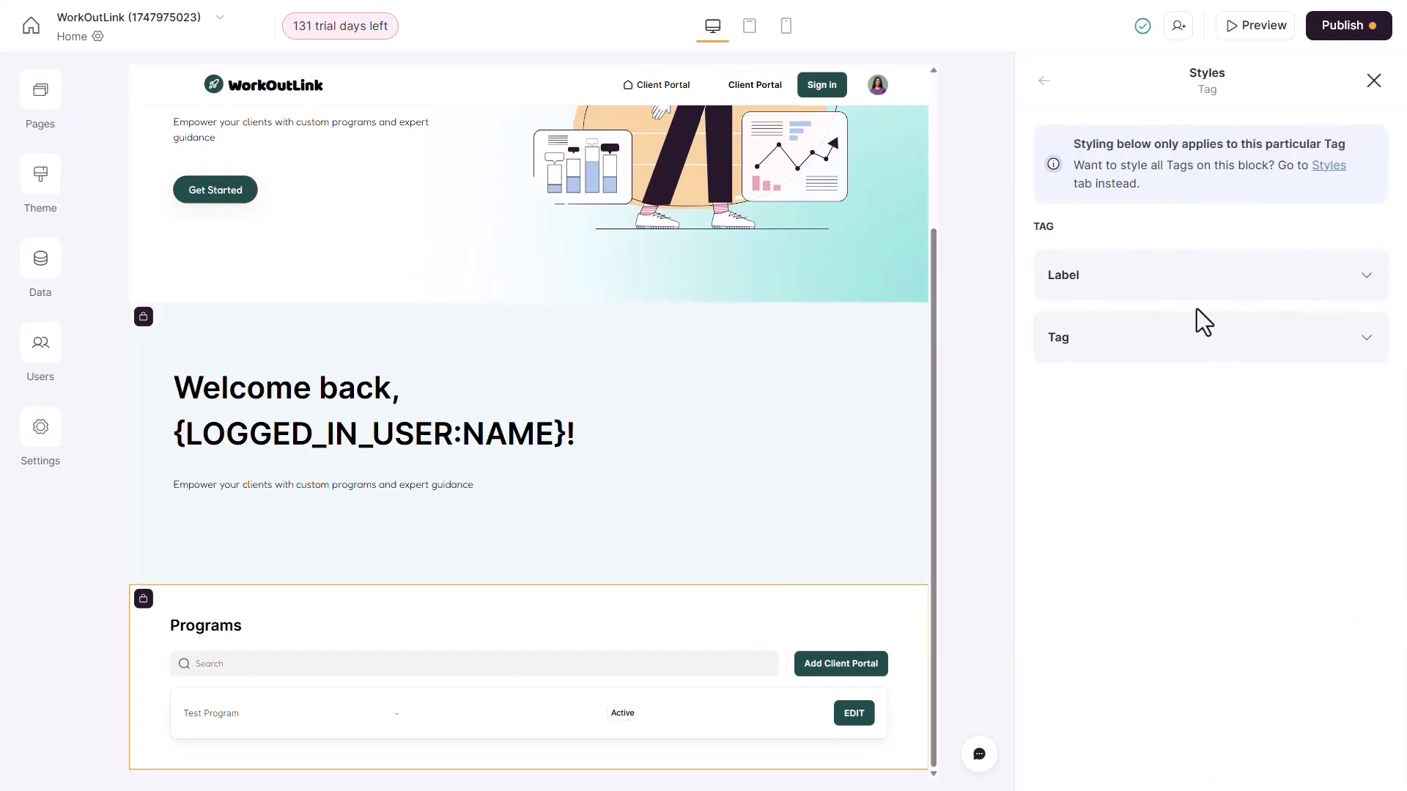
{"action": "left_click", "coordinate": [1206, 335]}
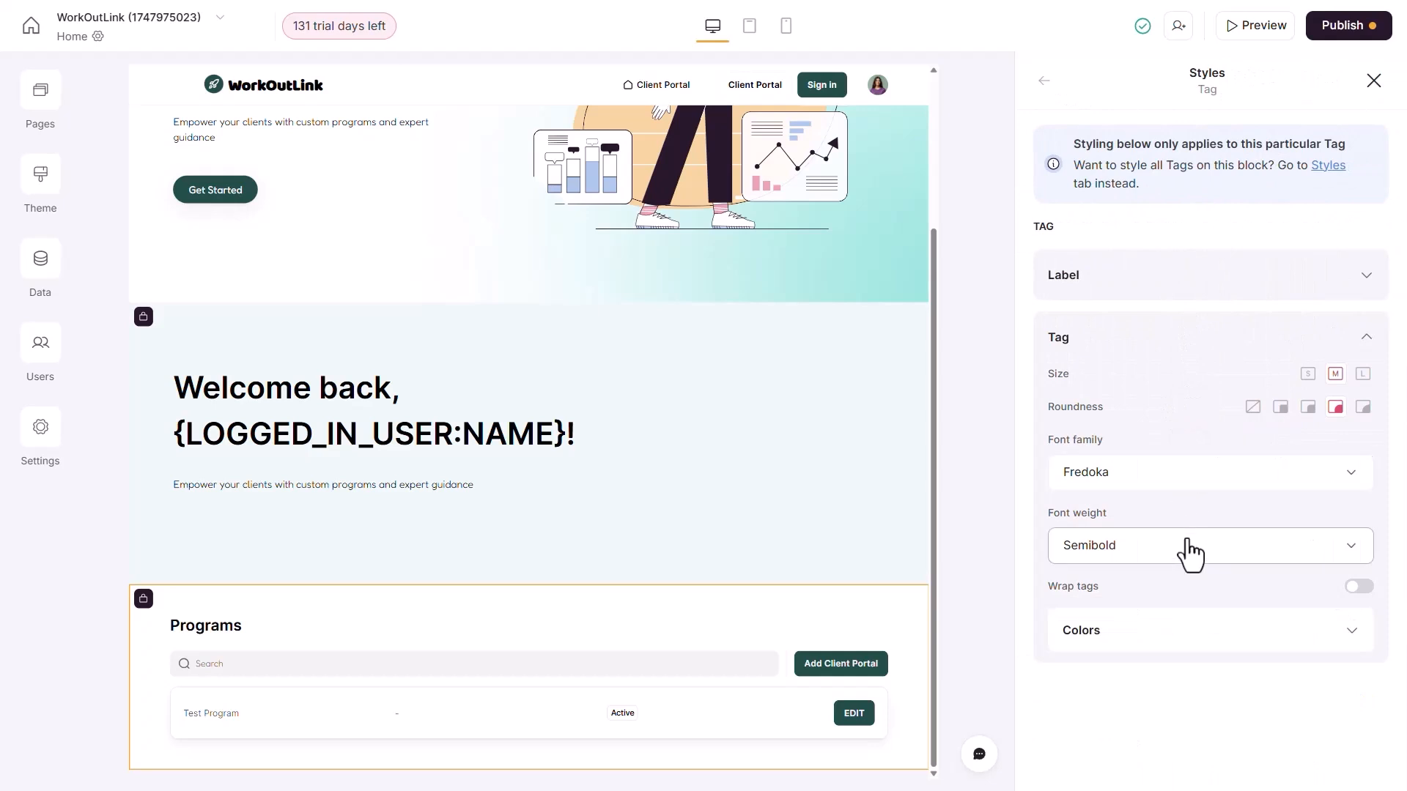
{"action": "left_click", "coordinate": [1351, 632]}
{"action": "scroll", "coordinate": [1298, 605], "scroll_direction": "down", "scroll_amount": 3}
{"action": "left_click", "coordinate": [1198, 517]}
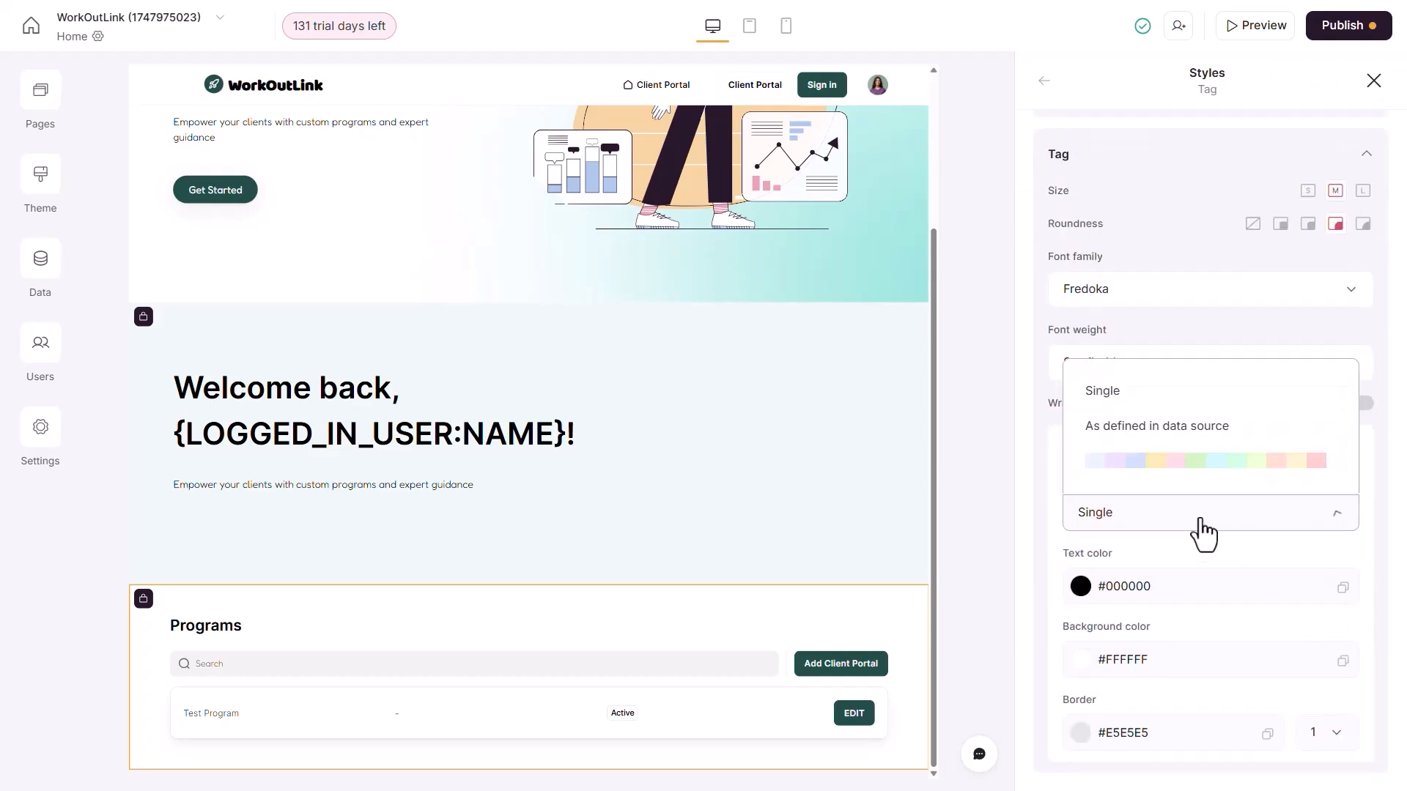
{"action": "left_click", "coordinate": [1180, 471]}
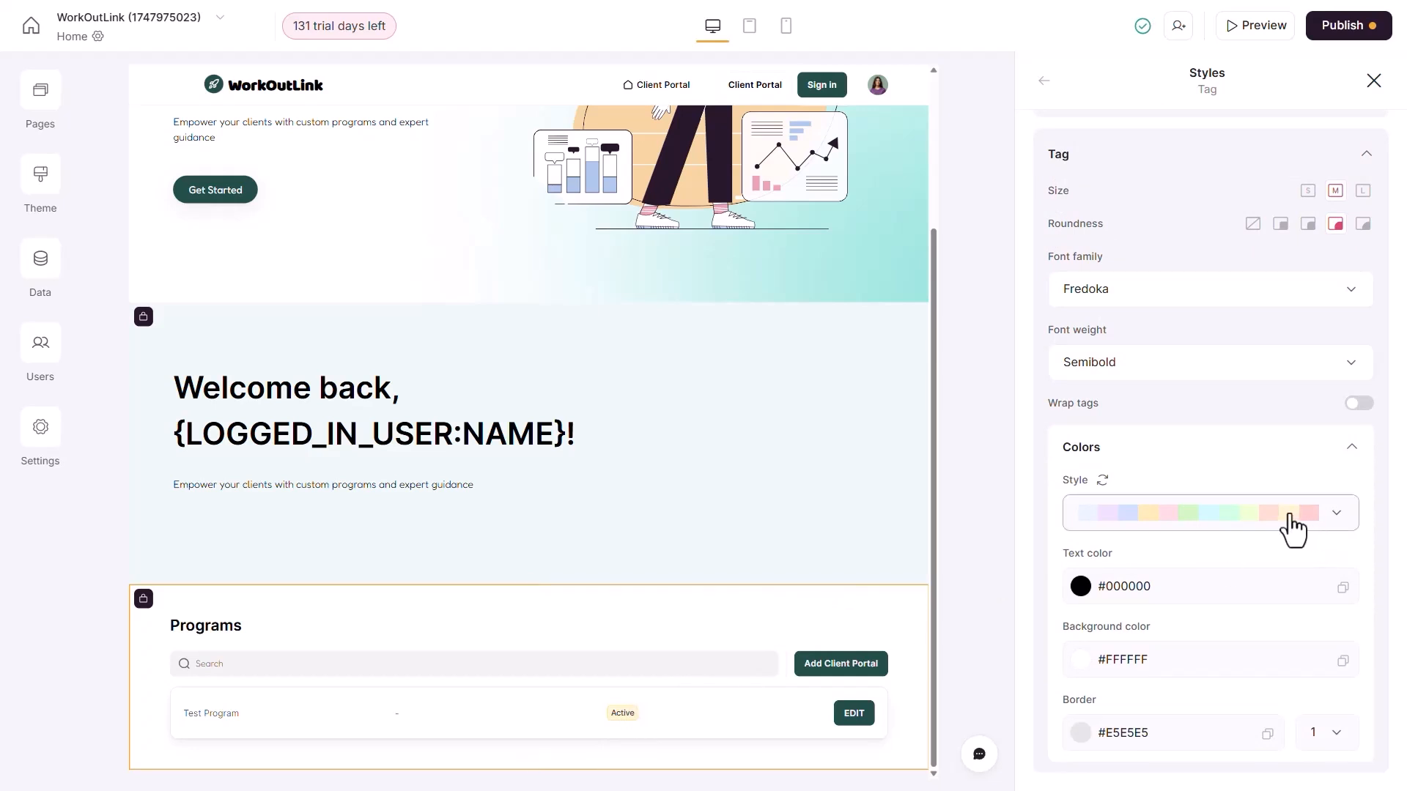
{"action": "scroll", "coordinate": [1286, 531], "scroll_direction": "down", "scroll_amount": 2}
{"action": "scroll", "coordinate": [1249, 540], "scroll_direction": "up", "scroll_amount": 6}
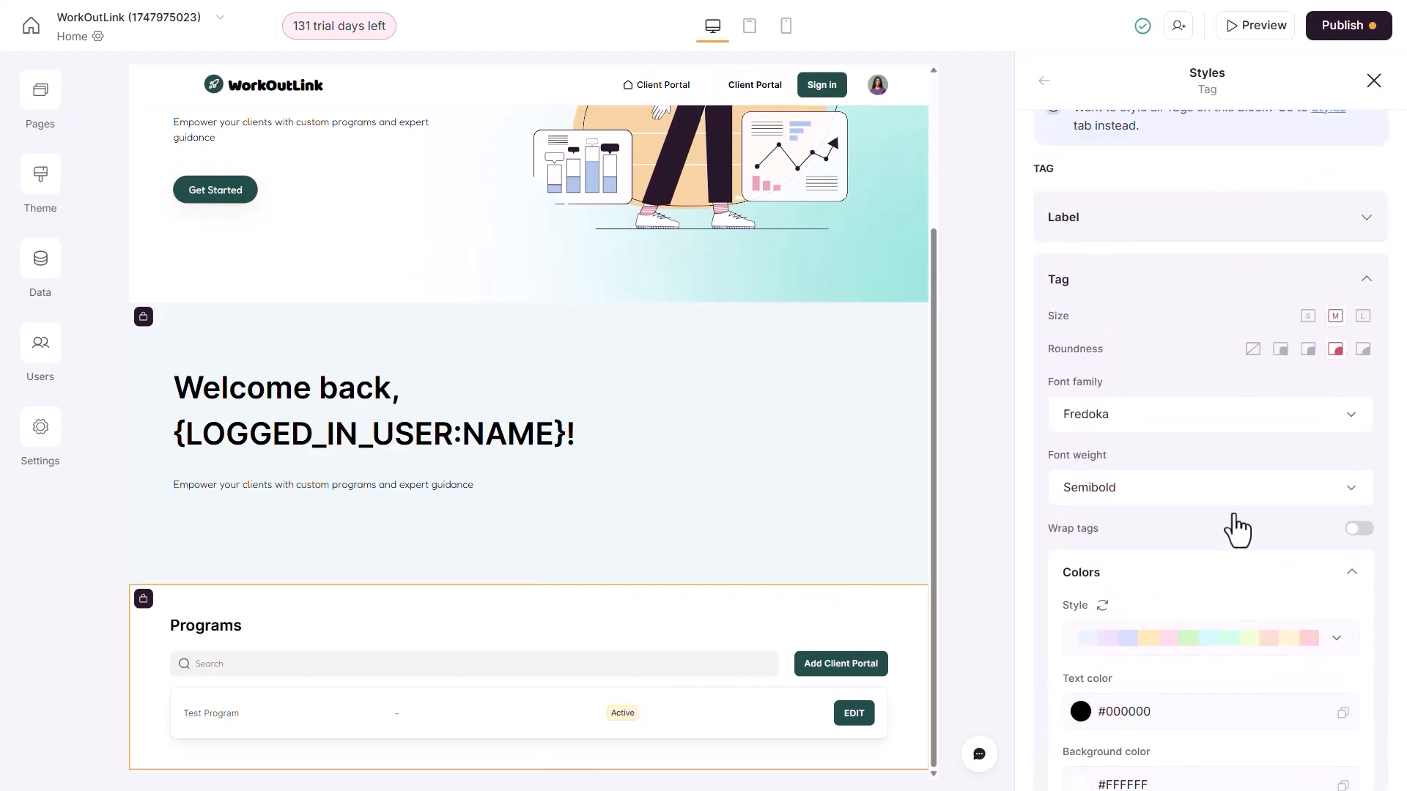
{"action": "left_click", "coordinate": [1042, 84]}
- Disable the search bar on the Programs list
{"action": "scroll", "coordinate": [1259, 471], "scroll_direction": "down", "scroll_amount": 2}
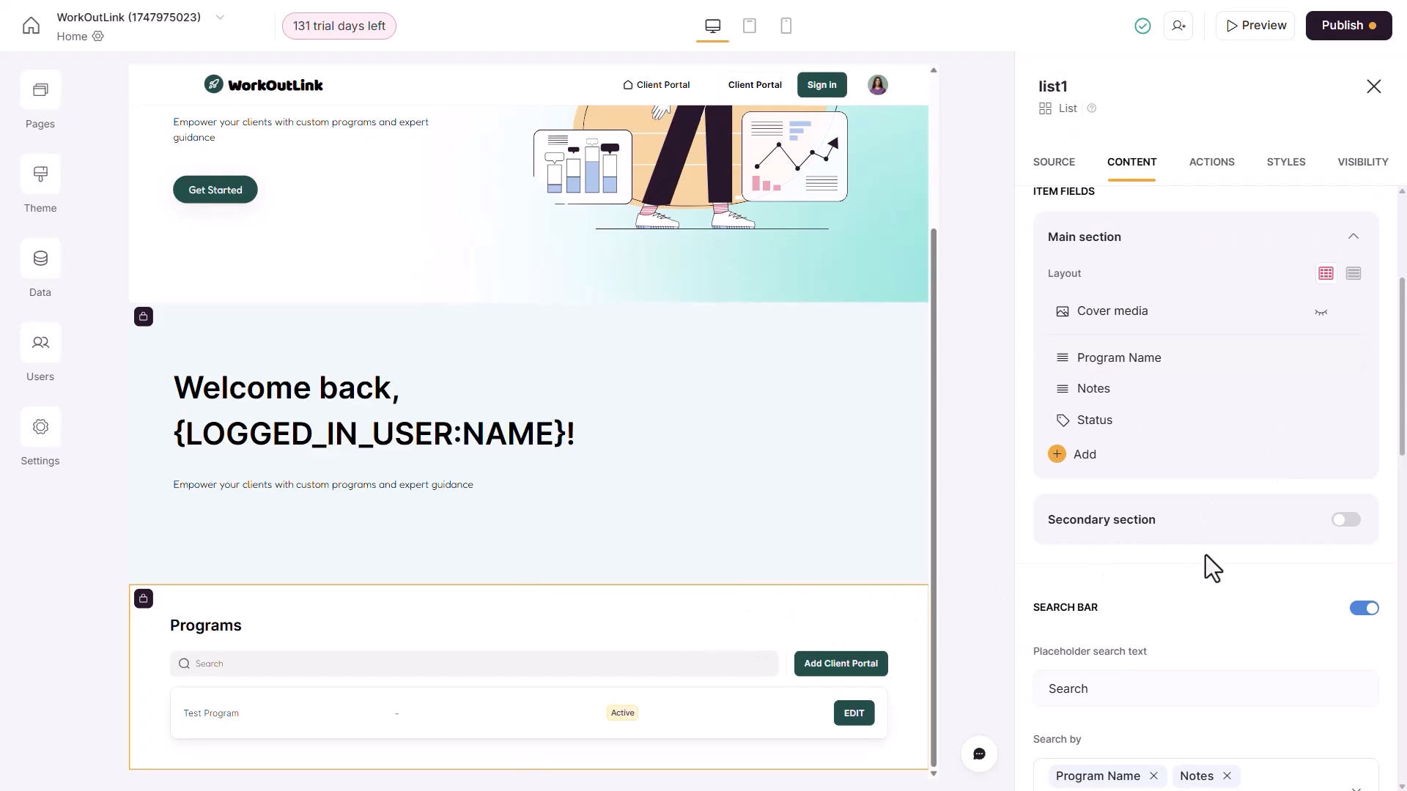
{"action": "scroll", "coordinate": [1111, 600], "scroll_direction": "down", "scroll_amount": 2}
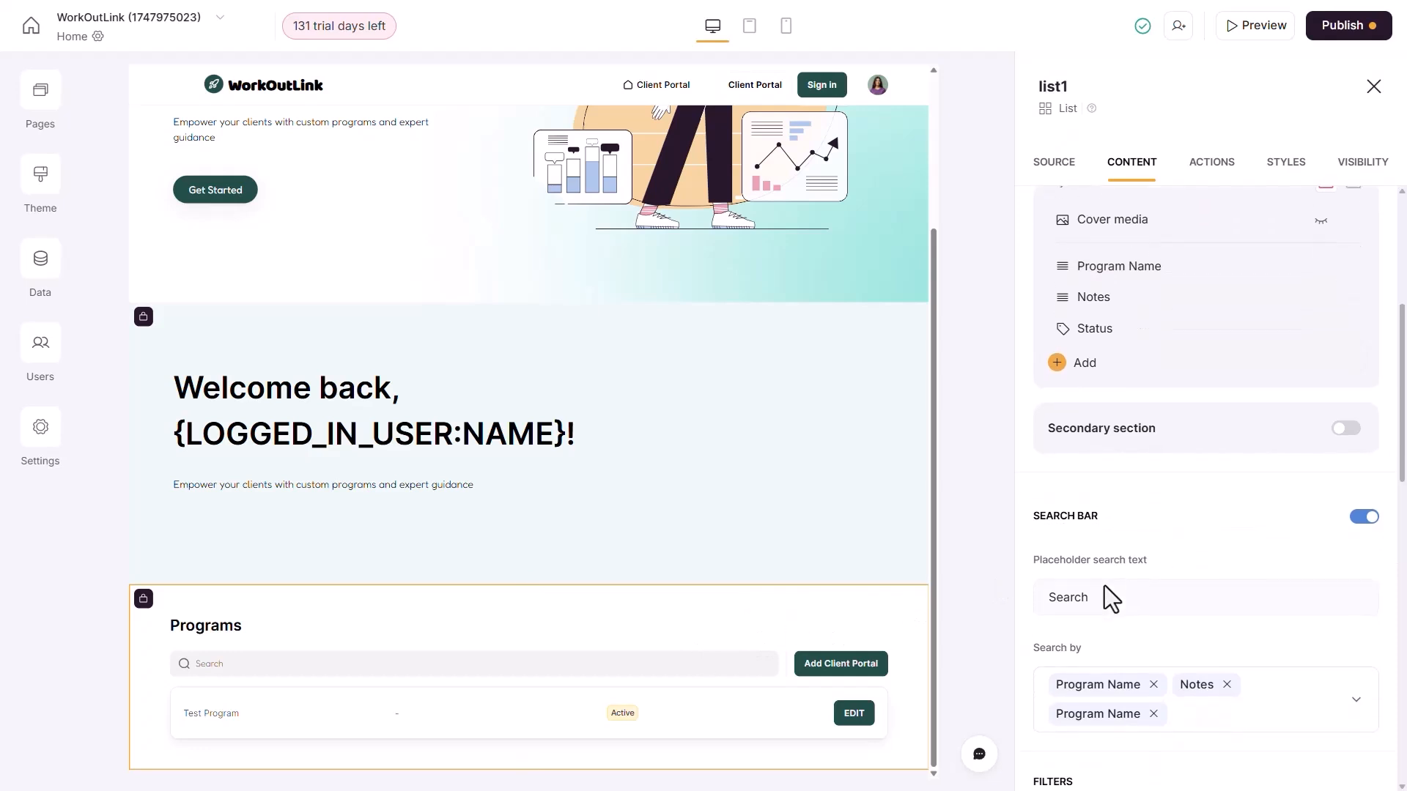
{"action": "scroll", "coordinate": [1102, 582], "scroll_direction": "down", "scroll_amount": 2}
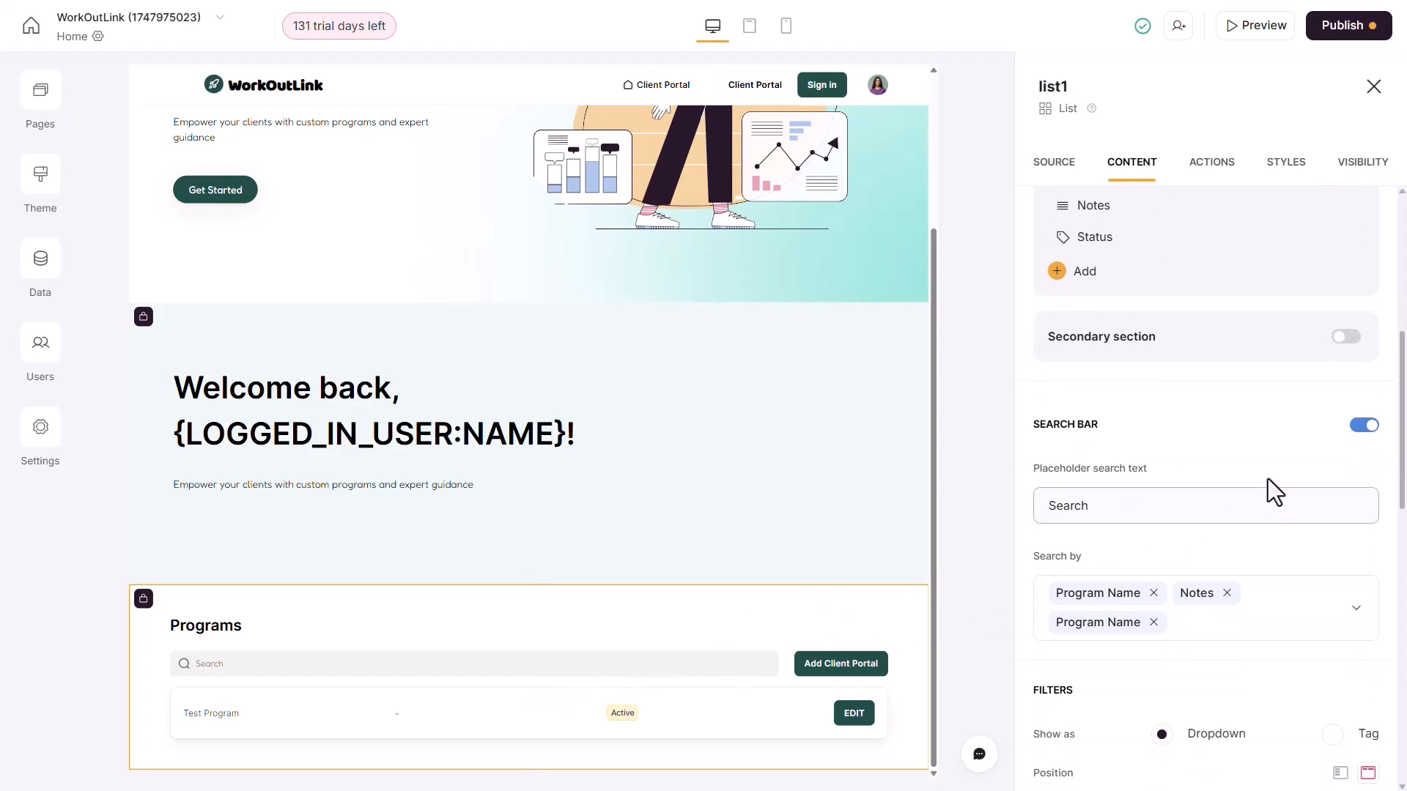
{"action": "left_click", "coordinate": [1367, 428]}
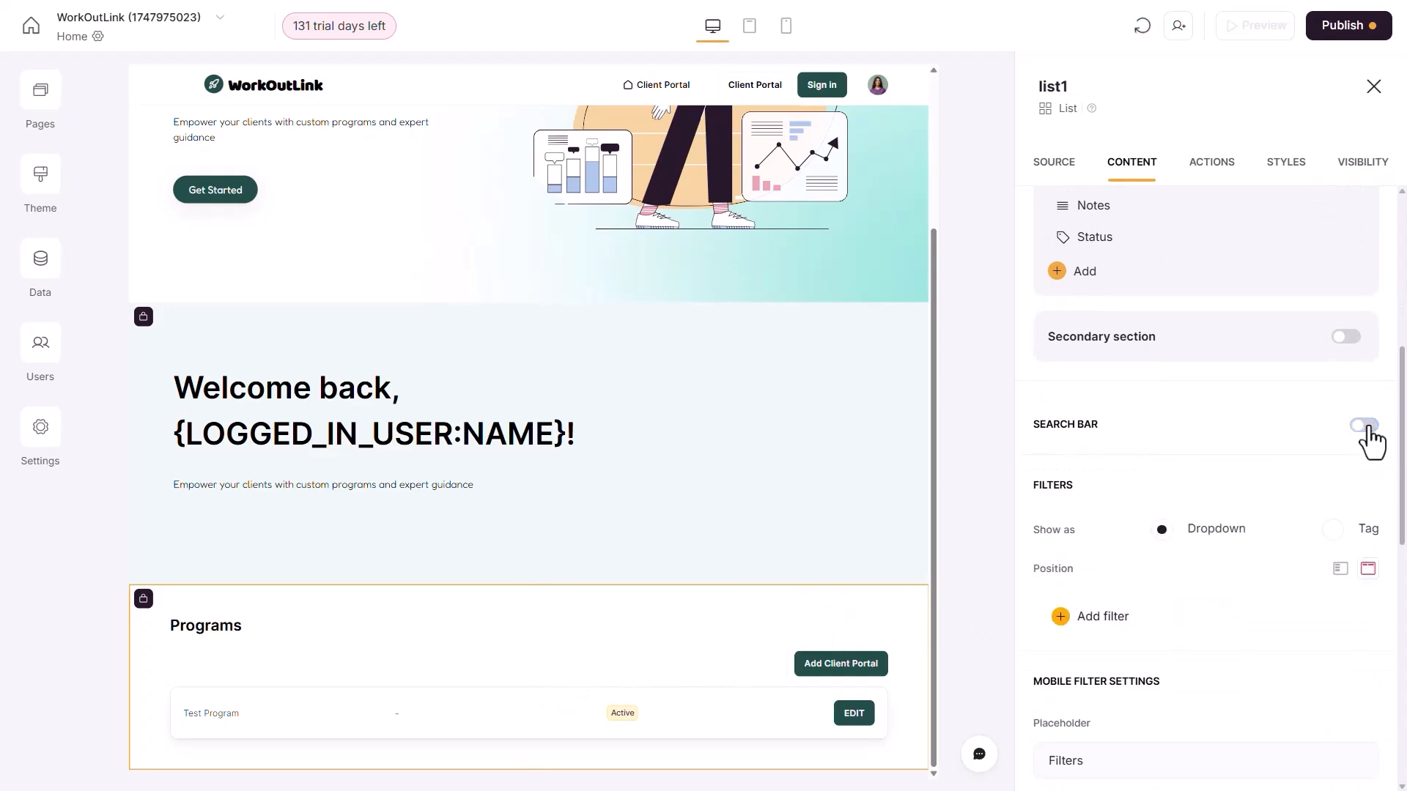
- Add a dropdown filter to the Programs list that filters by Objective
{"action": "scroll", "coordinate": [1359, 441], "scroll_direction": "down", "scroll_amount": 2}
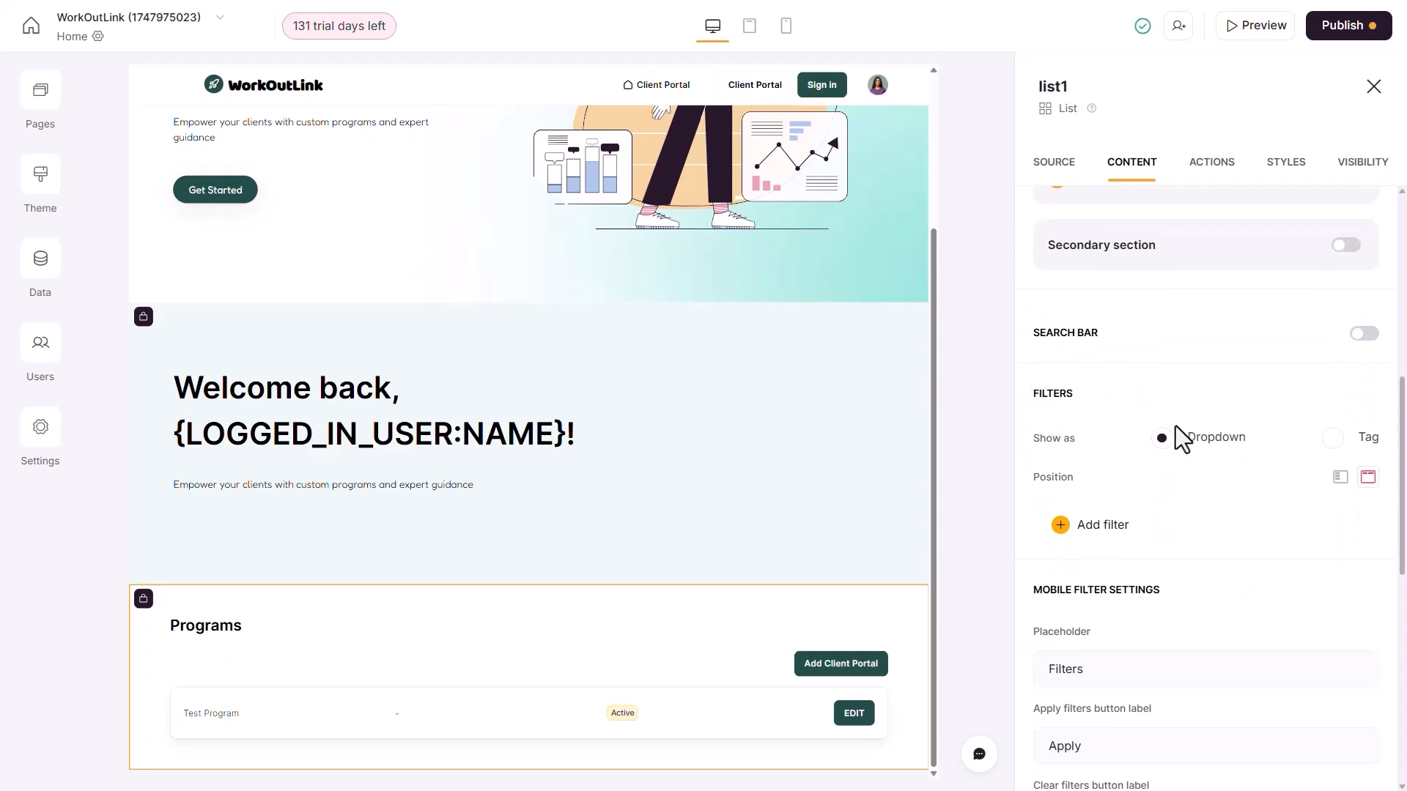
{"action": "left_click", "coordinate": [1084, 524]}
{"action": "scroll", "coordinate": [1165, 571], "scroll_direction": "down", "scroll_amount": 3}
{"action": "left_click", "coordinate": [1150, 601]}
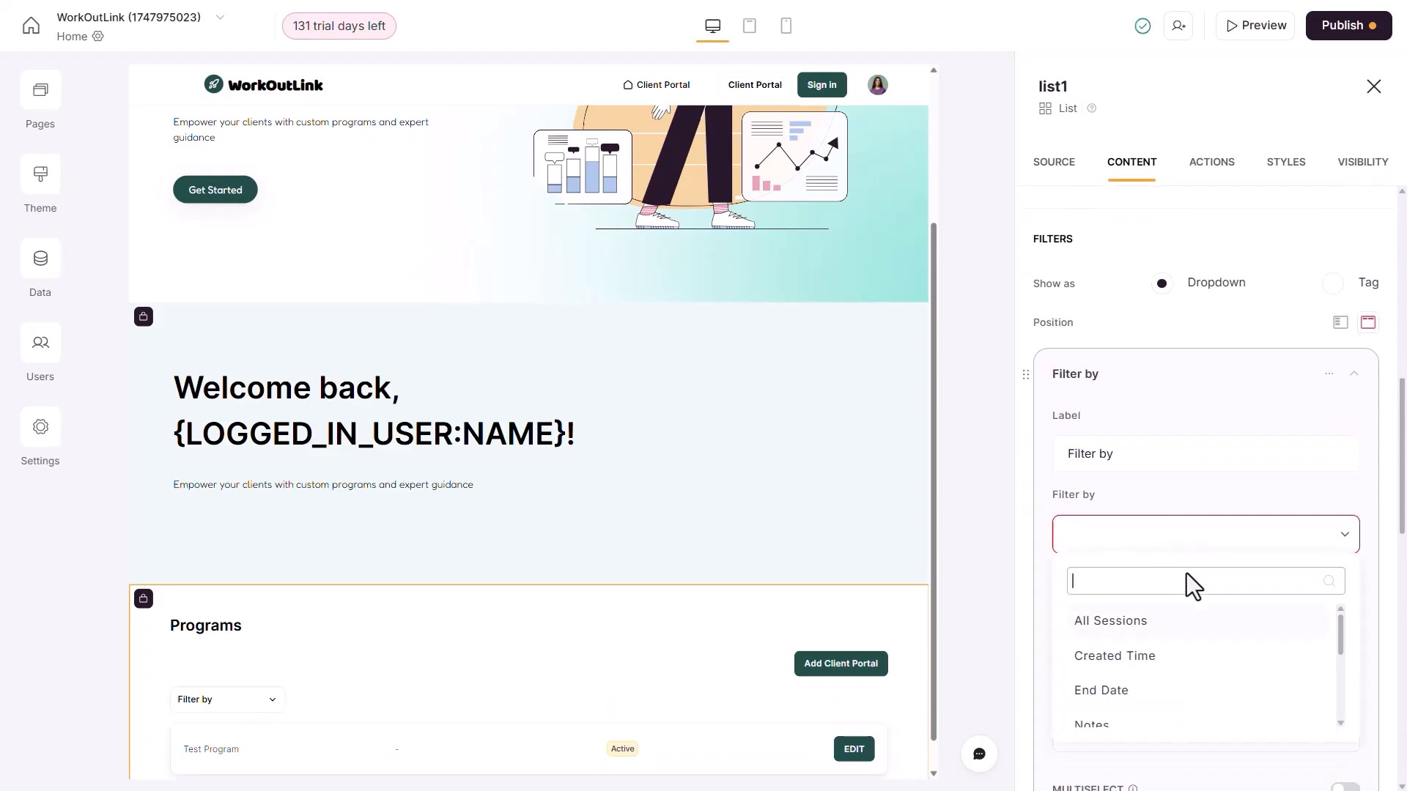
{"action": "scroll", "coordinate": [1179, 622], "scroll_direction": "down", "scroll_amount": 1}
{"action": "scroll", "coordinate": [1172, 648], "scroll_direction": "down", "scroll_amount": 3}
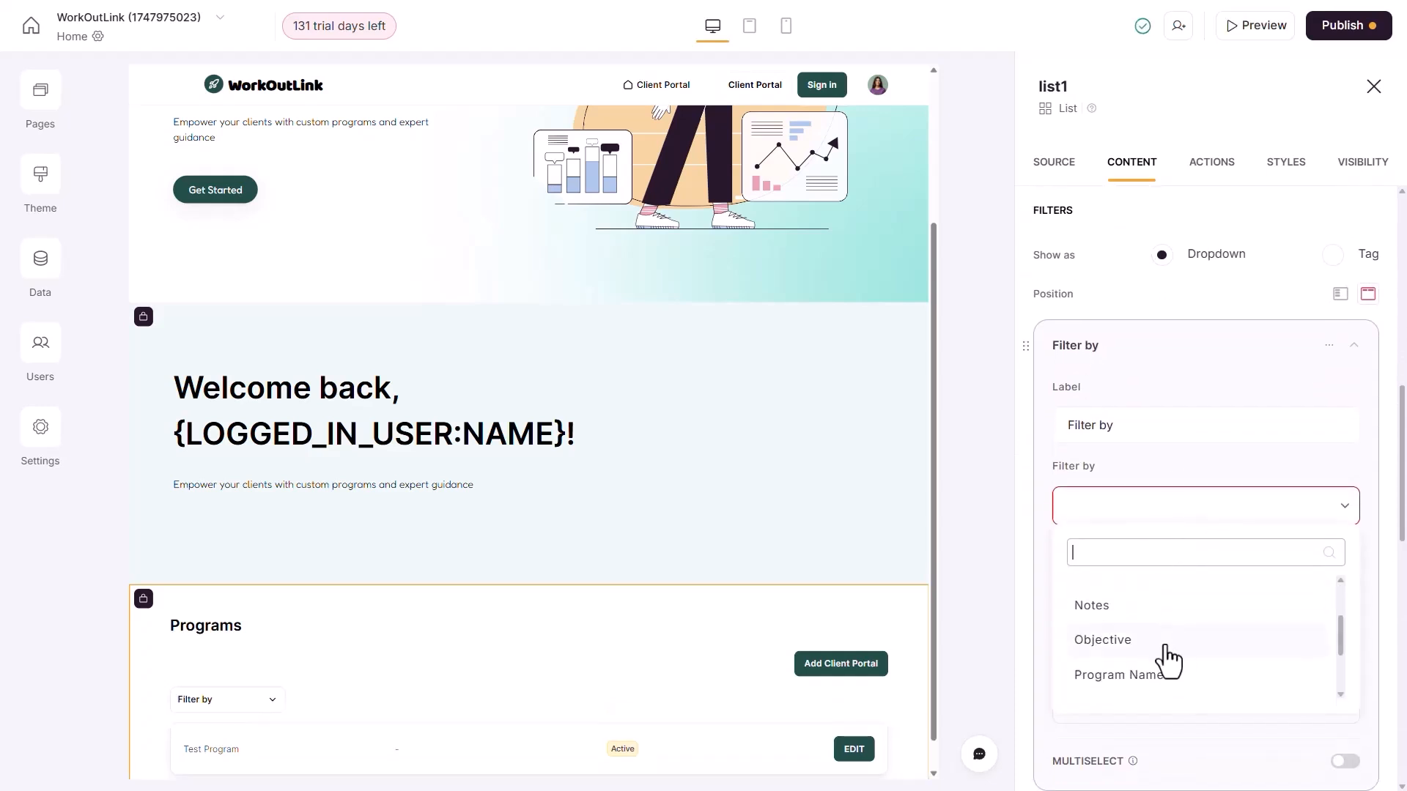
{"action": "left_click", "coordinate": [1171, 641]}
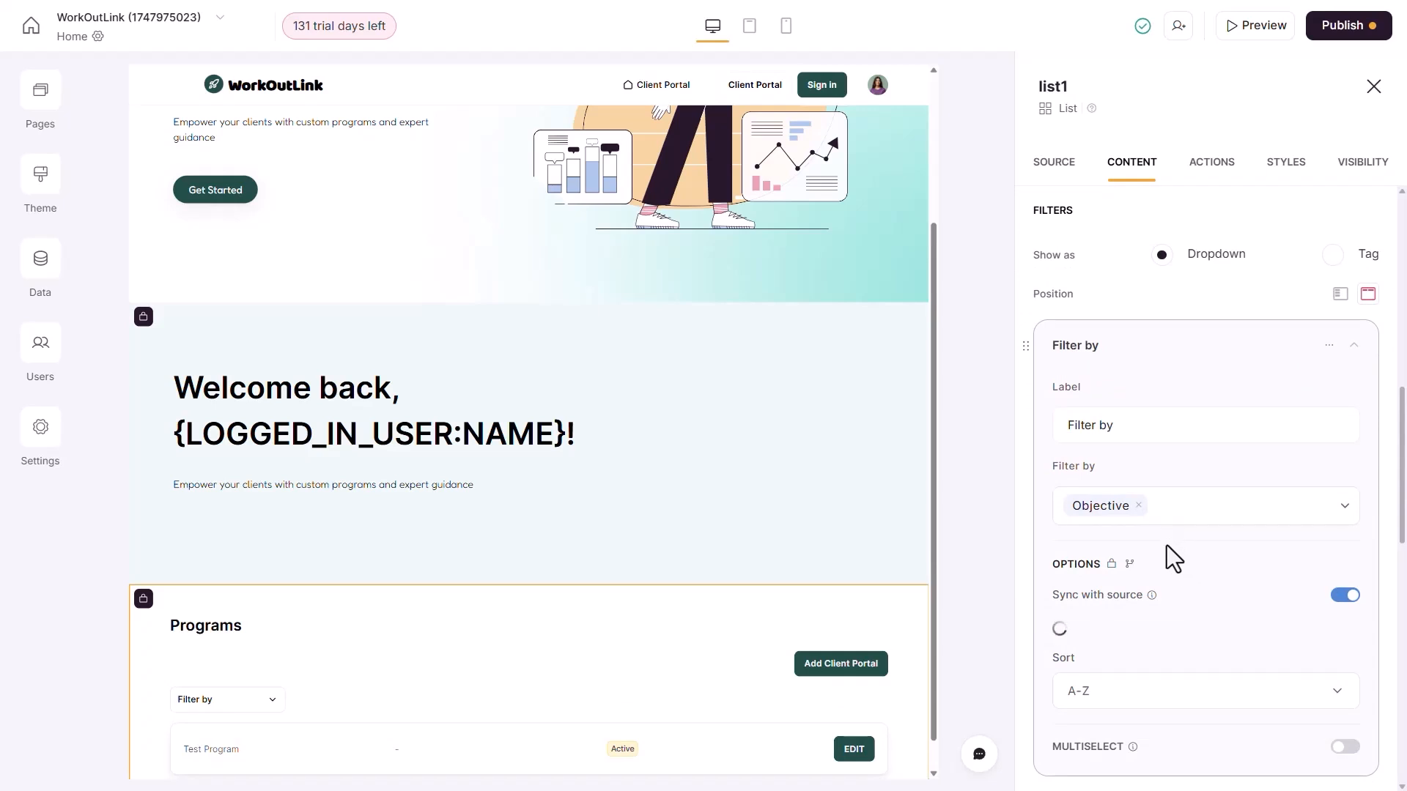
- Enable multiselect for the Objective filter
{"action": "scroll", "coordinate": [1168, 553], "scroll_direction": "down", "scroll_amount": 3}
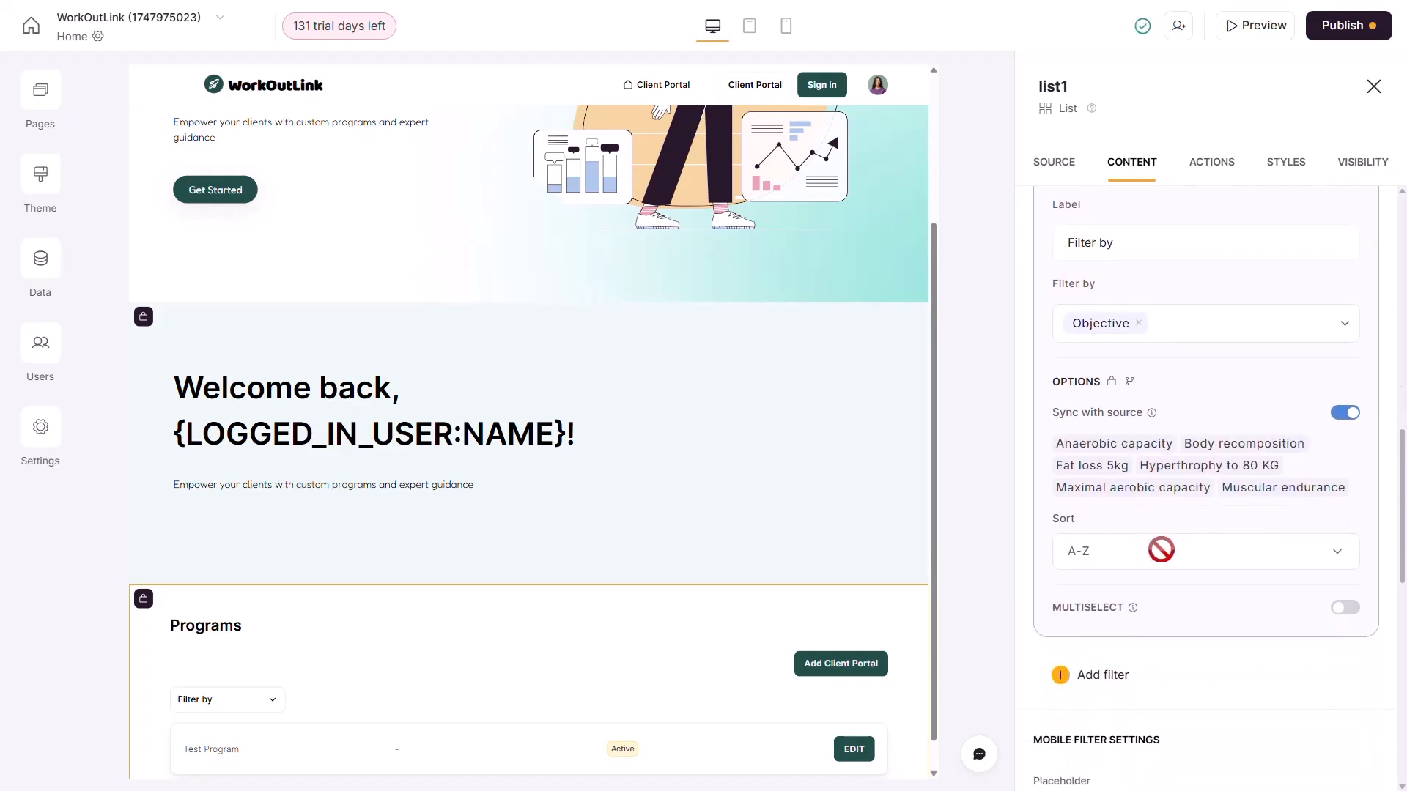
{"action": "left_click", "coordinate": [1347, 608]}
{"action": "scroll", "coordinate": [1296, 604], "scroll_direction": "up", "scroll_amount": 4}
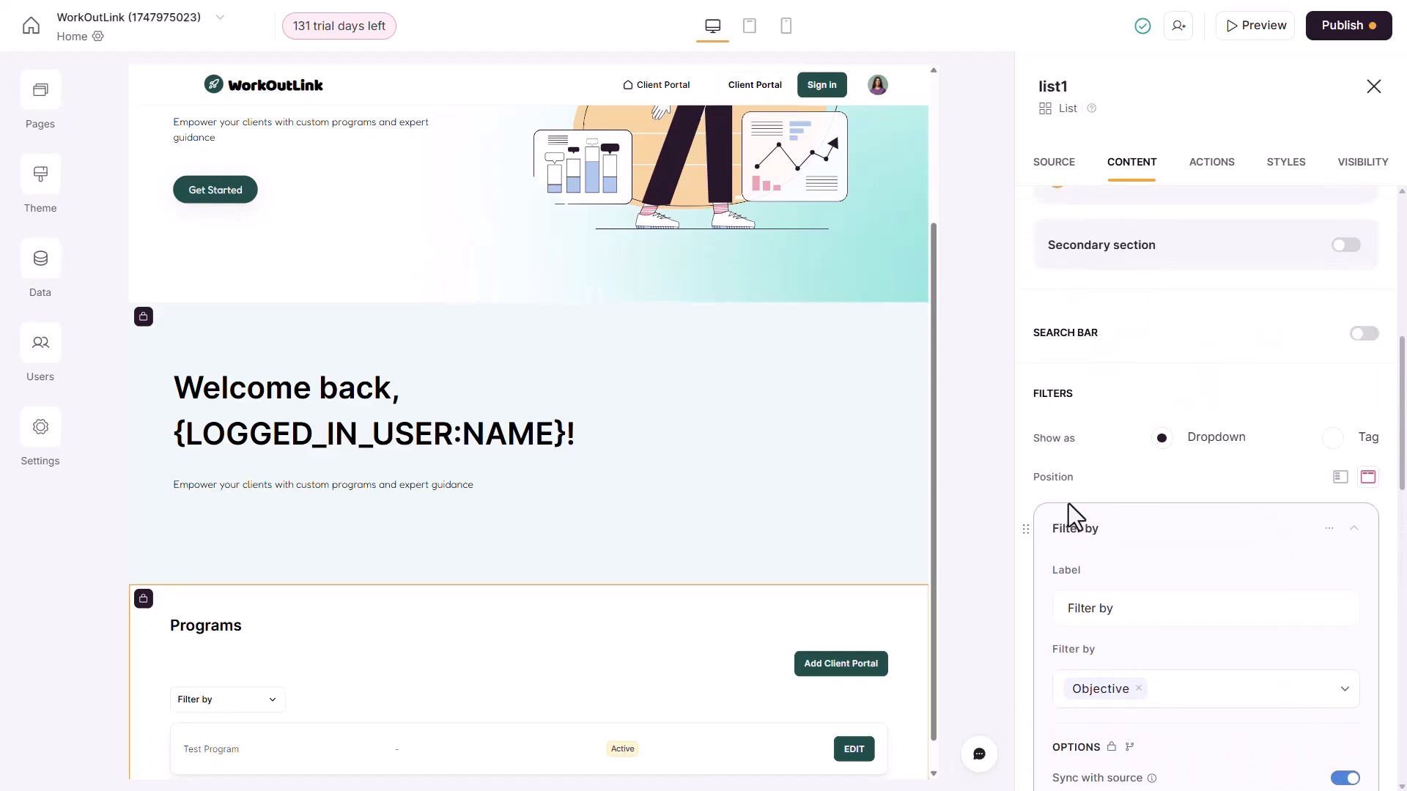
{"action": "scroll", "coordinate": [1066, 512], "scroll_direction": "down", "scroll_amount": 7}
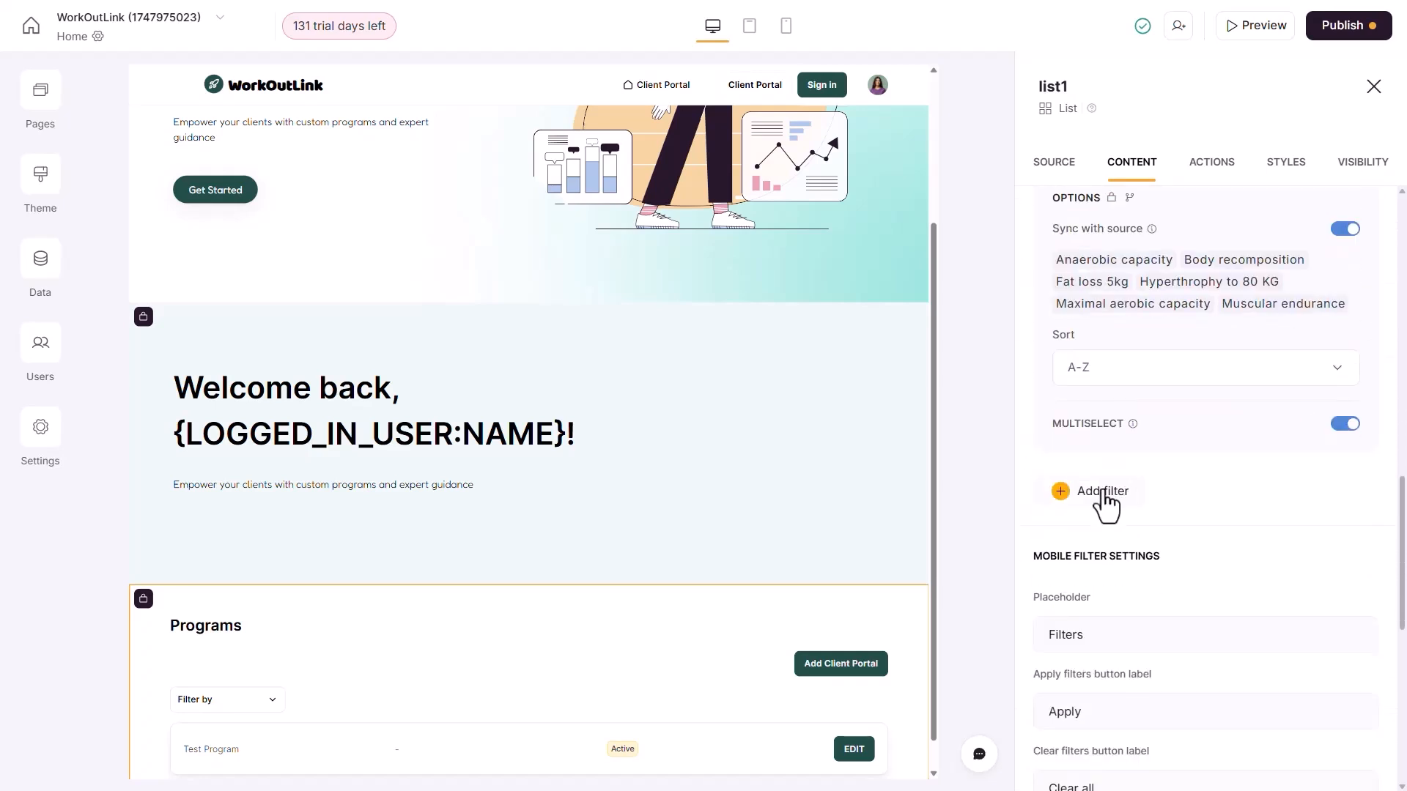
- Remove the Add Client Portal topbar button from the Programs list
{"action": "scroll", "coordinate": [1104, 504], "scroll_direction": "down", "scroll_amount": 4}
{"action": "scroll", "coordinate": [872, 591], "scroll_direction": "down", "scroll_amount": 1}
{"action": "left_click", "coordinate": [1213, 170]}
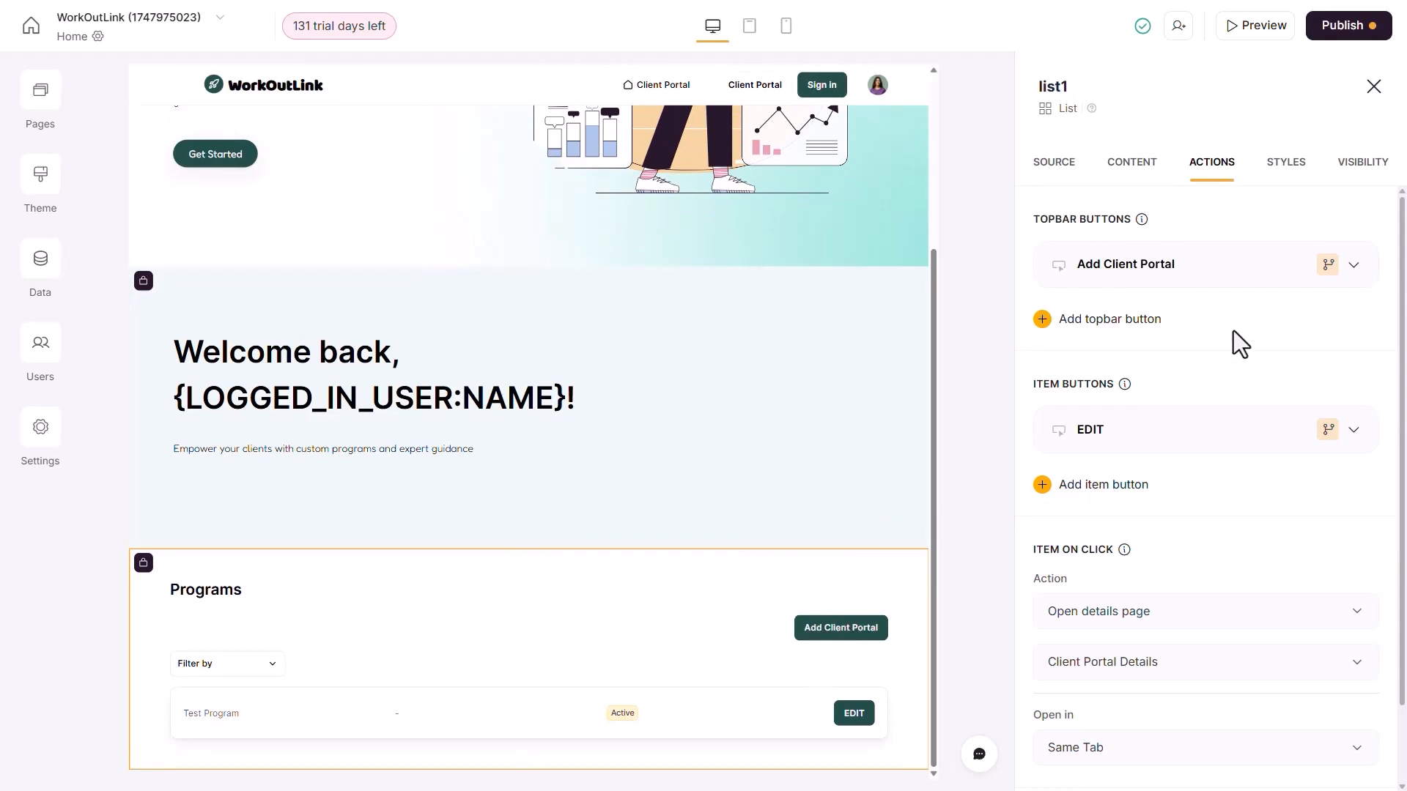
{"action": "left_click", "coordinate": [1299, 264]}
{"action": "left_click", "coordinate": [1221, 334]}
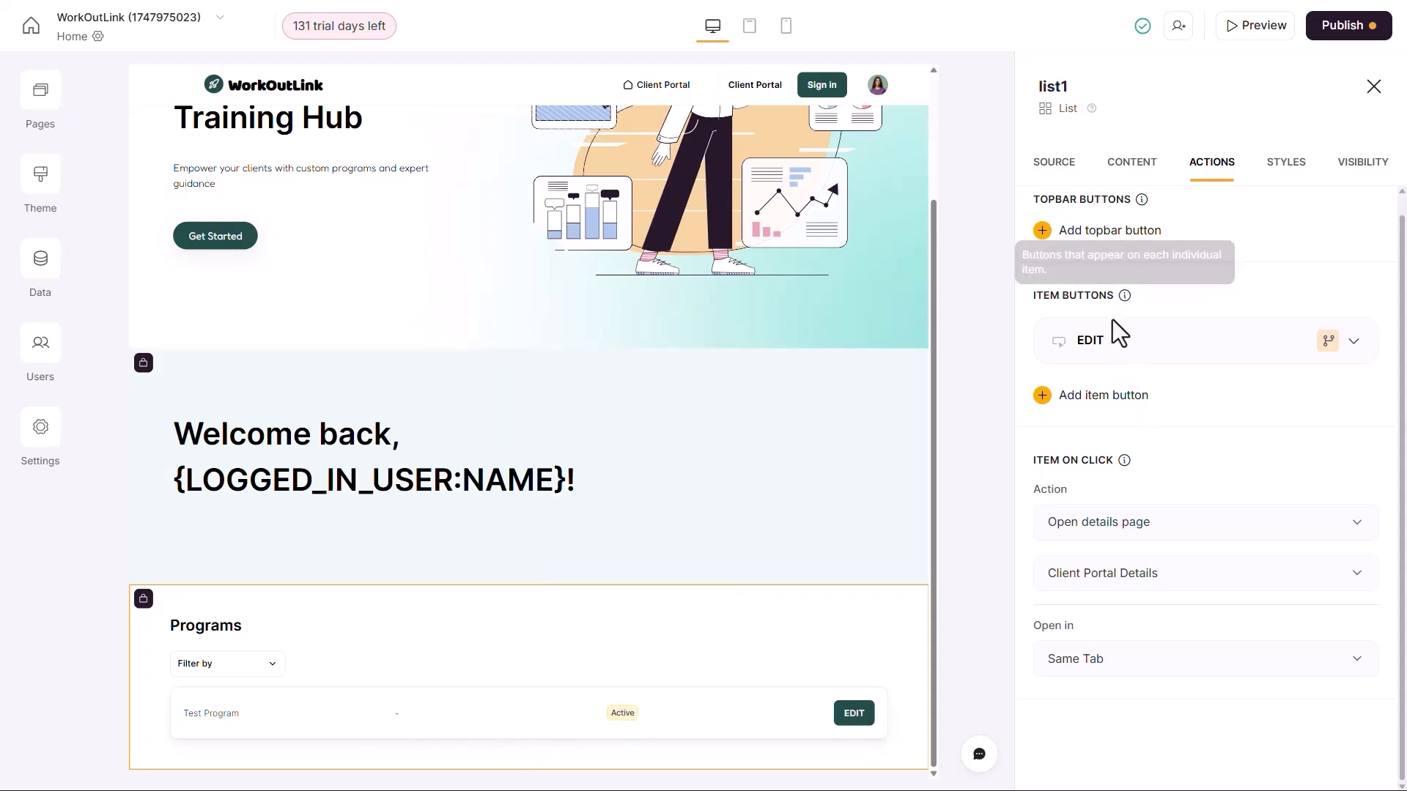
- Examine the action types available for the Edit item button of the Programs list
{"action": "left_click", "coordinate": [1150, 353]}
{"action": "scroll", "coordinate": [1155, 322], "scroll_direction": "down", "scroll_amount": 1}
{"action": "scroll", "coordinate": [1121, 320], "scroll_direction": "down", "scroll_amount": 1}
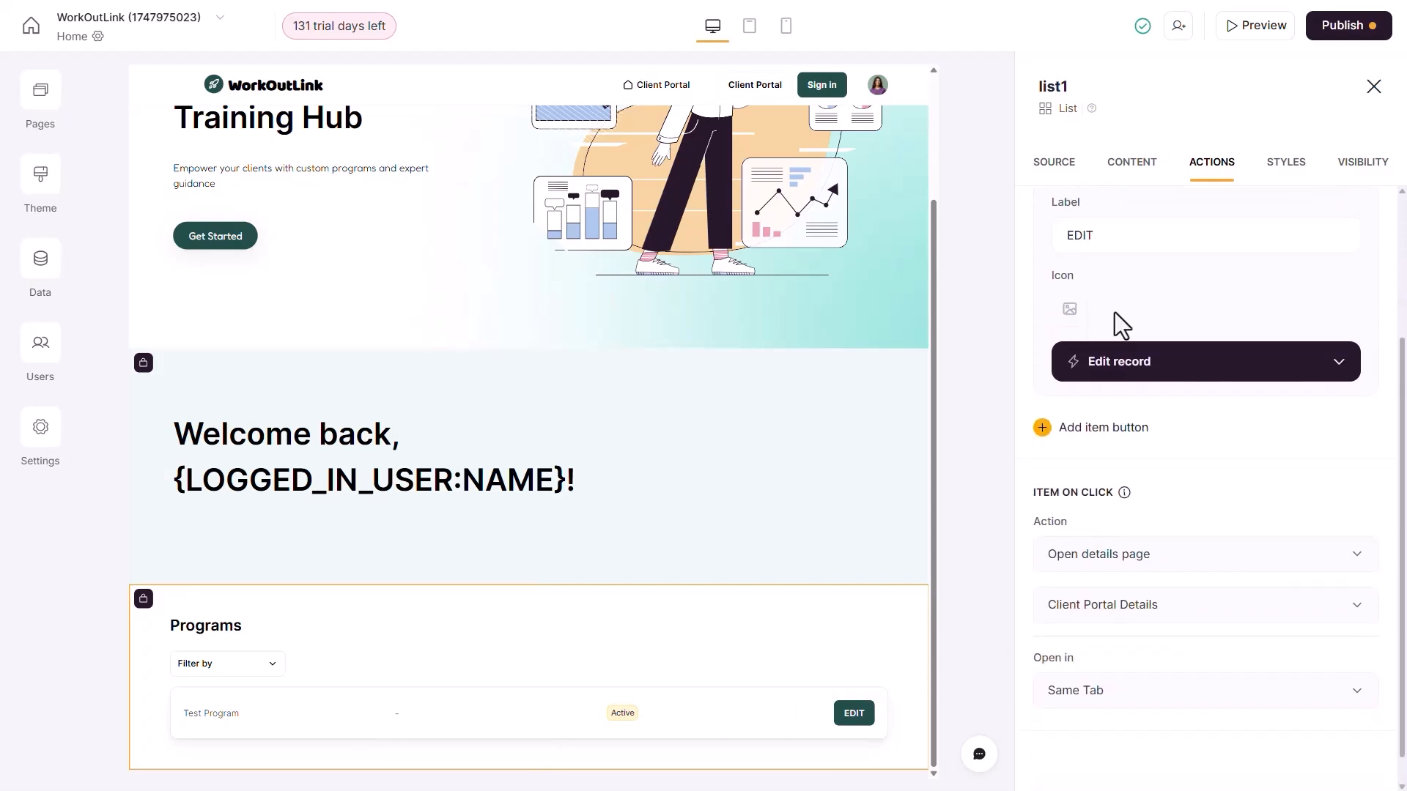
{"action": "left_click", "coordinate": [1110, 361]}
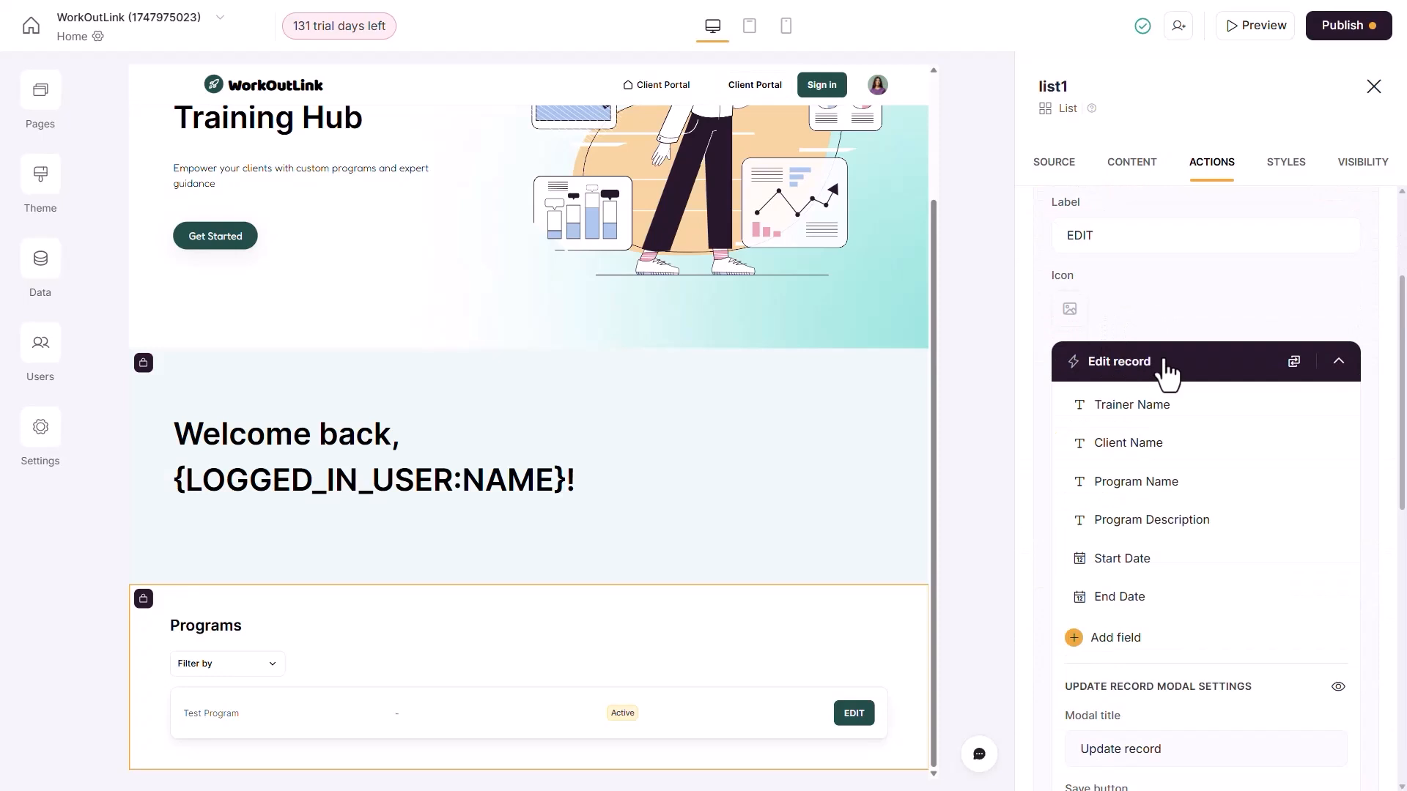
{"action": "left_click", "coordinate": [1293, 362]}
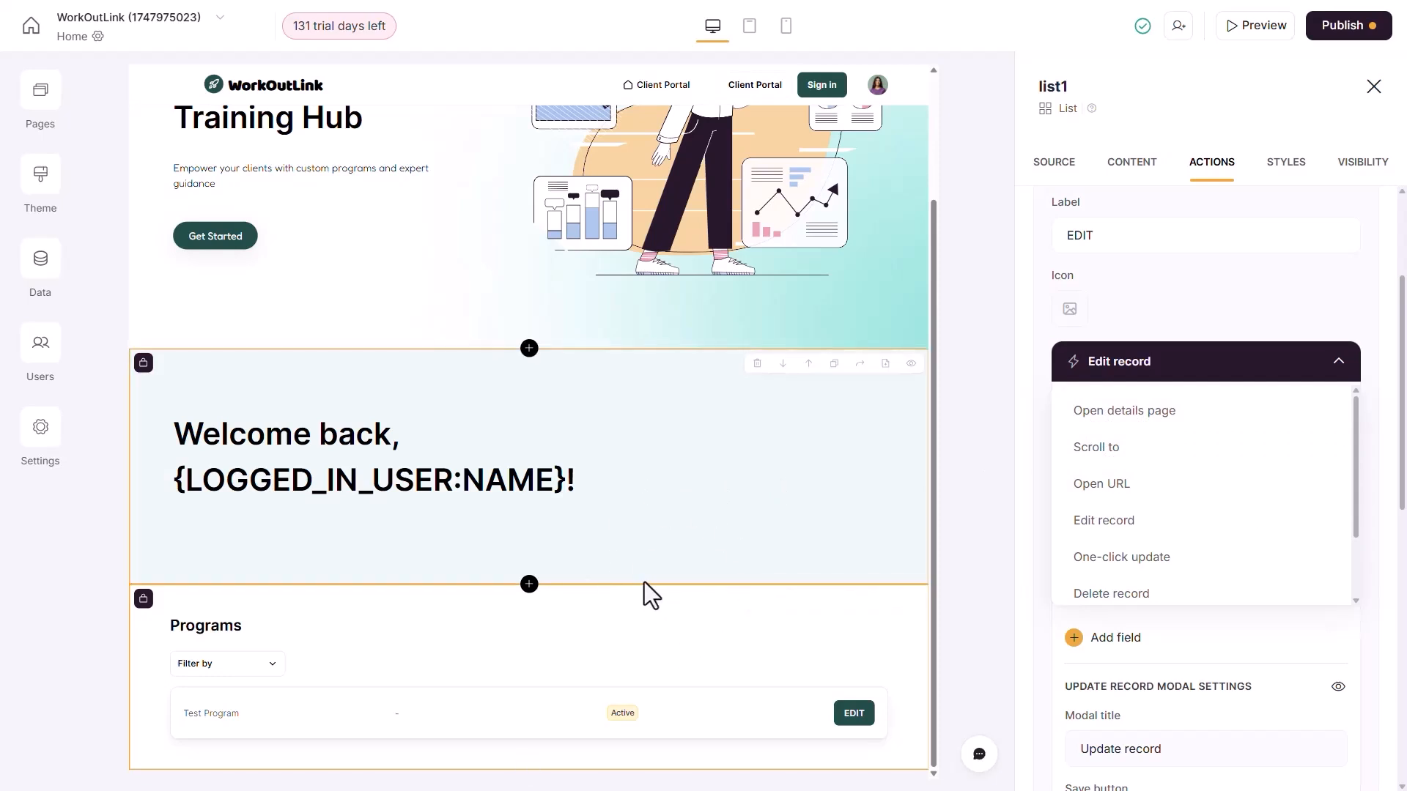
{"action": "left_click", "coordinate": [1053, 95]}
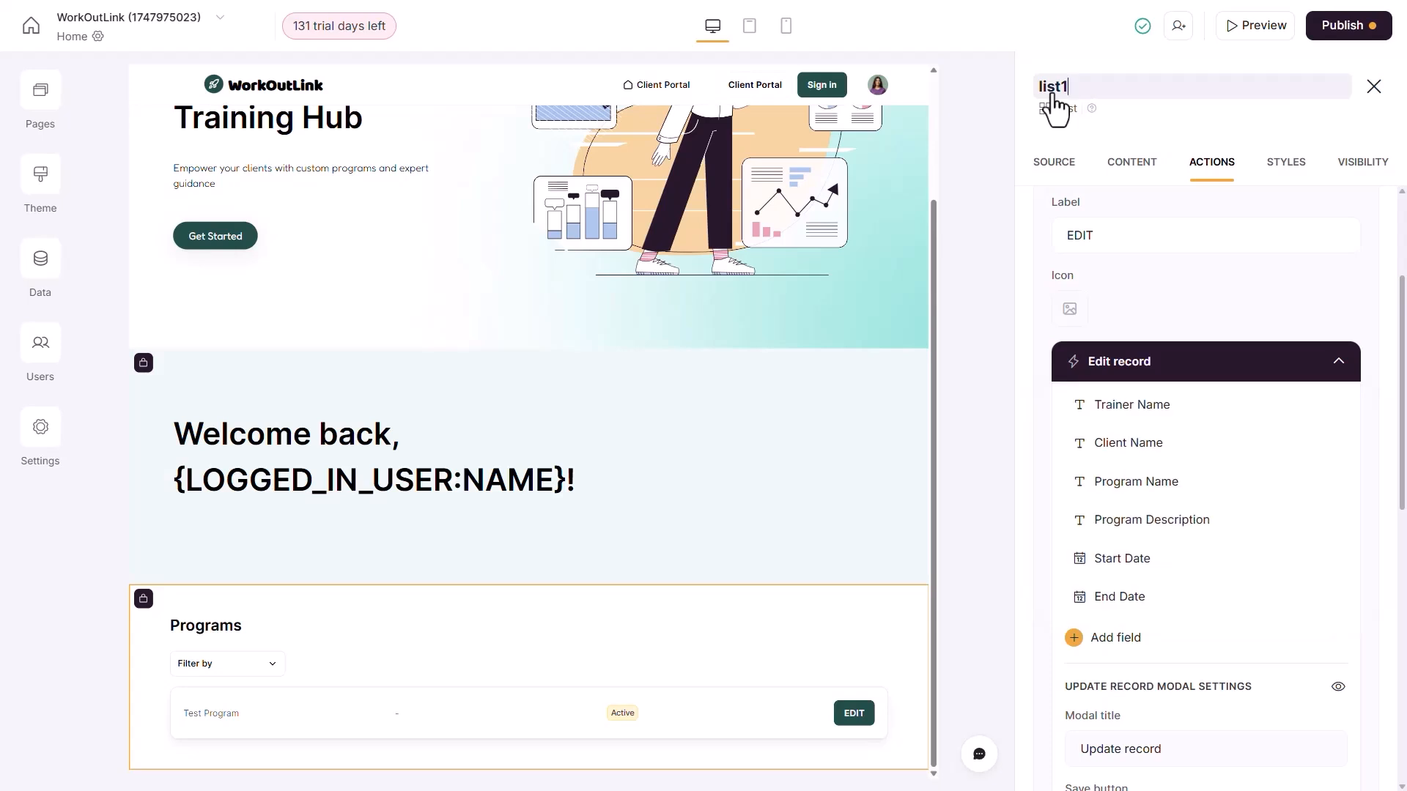
{"action": "left_click", "coordinate": [1202, 367]}
{"action": "left_click", "coordinate": [1202, 367]}
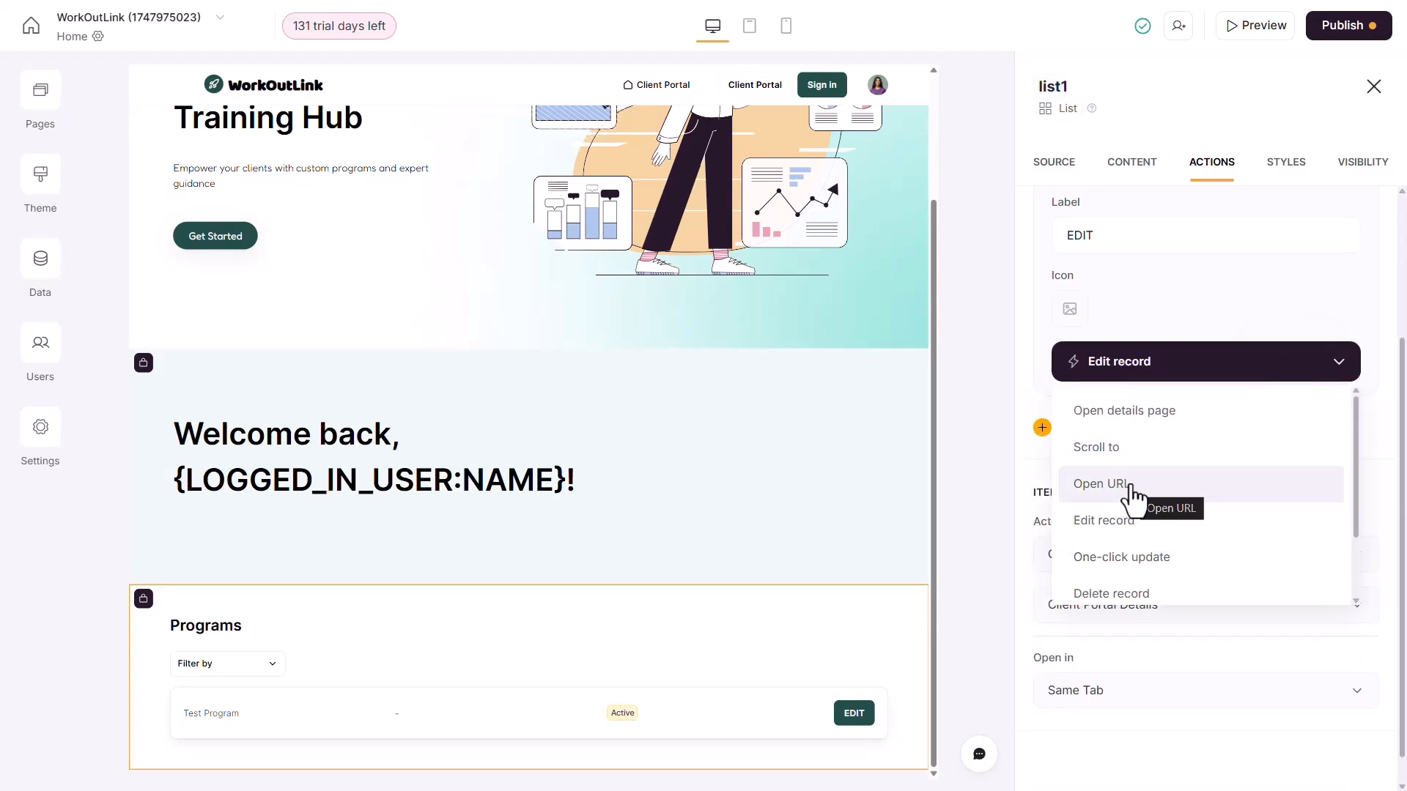
{"action": "scroll", "coordinate": [1134, 495], "scroll_direction": "down", "scroll_amount": 2}
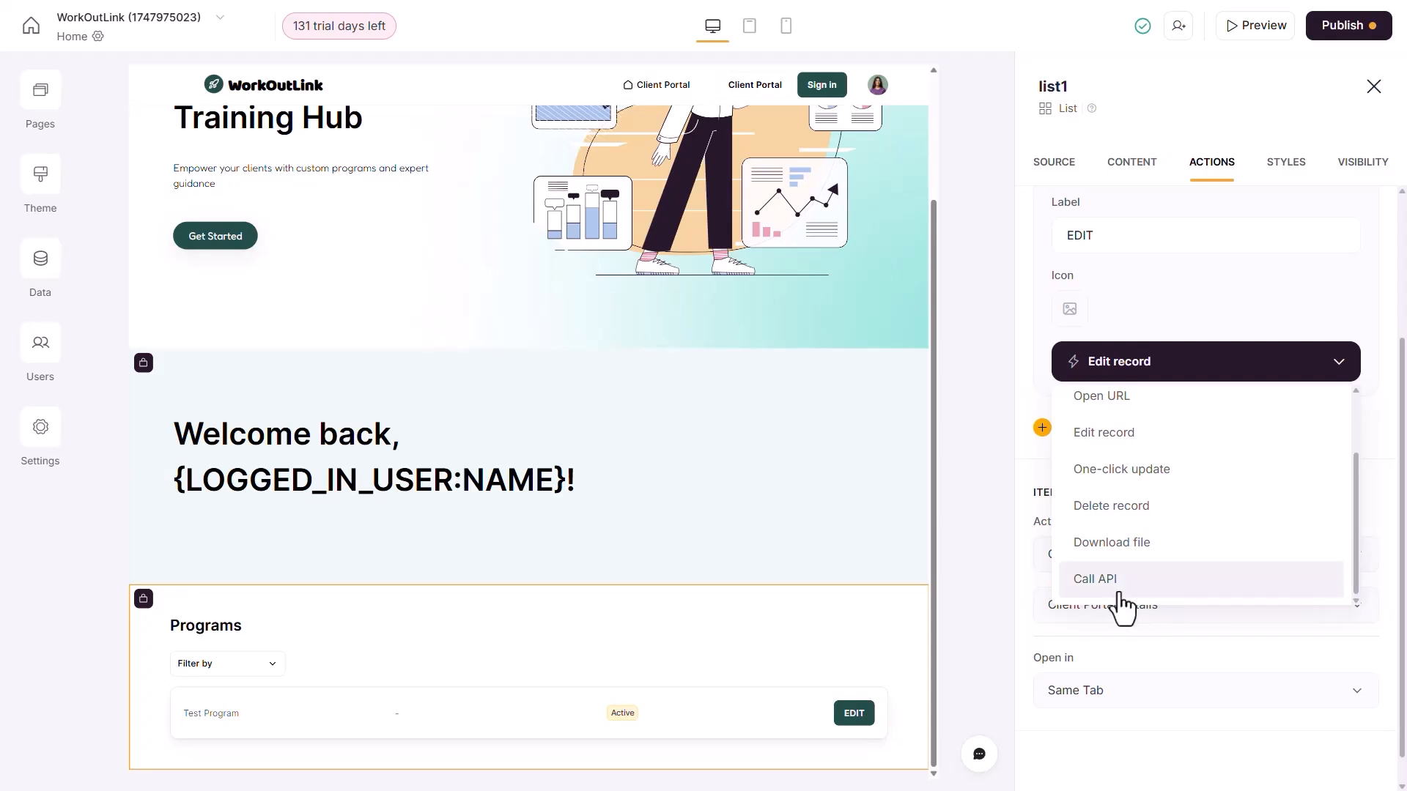
{"action": "scroll", "coordinate": [1118, 586], "scroll_direction": "up", "scroll_amount": 3}
{"action": "scroll", "coordinate": [1126, 582], "scroll_direction": "down", "scroll_amount": 2}
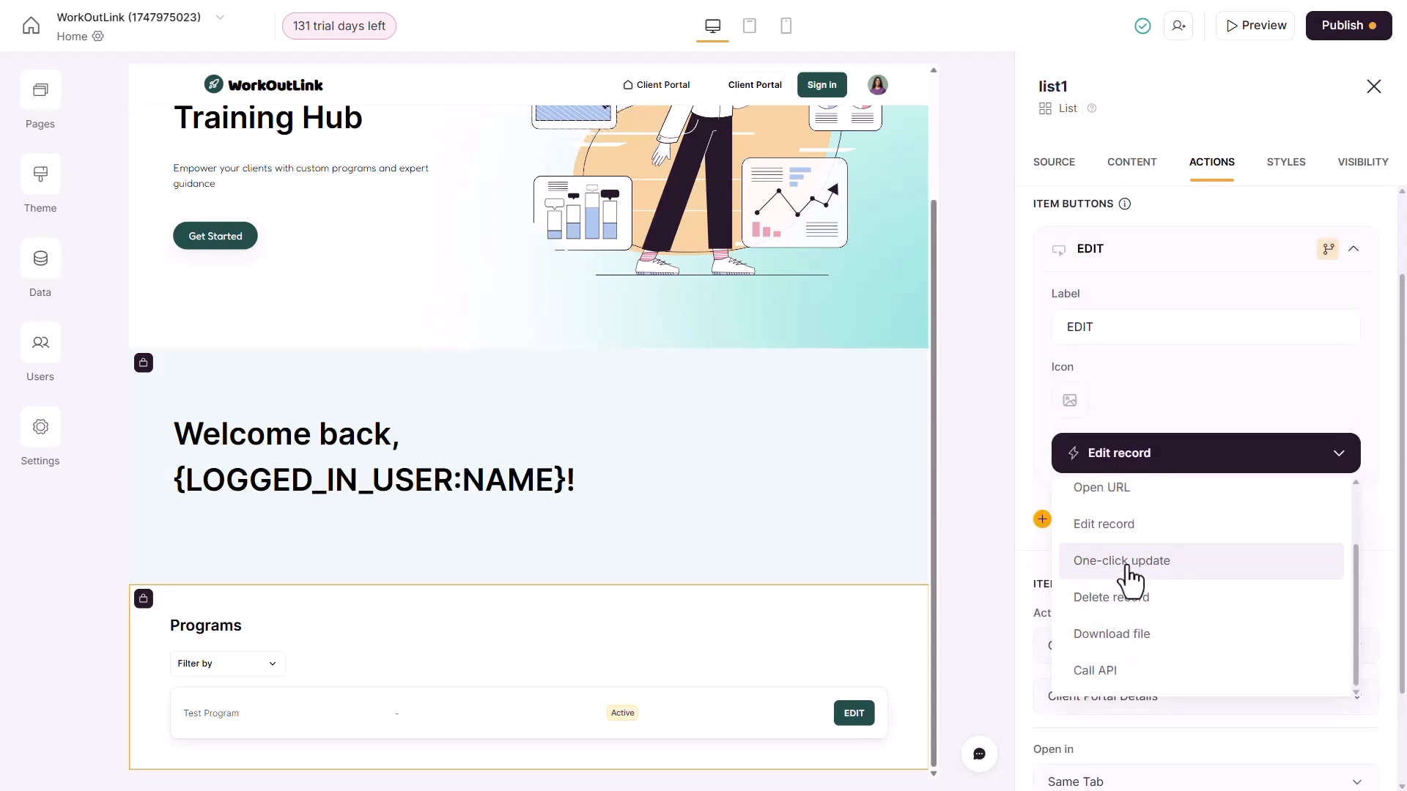
- Change the Programs list's item button to a one-click update that replaces the Status value with the custom value Completed
{"action": "left_click", "coordinate": [1171, 562]}
{"action": "scroll", "coordinate": [1170, 555], "scroll_direction": "down", "scroll_amount": 2}
{"action": "left_click", "coordinate": [1128, 410]}
{"action": "scroll", "coordinate": [1130, 483], "scroll_direction": "down", "scroll_amount": 1}
{"action": "left_click", "coordinate": [1132, 579]}
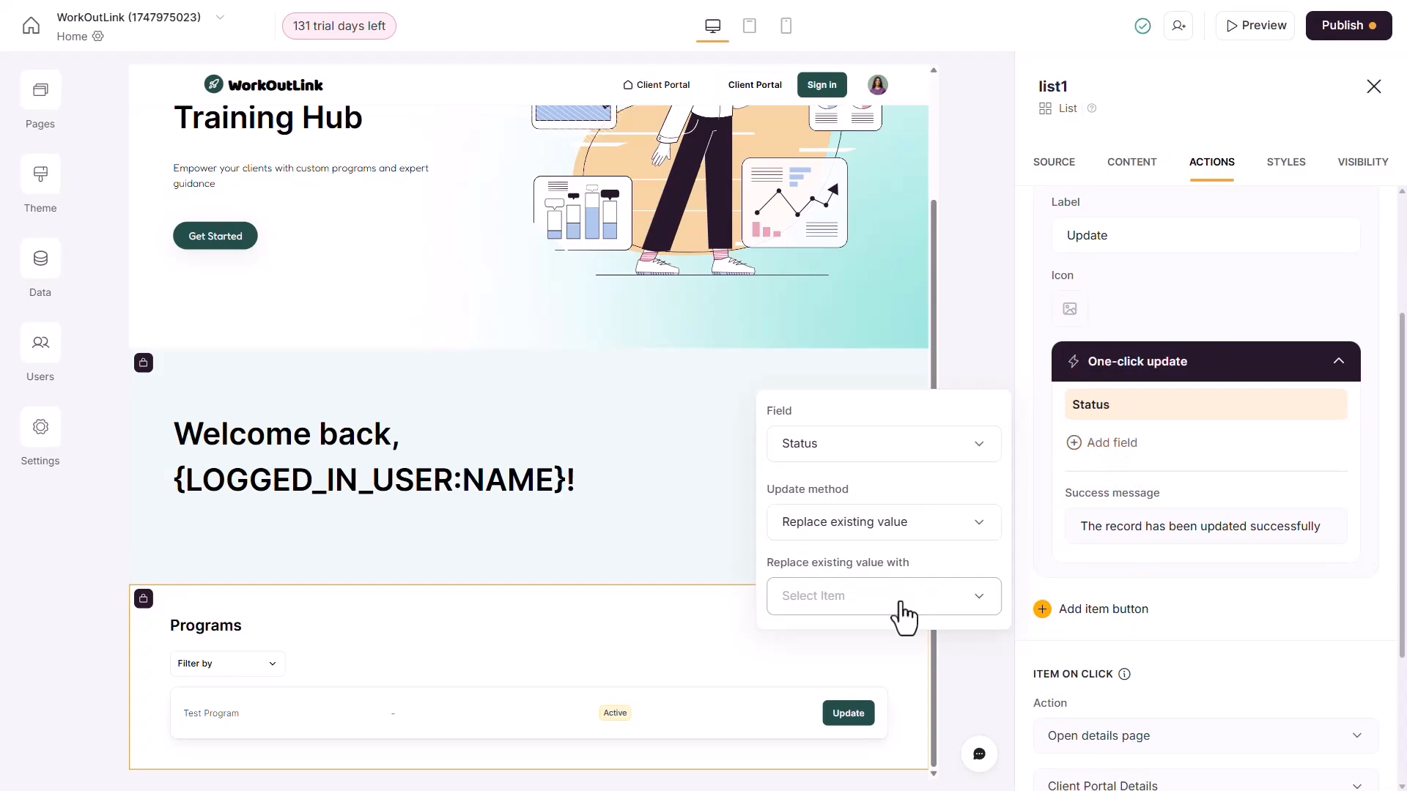
{"action": "left_click", "coordinate": [903, 608]}
{"action": "left_click", "coordinate": [843, 540]}
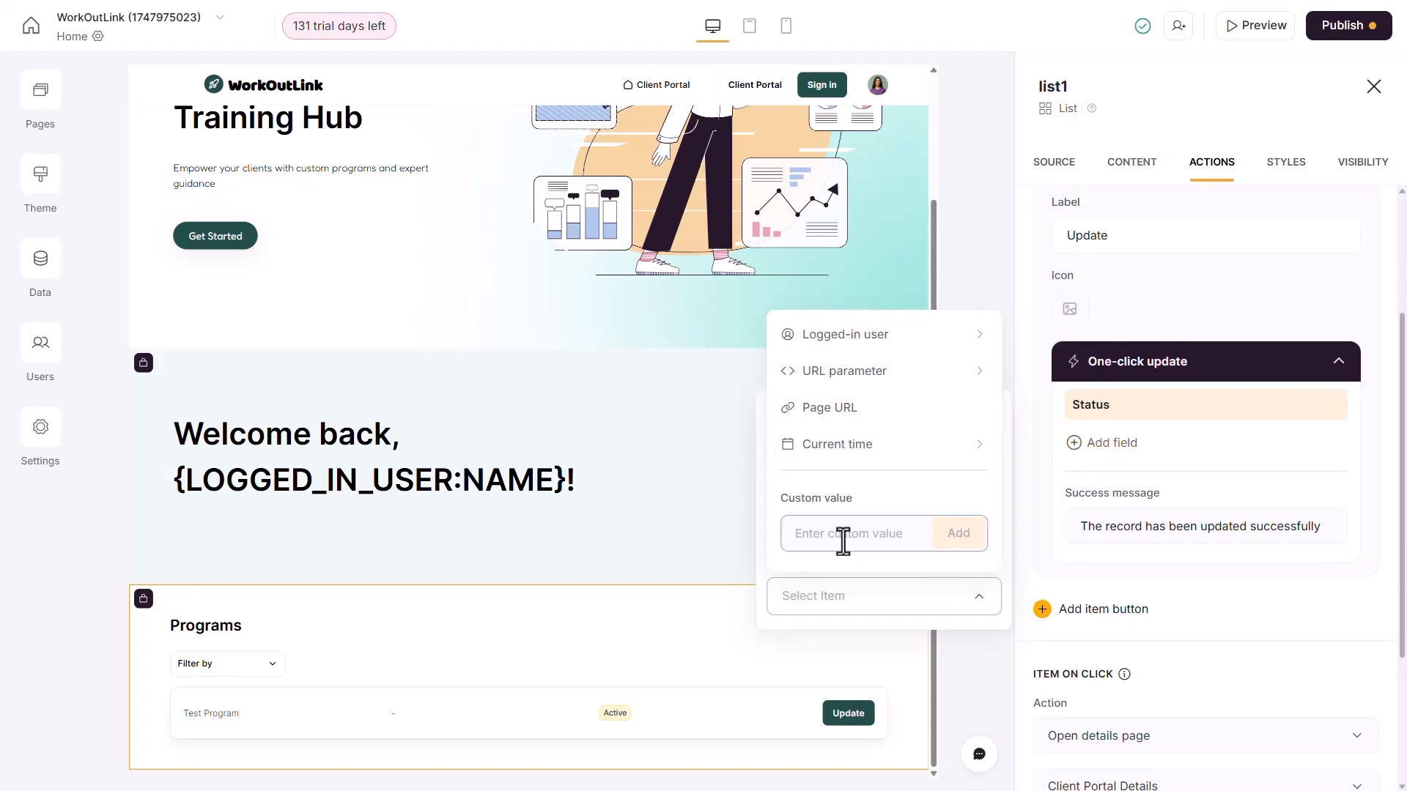
{"action": "type", "text": "Completed"}
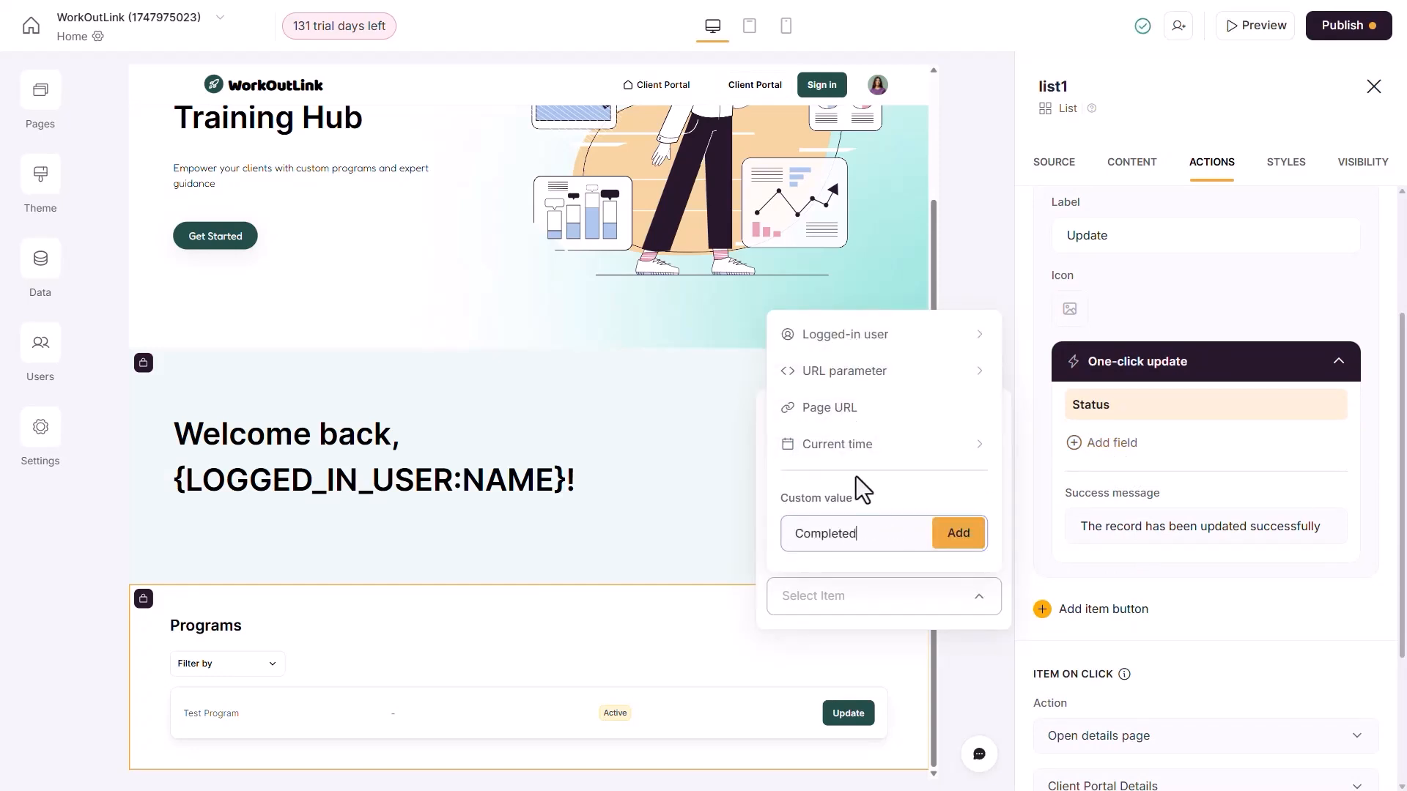
{"action": "left_click", "coordinate": [958, 535]}
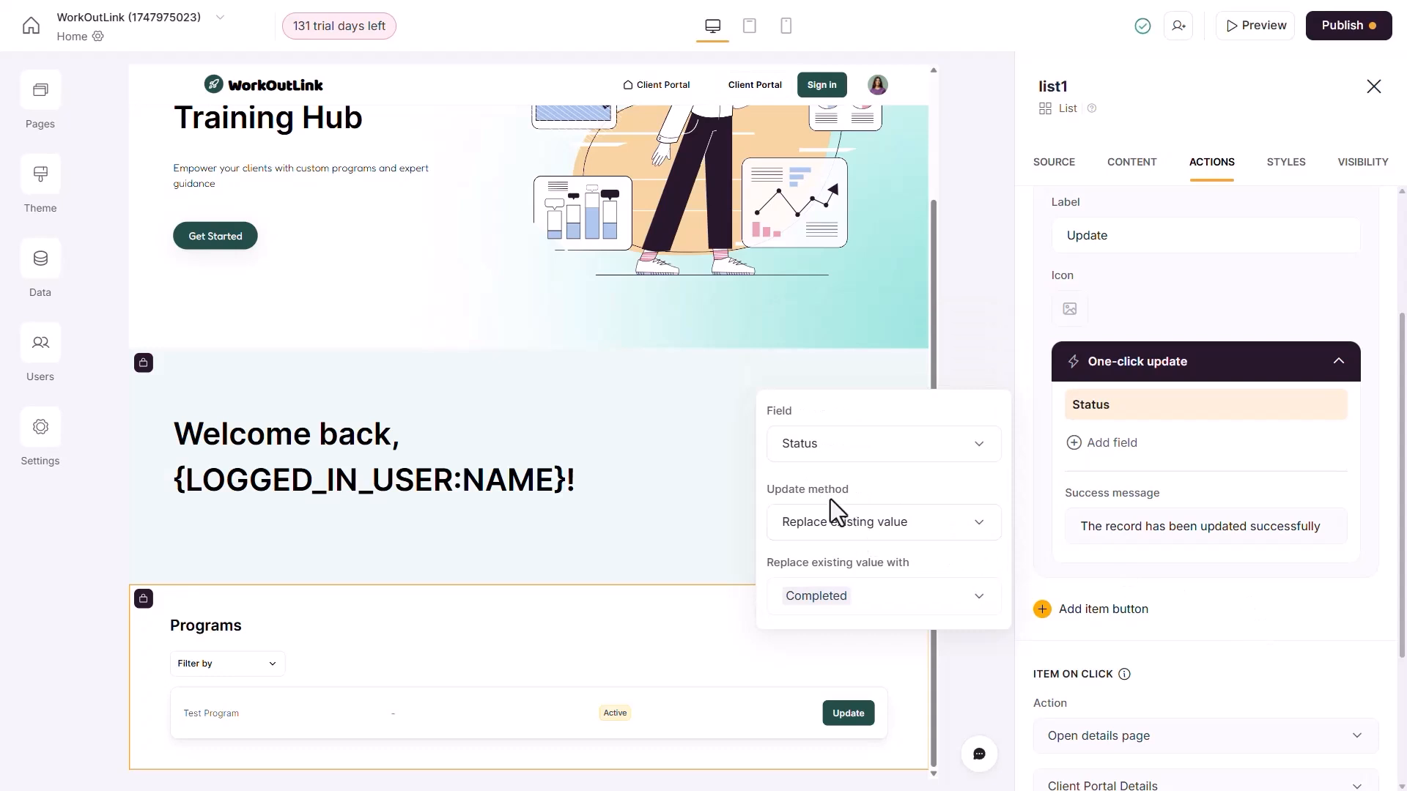
- Set the one-click update's success message to "Program marked as complete"
{"action": "left_click", "coordinate": [1201, 526]}
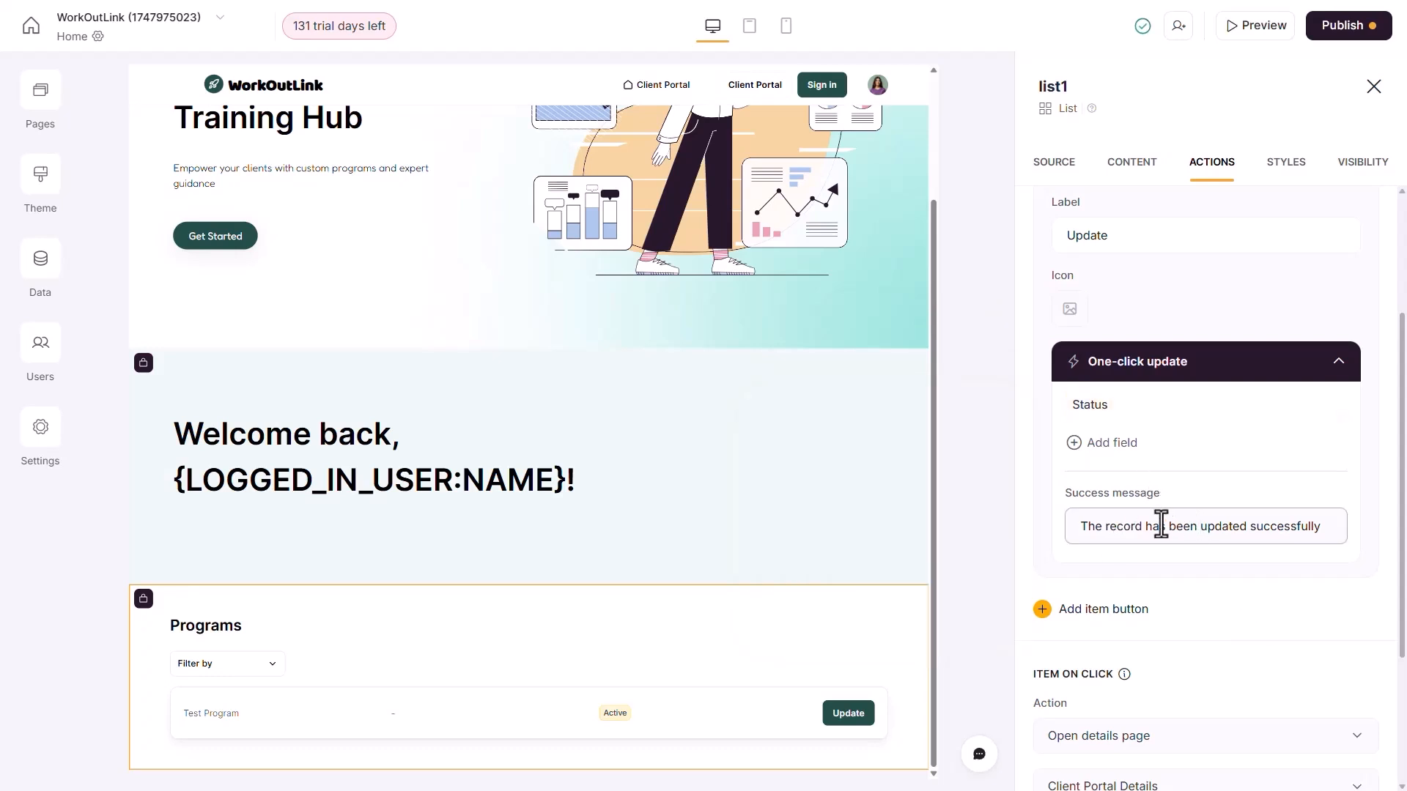
{"action": "triple_click", "coordinate": [1103, 537]}
{"action": "type", "text": "Program ma"}
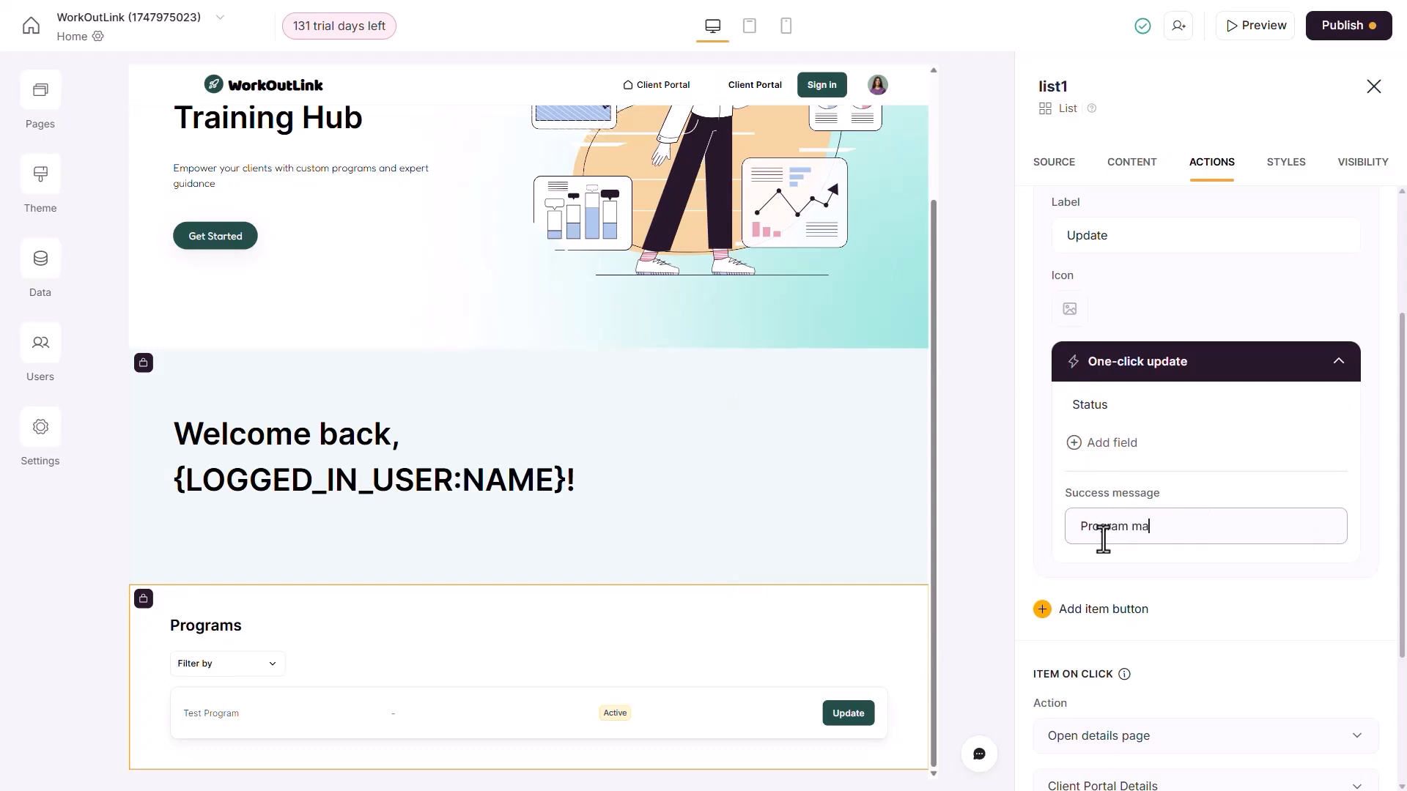
{"action": "type", "text": "rked as complete"}
{"action": "left_click", "coordinate": [1070, 310]}
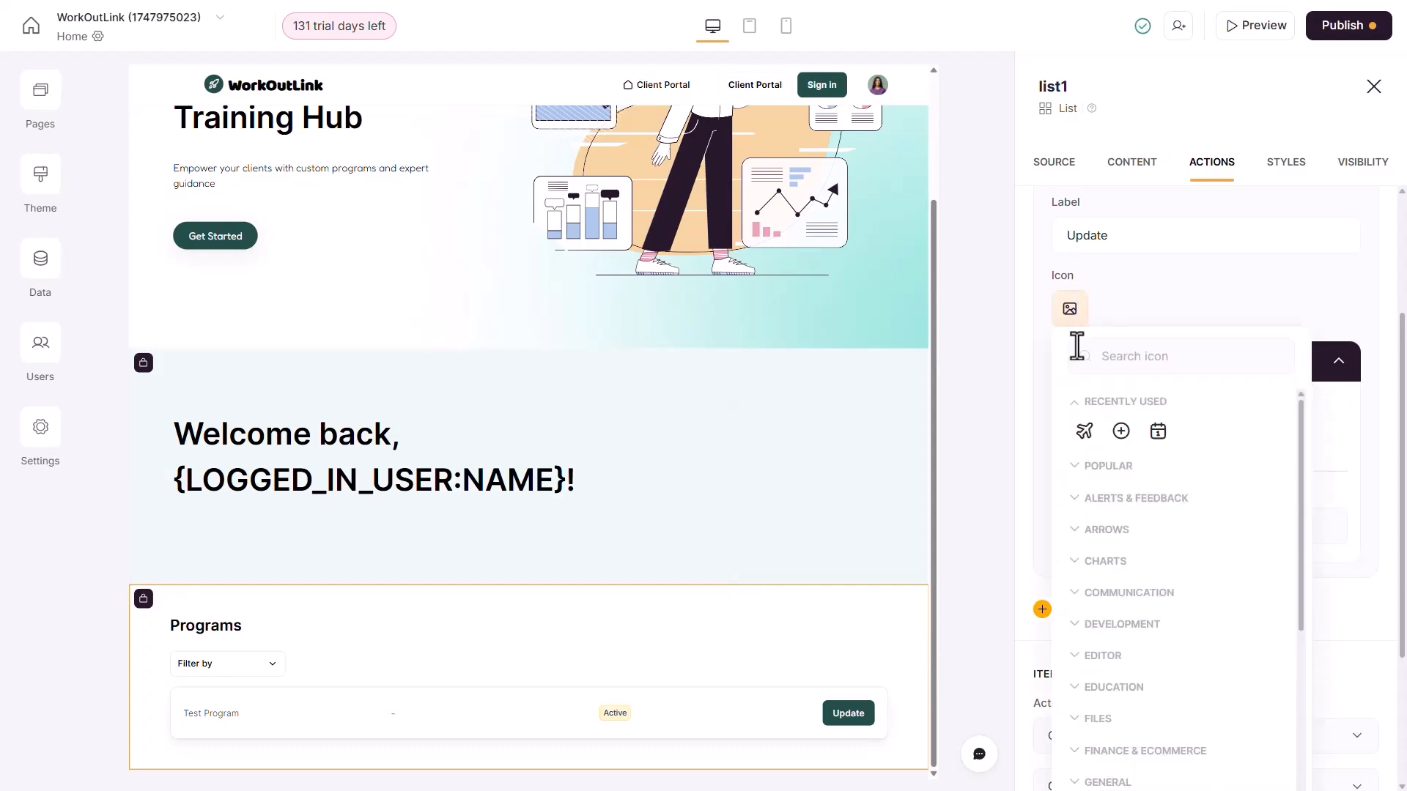
{"action": "left_click", "coordinate": [1138, 323]}
{"action": "scroll", "coordinate": [1143, 482], "scroll_direction": "down", "scroll_amount": 3}
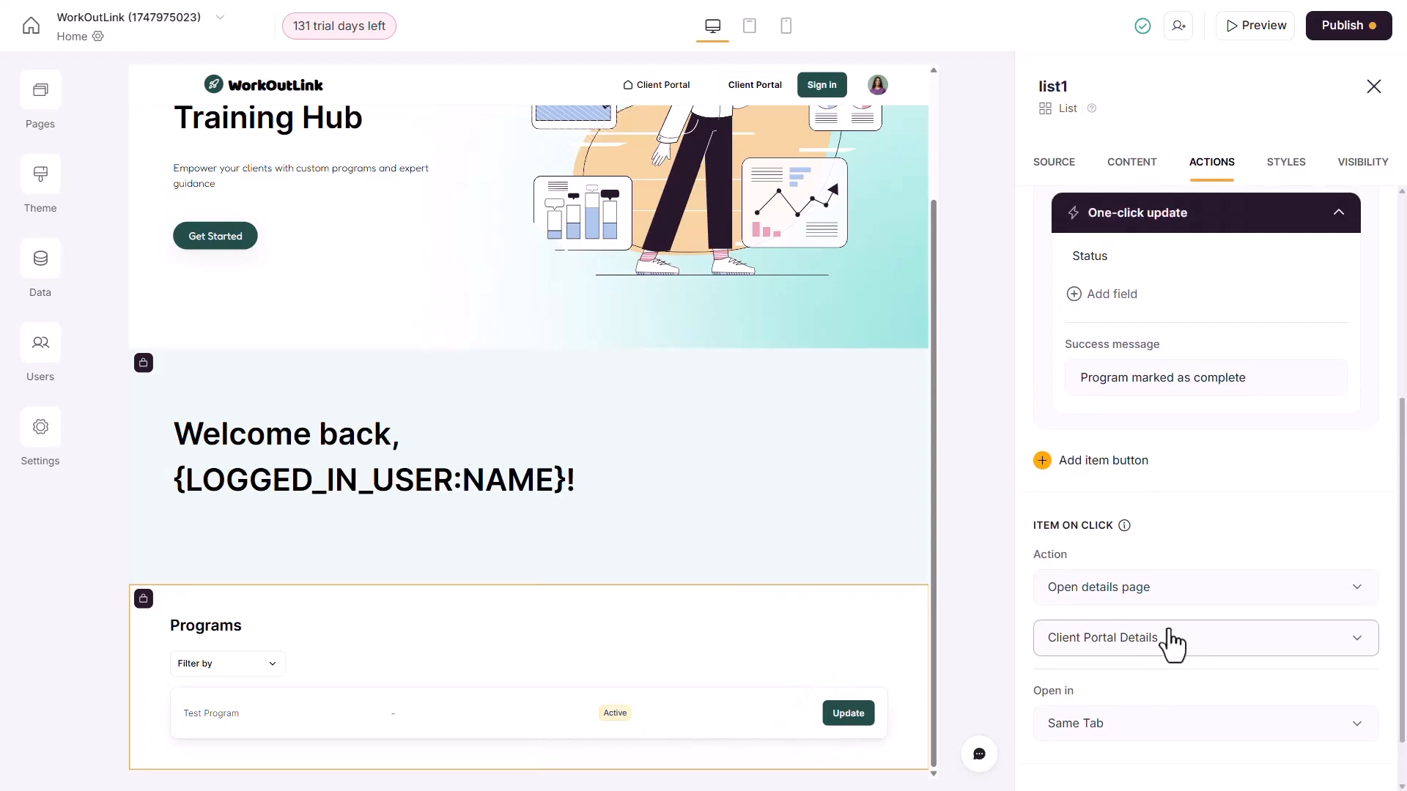
- Rename the one-click update item button to "Mark complete"
{"action": "scroll", "coordinate": [1161, 644], "scroll_direction": "up", "scroll_amount": 3}
{"action": "scroll", "coordinate": [1143, 345], "scroll_direction": "up", "scroll_amount": 2}
{"action": "triple_click", "coordinate": [1124, 325]}
{"action": "type", "text": "Mat"}
{"action": "key", "text": "BackSpace"}
{"action": "type", "text": "rk complete"}
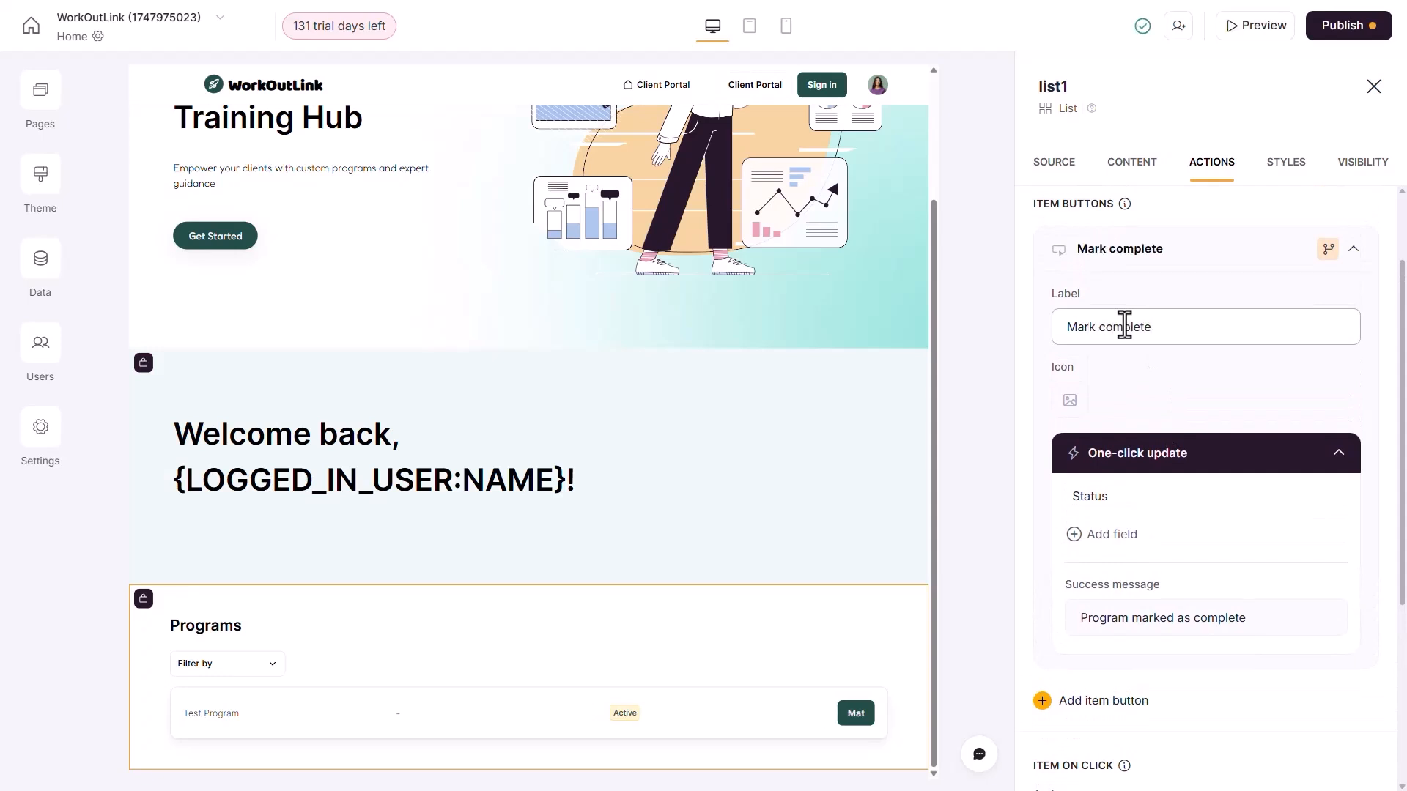
- Review the item-click action options and the details page choices for the Programs list
{"action": "scroll", "coordinate": [1121, 513], "scroll_direction": "down", "scroll_amount": 5}
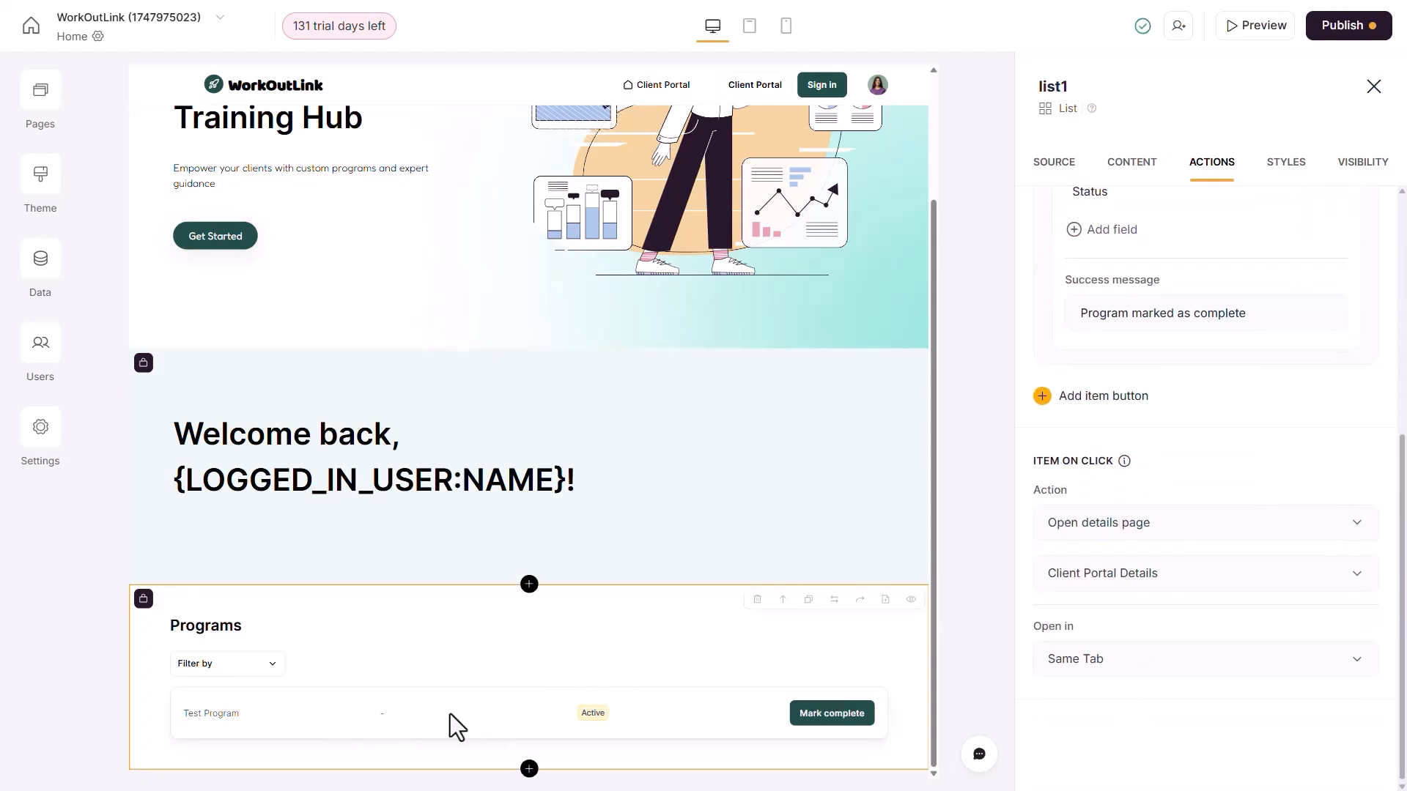
{"action": "left_click", "coordinate": [1180, 525]}
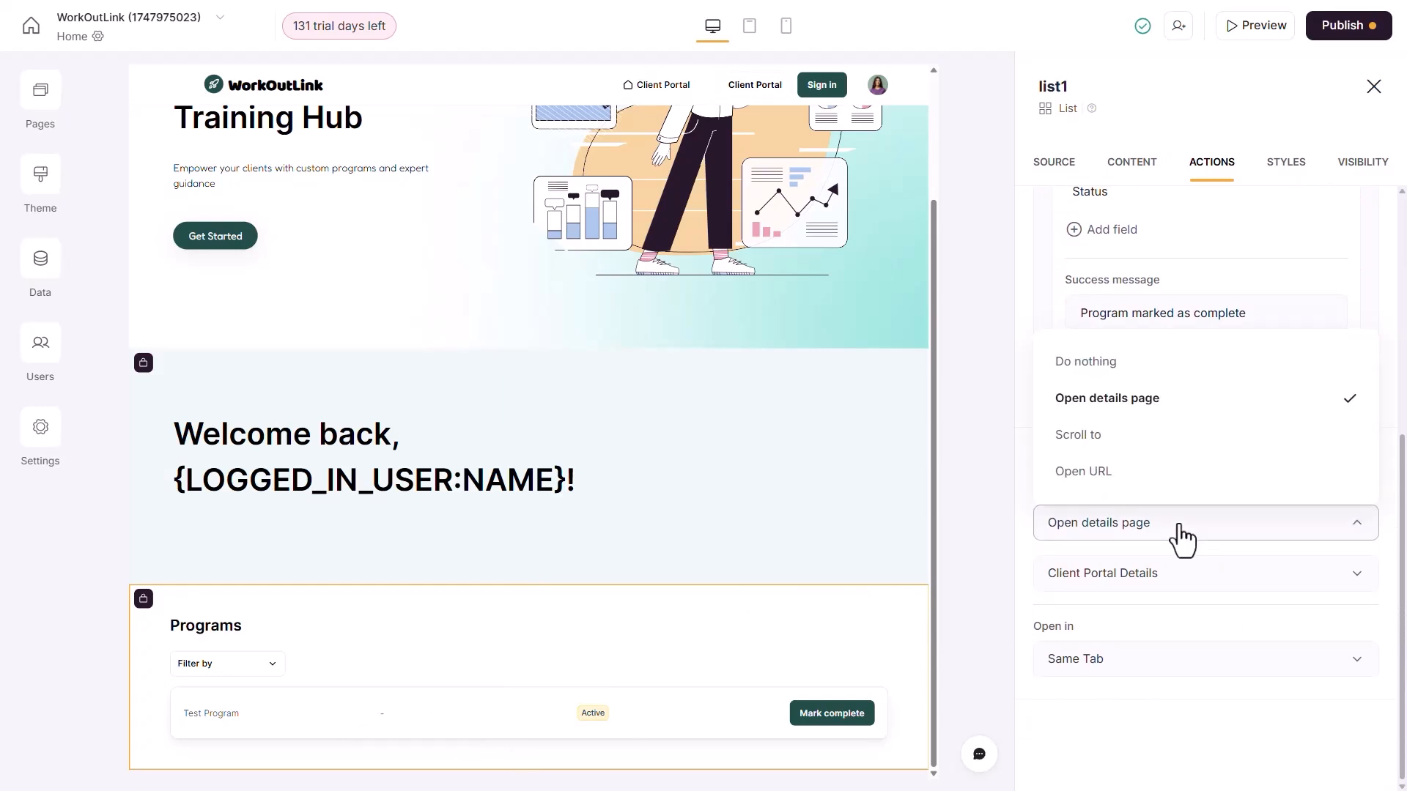
{"action": "left_click", "coordinate": [1132, 614]}
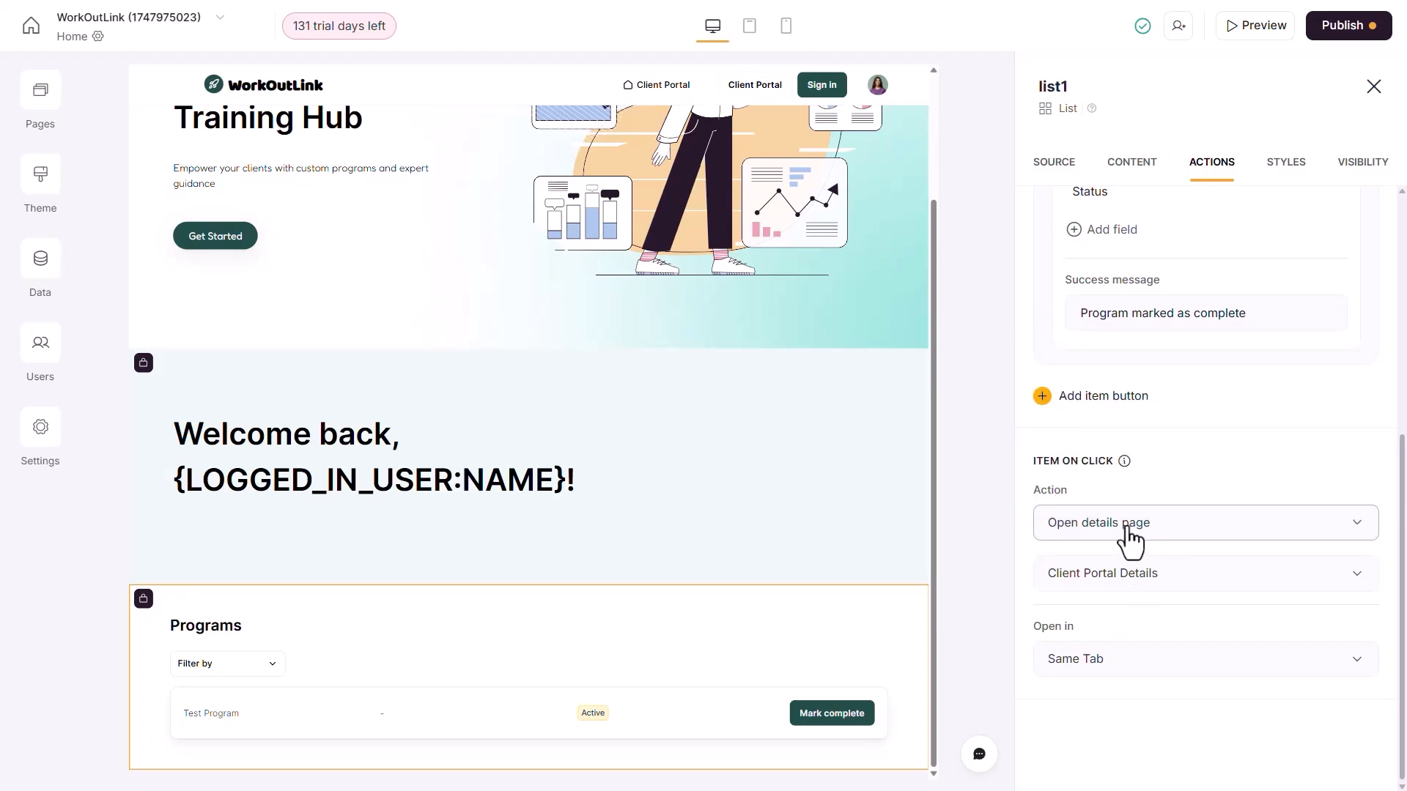
{"action": "left_click", "coordinate": [1132, 575]}
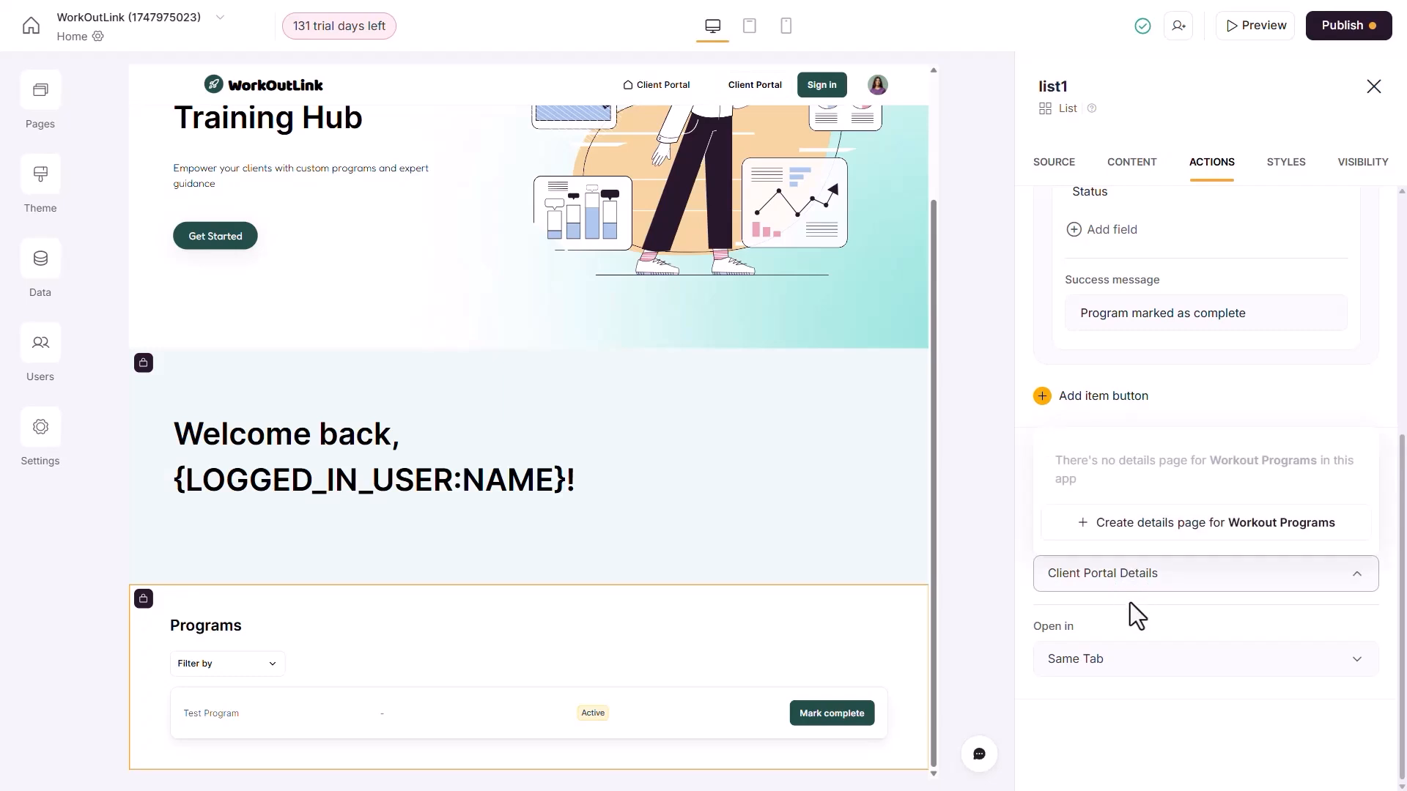
{"action": "left_click", "coordinate": [1132, 602]}
{"action": "left_click", "coordinate": [1135, 584]}
{"action": "left_click", "coordinate": [1134, 597]}
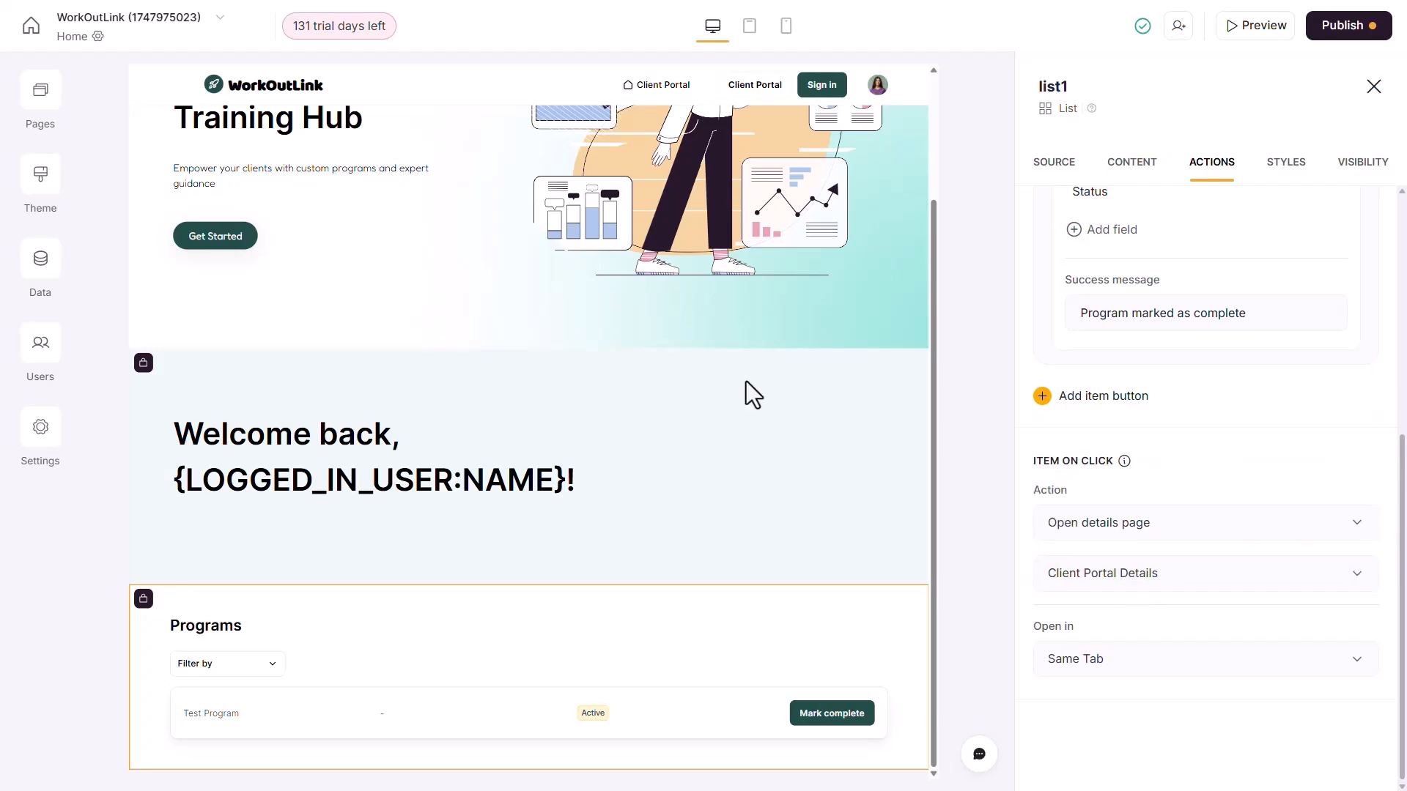
- Open the Client Portal Details page and bring up the settings of its item details block
{"action": "left_click", "coordinate": [34, 107]}
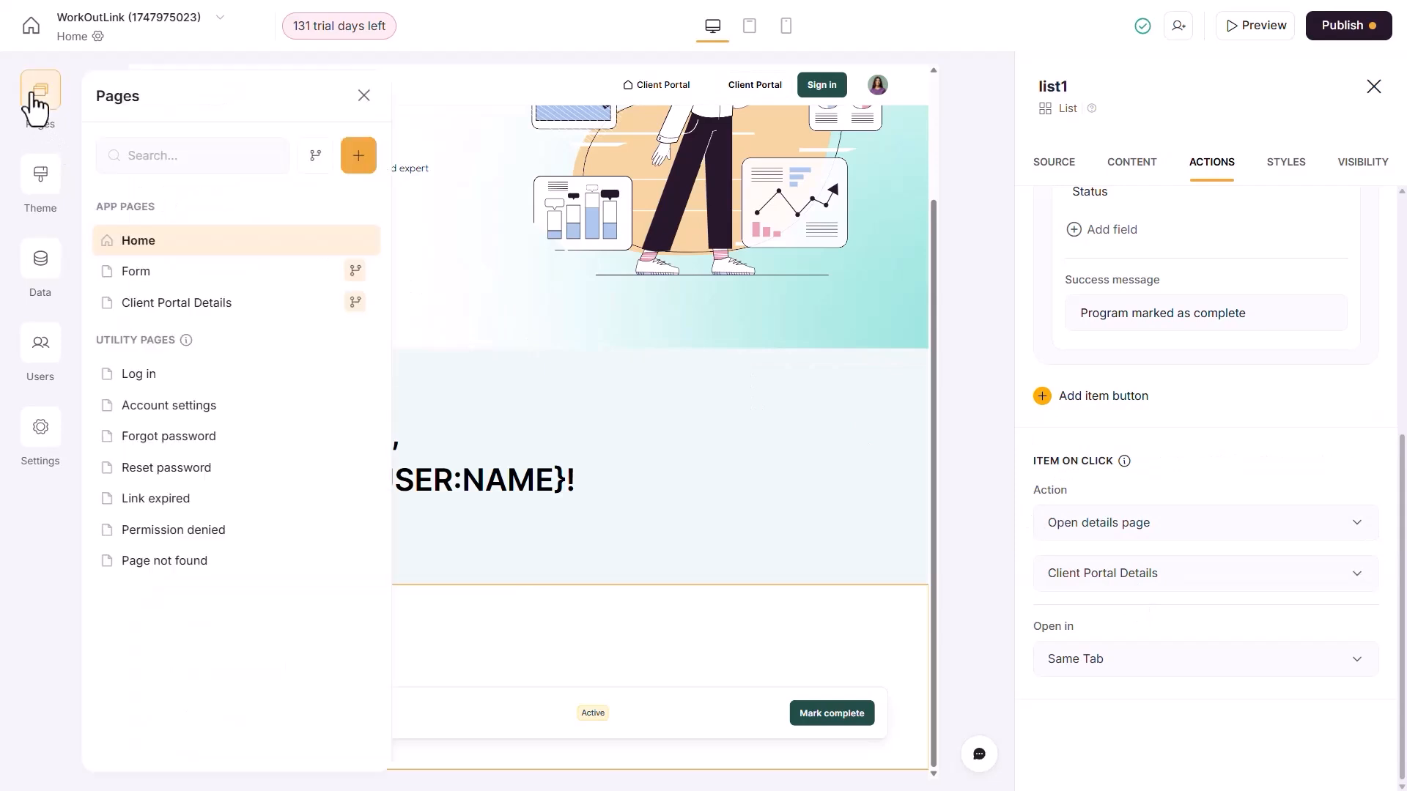
{"action": "left_click", "coordinate": [187, 304]}
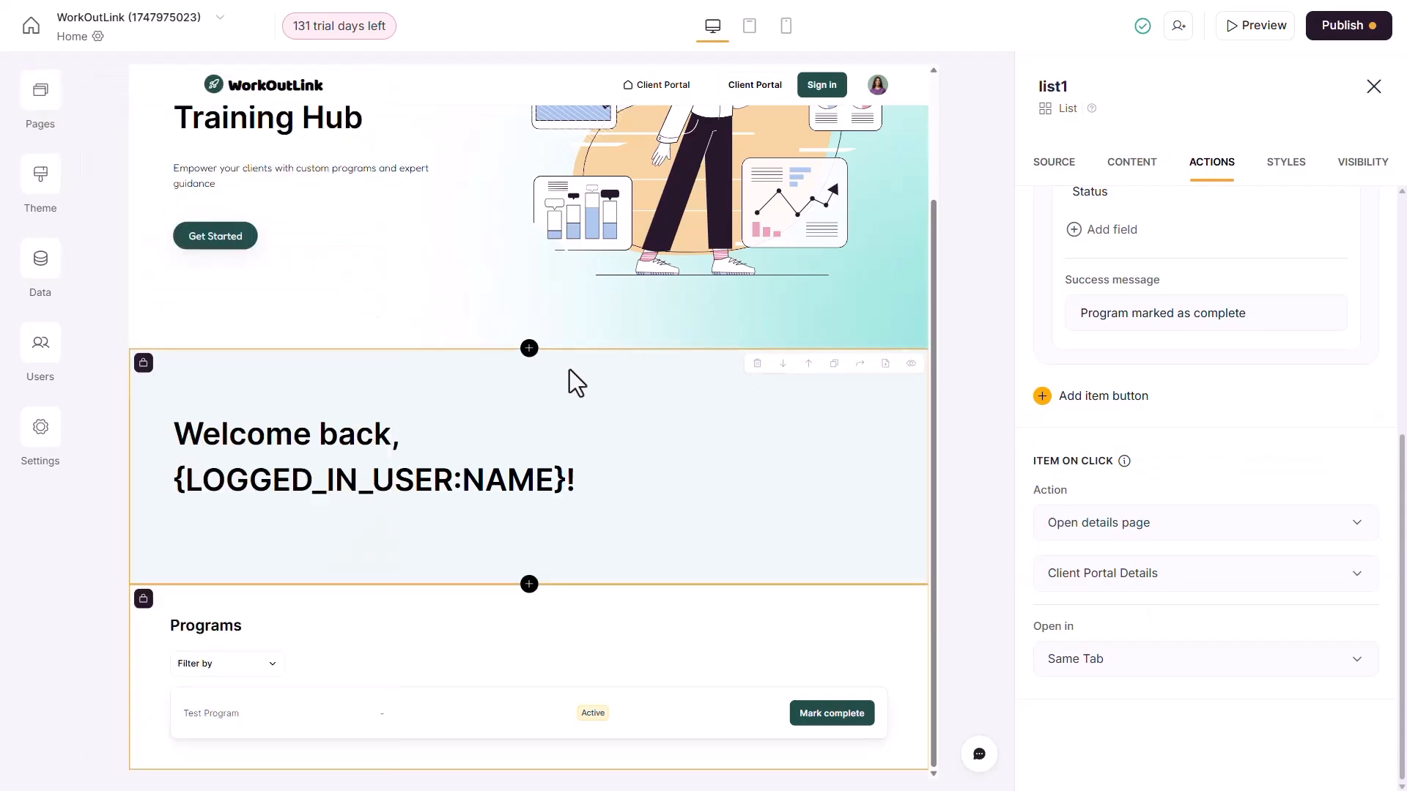
{"action": "left_click", "coordinate": [418, 239]}
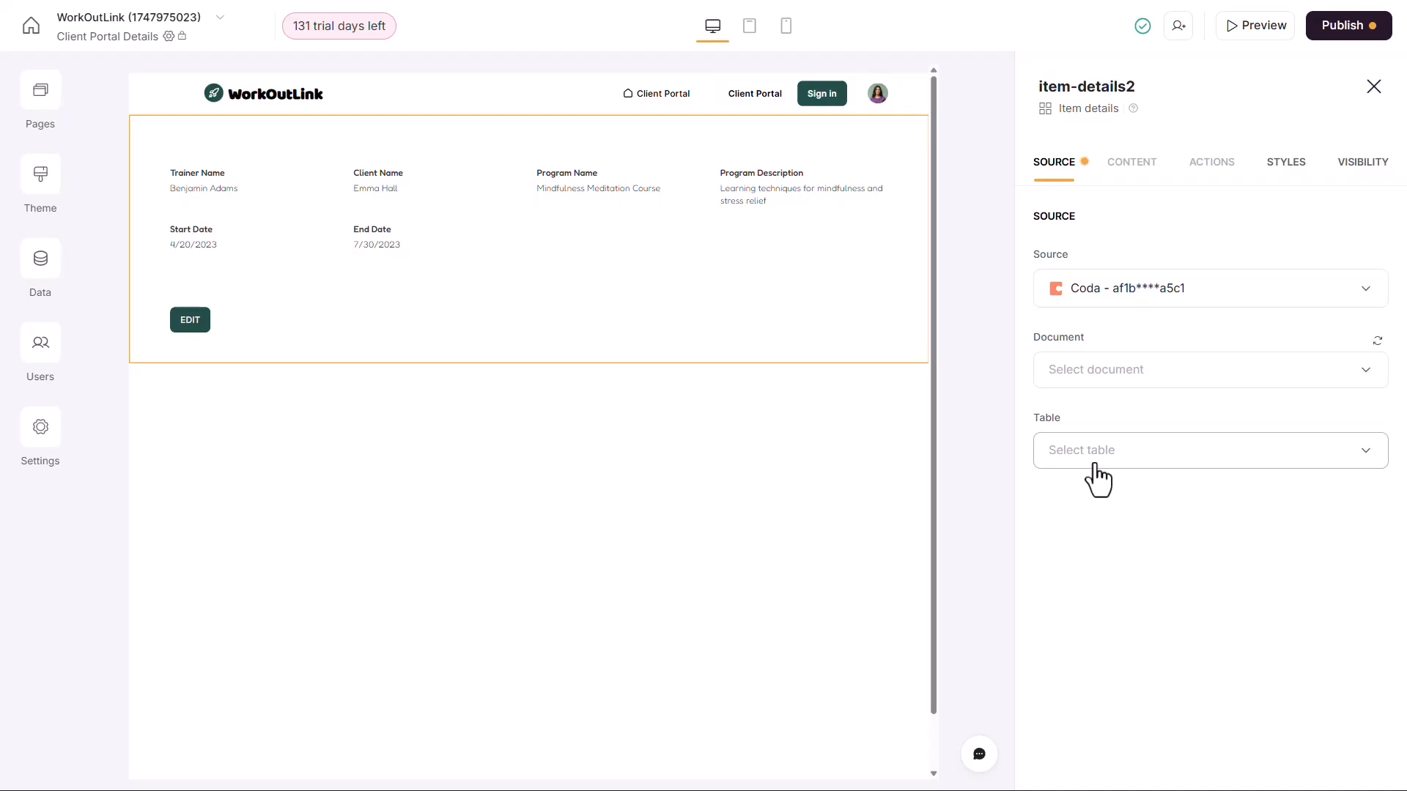
- Change the first field in Section 1 of the item details content to a heading mapped to Program Name
{"action": "left_click", "coordinate": [1131, 163]}
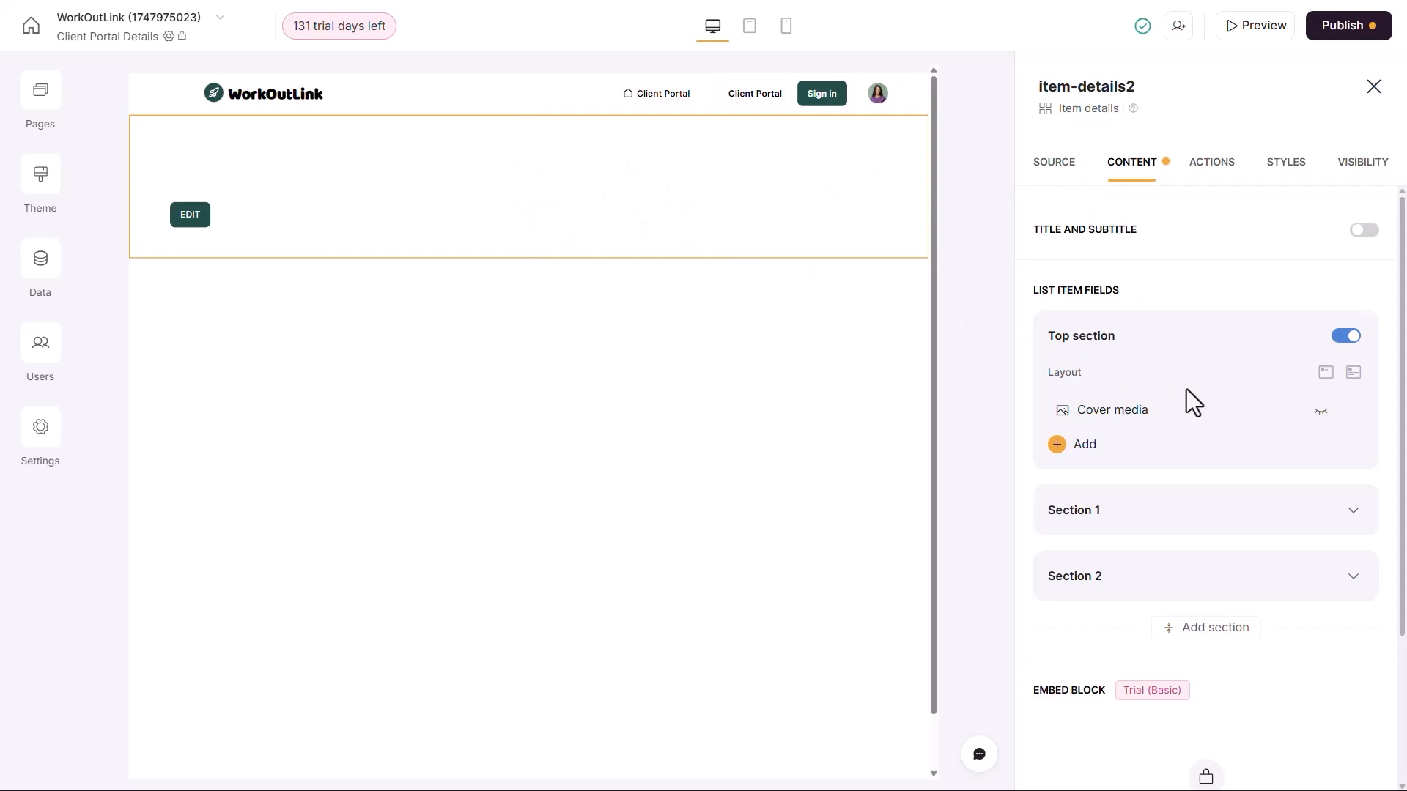
{"action": "scroll", "coordinate": [1312, 322], "scroll_direction": "down", "scroll_amount": 1}
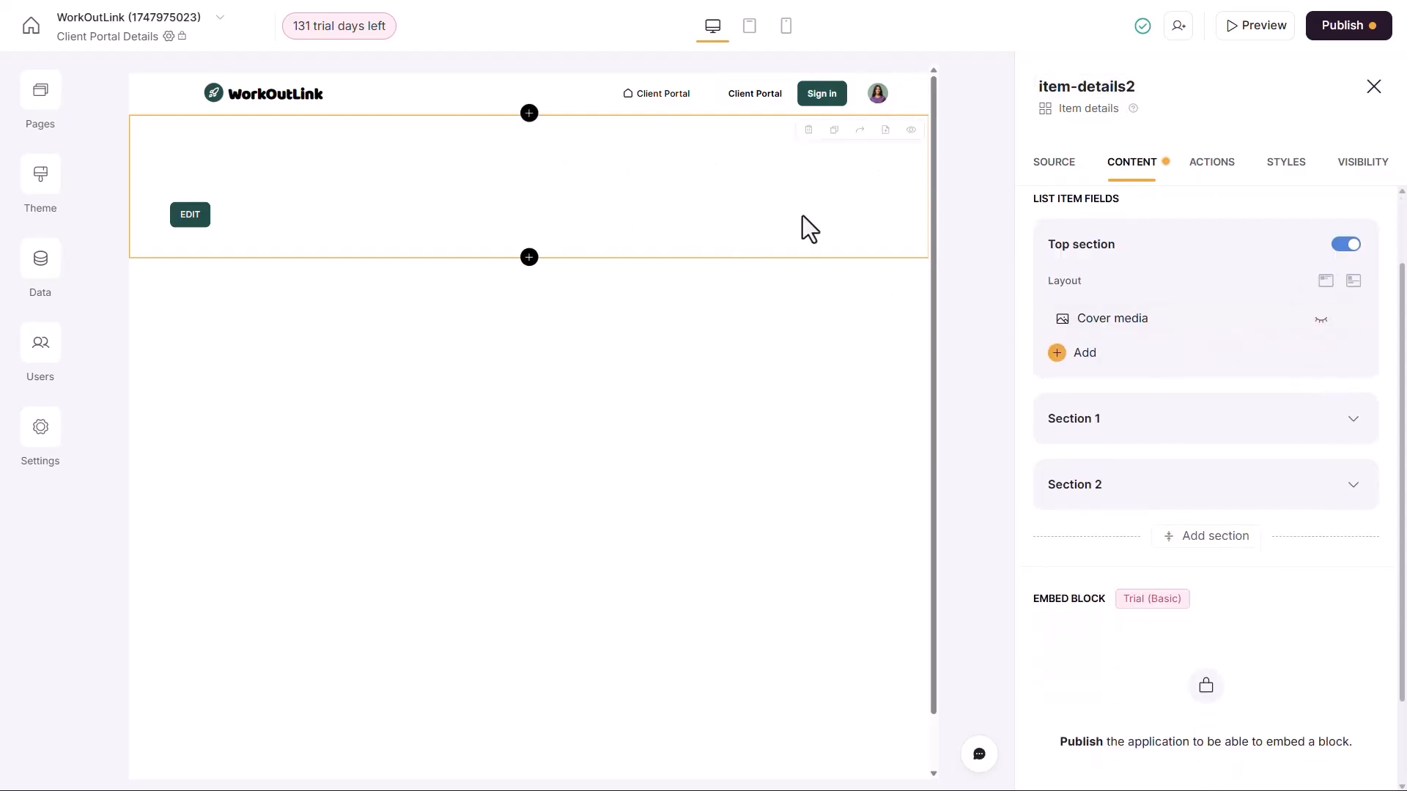
{"action": "left_click", "coordinate": [1123, 425]}
{"action": "left_click", "coordinate": [1172, 401]}
{"action": "left_click", "coordinate": [813, 412]}
{"action": "left_click", "coordinate": [835, 606]}
- Change the second field of Section 1 to rich text mapped to Notes and the third to a tag mapped to Status
{"action": "left_click", "coordinate": [1103, 432]}
{"action": "left_click", "coordinate": [802, 440]}
{"action": "left_click", "coordinate": [826, 567]}
{"action": "left_click", "coordinate": [1084, 464]}
{"action": "left_click", "coordinate": [799, 471]}
{"action": "scroll", "coordinate": [837, 630], "scroll_direction": "down", "scroll_amount": 1}
{"action": "left_click", "coordinate": [837, 632]}
- Remove the Program Description field from Section 1 of the item details block
{"action": "scroll", "coordinate": [1095, 612], "scroll_direction": "down", "scroll_amount": 1}
{"action": "left_click", "coordinate": [1146, 404]}
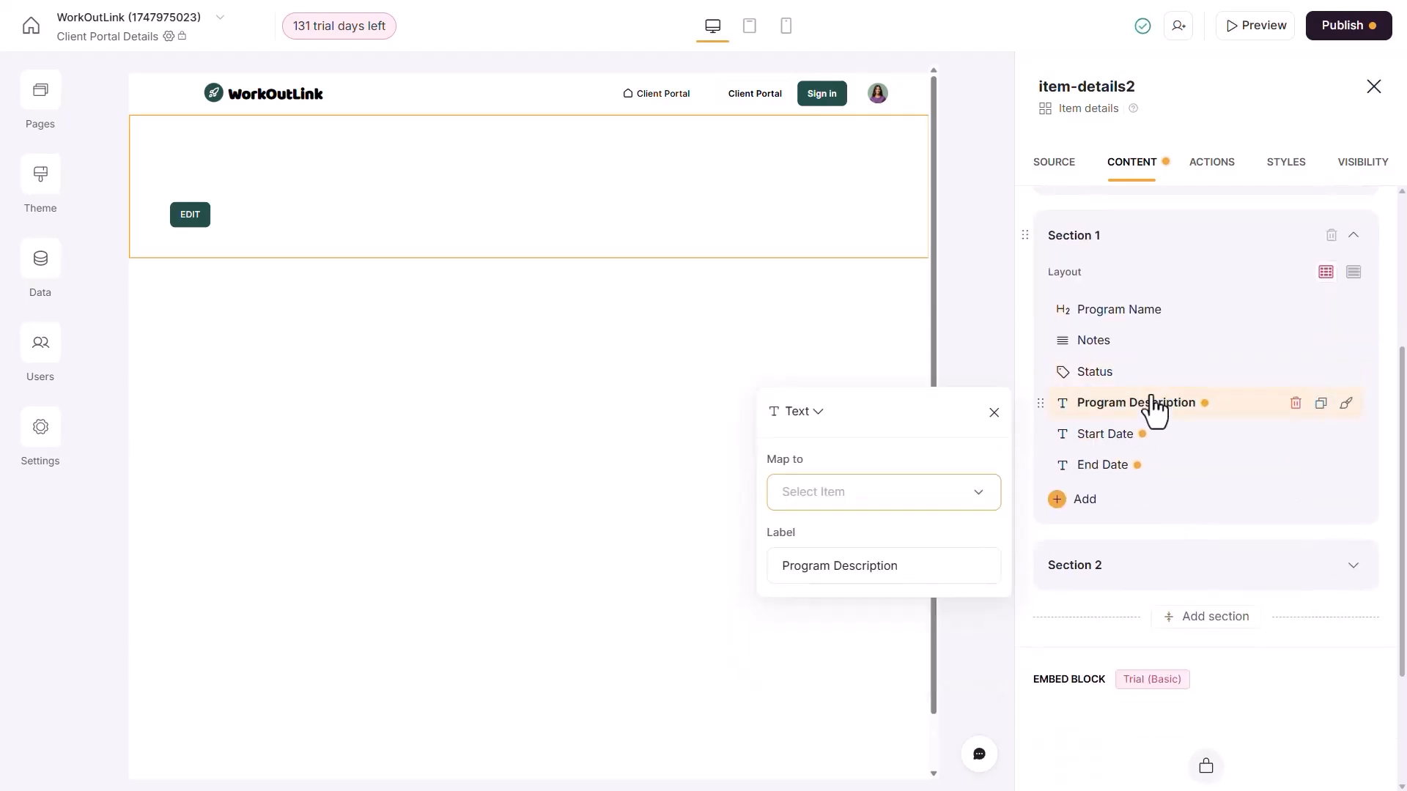
{"action": "left_click", "coordinate": [899, 492]}
{"action": "scroll", "coordinate": [901, 667], "scroll_direction": "down", "scroll_amount": 3}
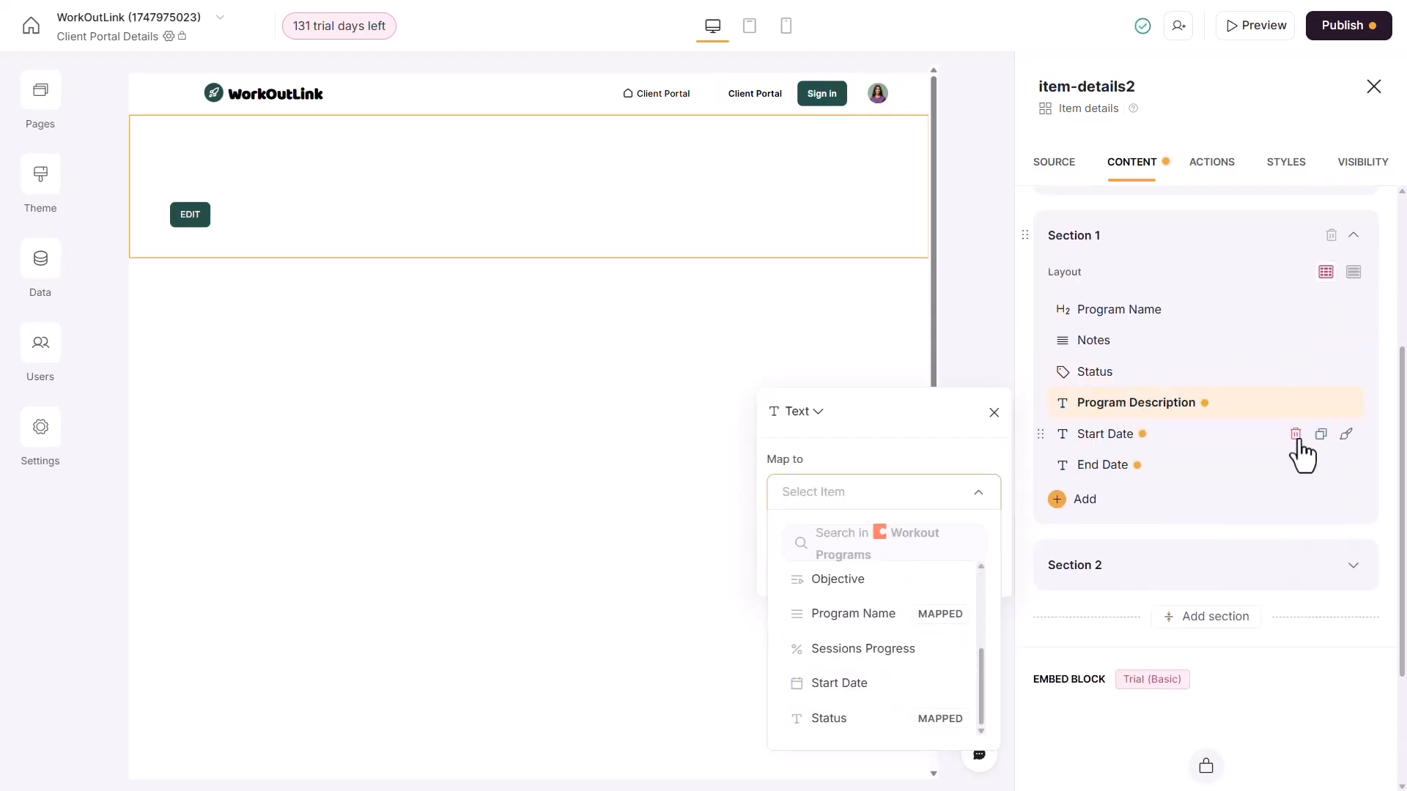
{"action": "left_click", "coordinate": [1296, 403]}
- Make the Start Date field of Section 1 rich text and map it to the Start Date column
{"action": "left_click", "coordinate": [798, 411]}
{"action": "left_click", "coordinate": [842, 552]}
{"action": "left_click", "coordinate": [857, 498]}
{"action": "left_click", "coordinate": [838, 712]}
- Map the End Date field of Section 1 to the End Date column and change its type to rich text
{"action": "left_click", "coordinate": [1103, 434]}
{"action": "left_click", "coordinate": [838, 529]}
{"action": "scroll", "coordinate": [865, 432], "scroll_direction": "down", "scroll_amount": 2}
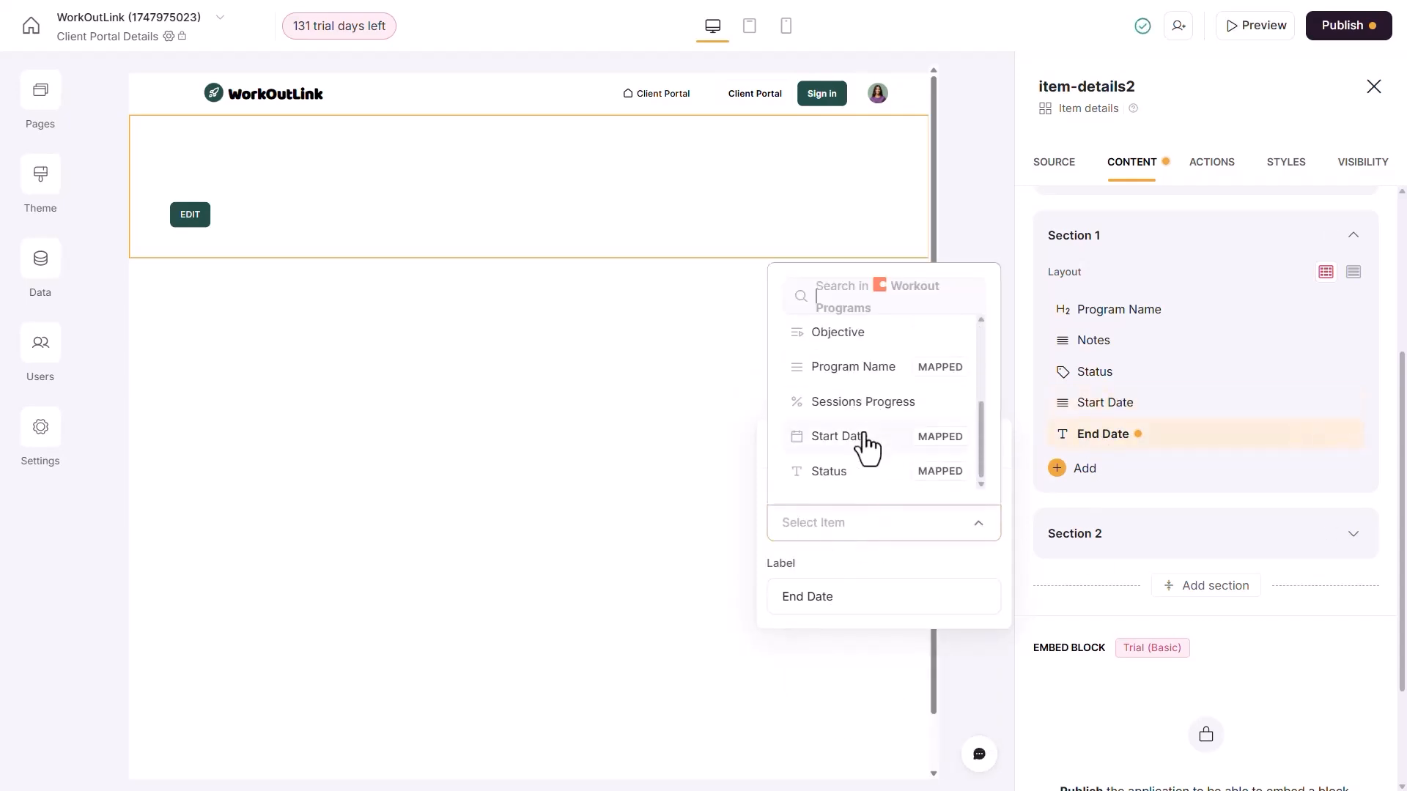
{"action": "left_click", "coordinate": [871, 362]}
{"action": "left_click", "coordinate": [816, 442]}
{"action": "left_click", "coordinate": [814, 557]}
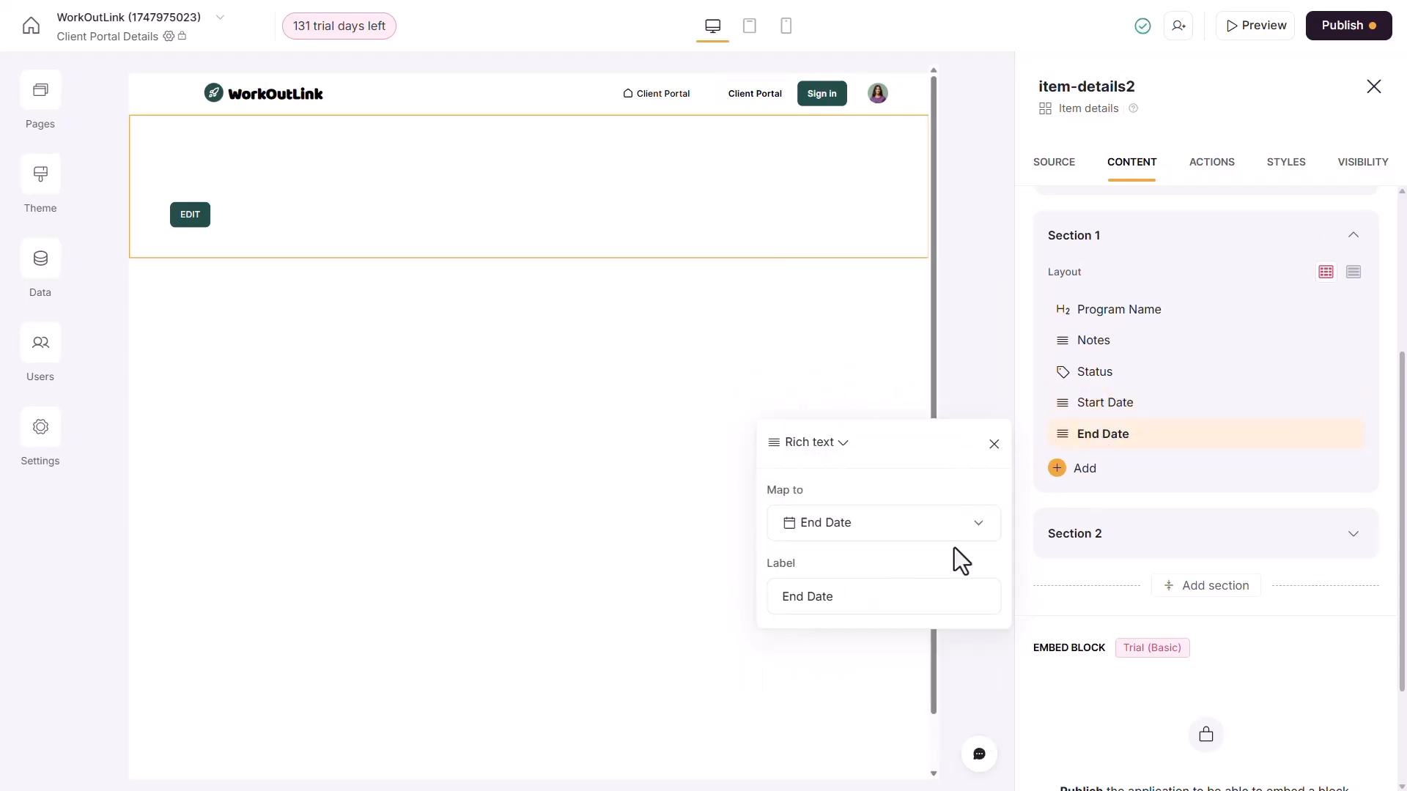
{"action": "scroll", "coordinate": [1024, 428], "scroll_direction": "up", "scroll_amount": 1}
{"action": "left_click", "coordinate": [1135, 617]}
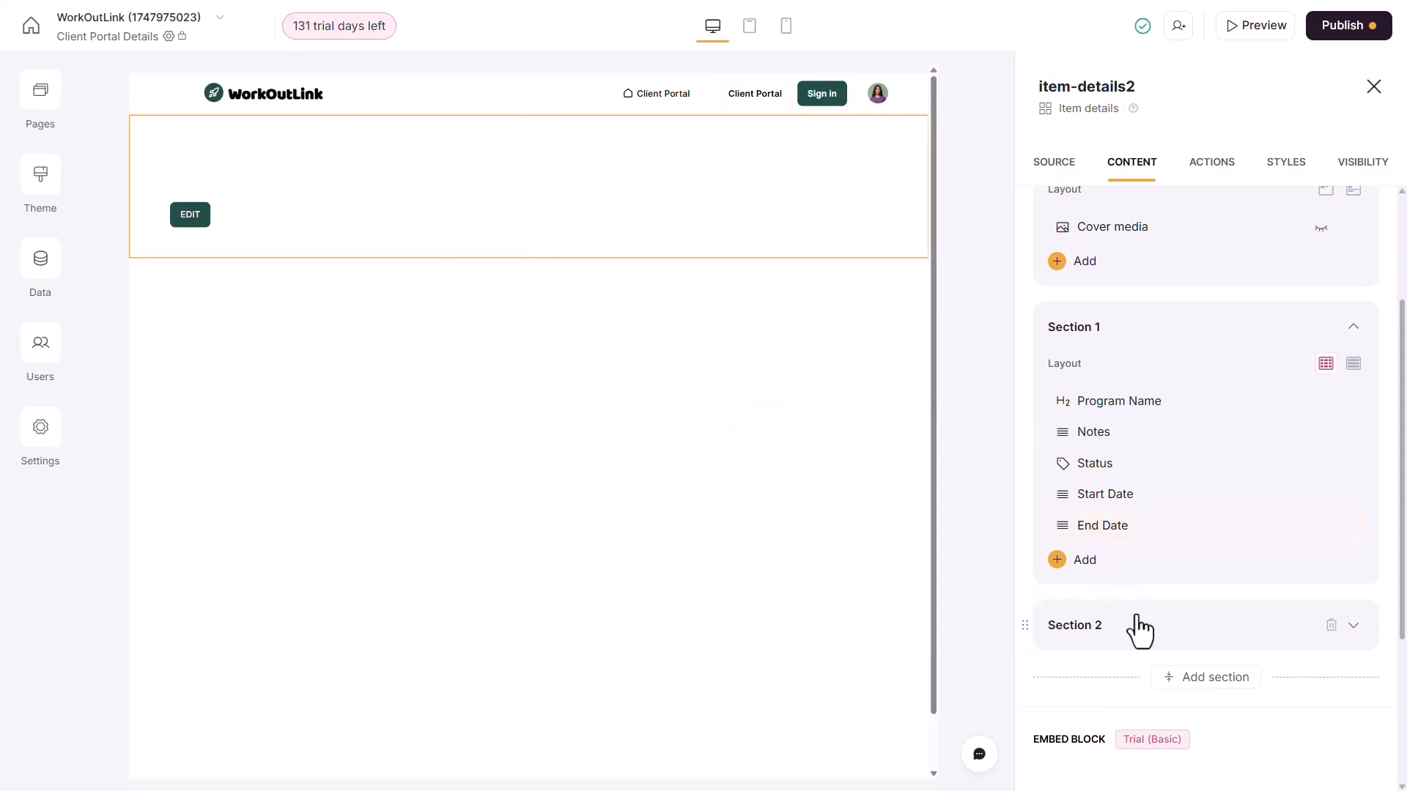
{"action": "scroll", "coordinate": [1238, 579], "scroll_direction": "down", "scroll_amount": 1}
{"action": "left_click", "coordinate": [1343, 533]}
- Turn off the top section of the item details block
{"action": "scroll", "coordinate": [1245, 392], "scroll_direction": "up", "scroll_amount": 3}
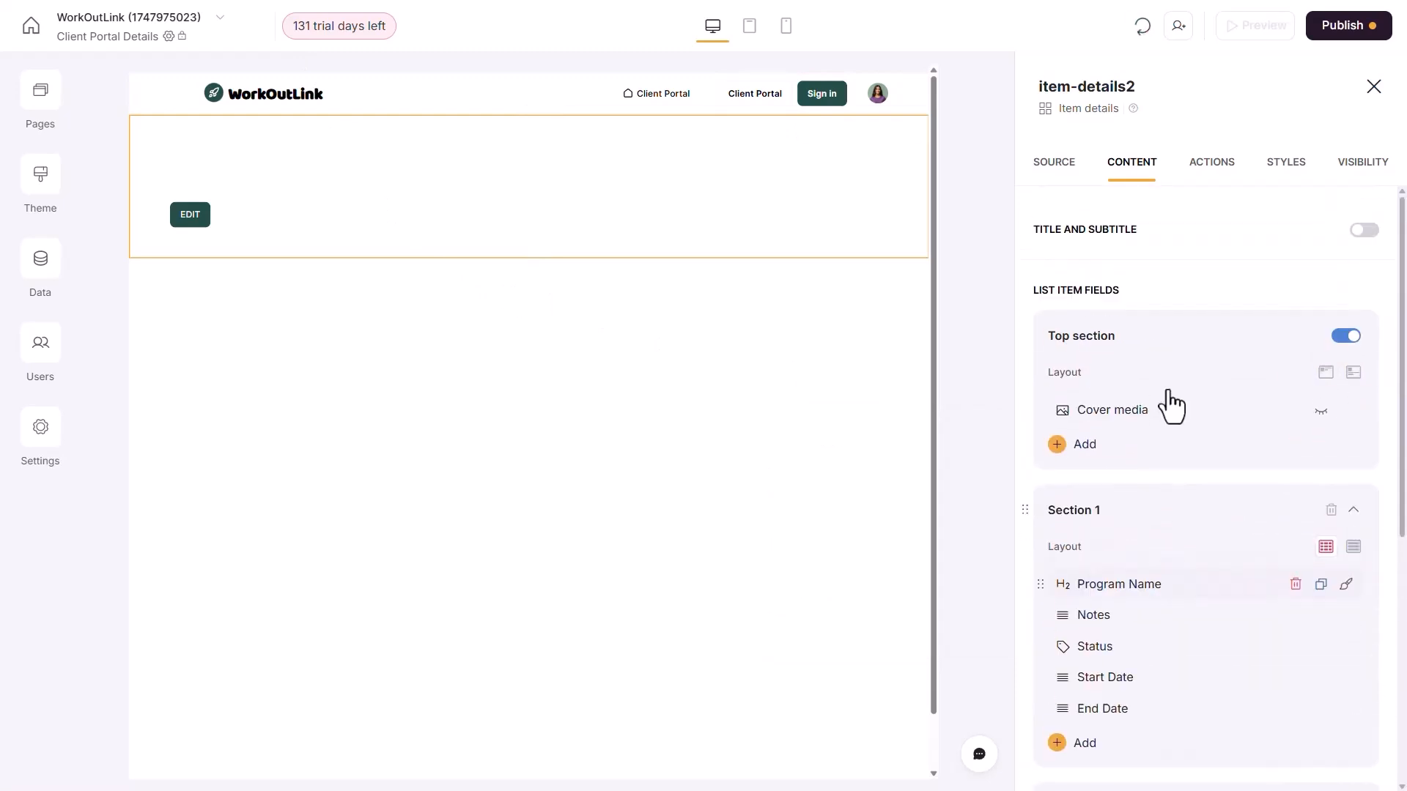
{"action": "left_click", "coordinate": [1346, 337]}
{"action": "scroll", "coordinate": [1212, 356], "scroll_direction": "down", "scroll_amount": 1}
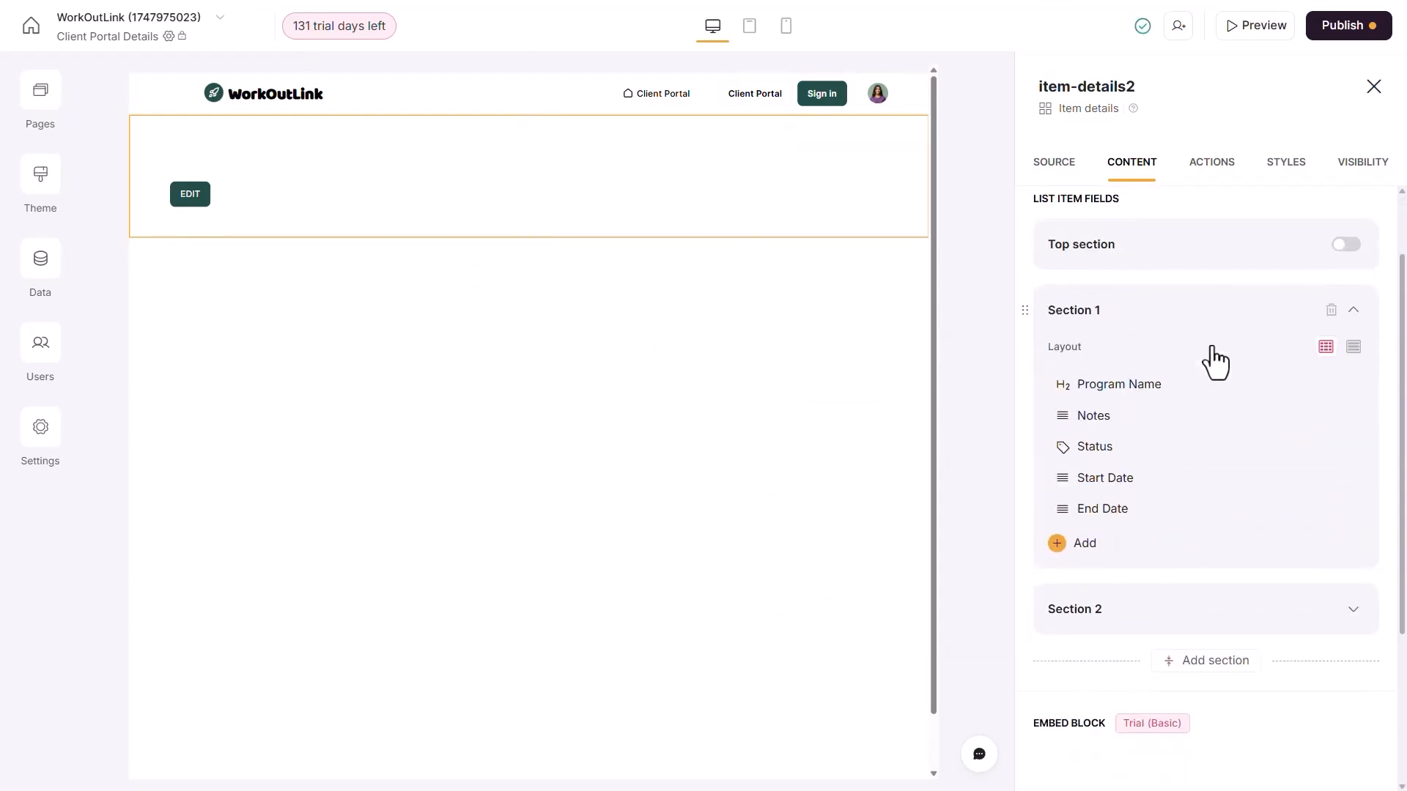
- Remove the Edit button from the item details block
{"action": "scroll", "coordinate": [1171, 405], "scroll_direction": "down", "scroll_amount": 5}
{"action": "left_click", "coordinate": [1210, 164]}
{"action": "left_click", "coordinate": [1307, 265]}
{"action": "left_click", "coordinate": [1231, 337]}
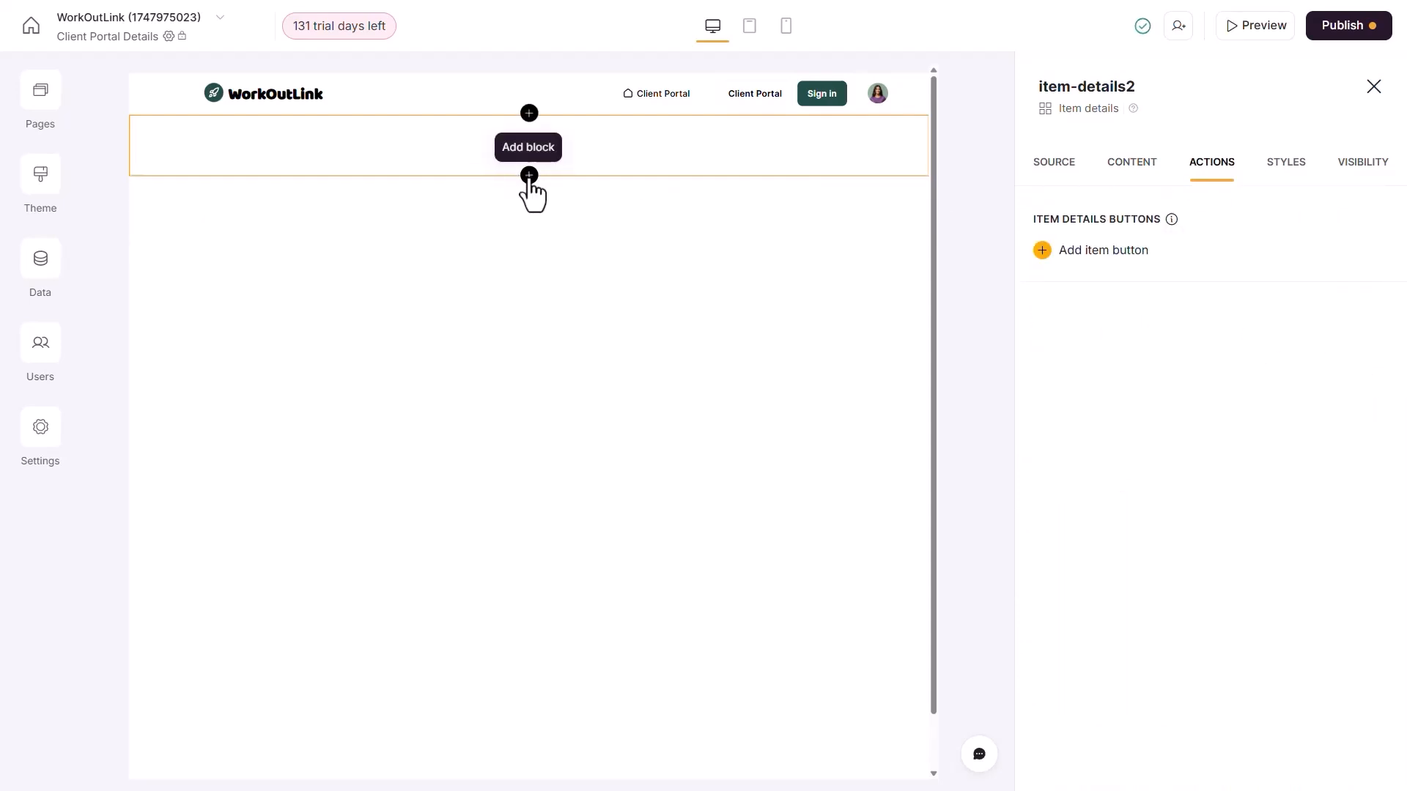
- Add a Table block below the item details block and view its available data sources
{"action": "left_click", "coordinate": [529, 176]}
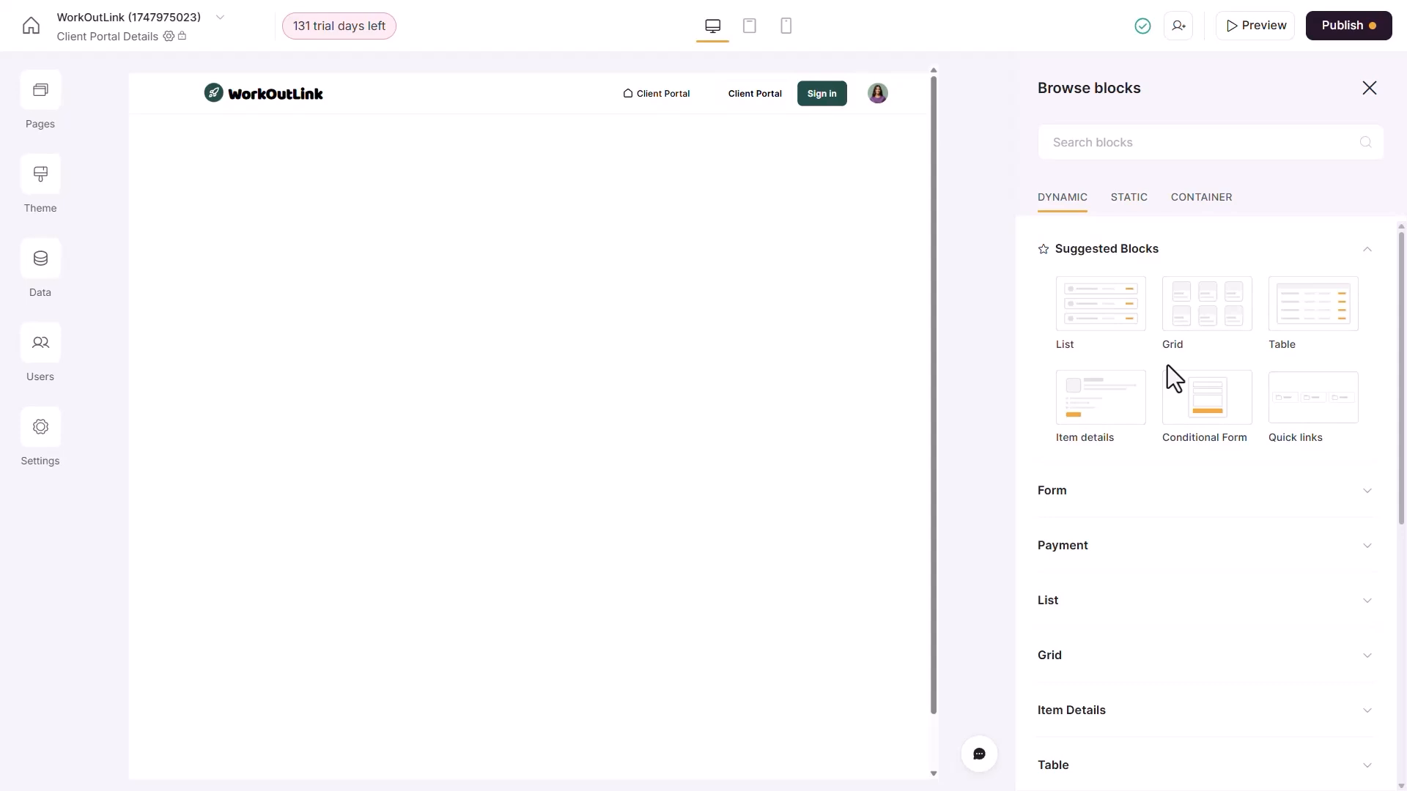
{"action": "mouse_move", "coordinate": [1318, 315]}
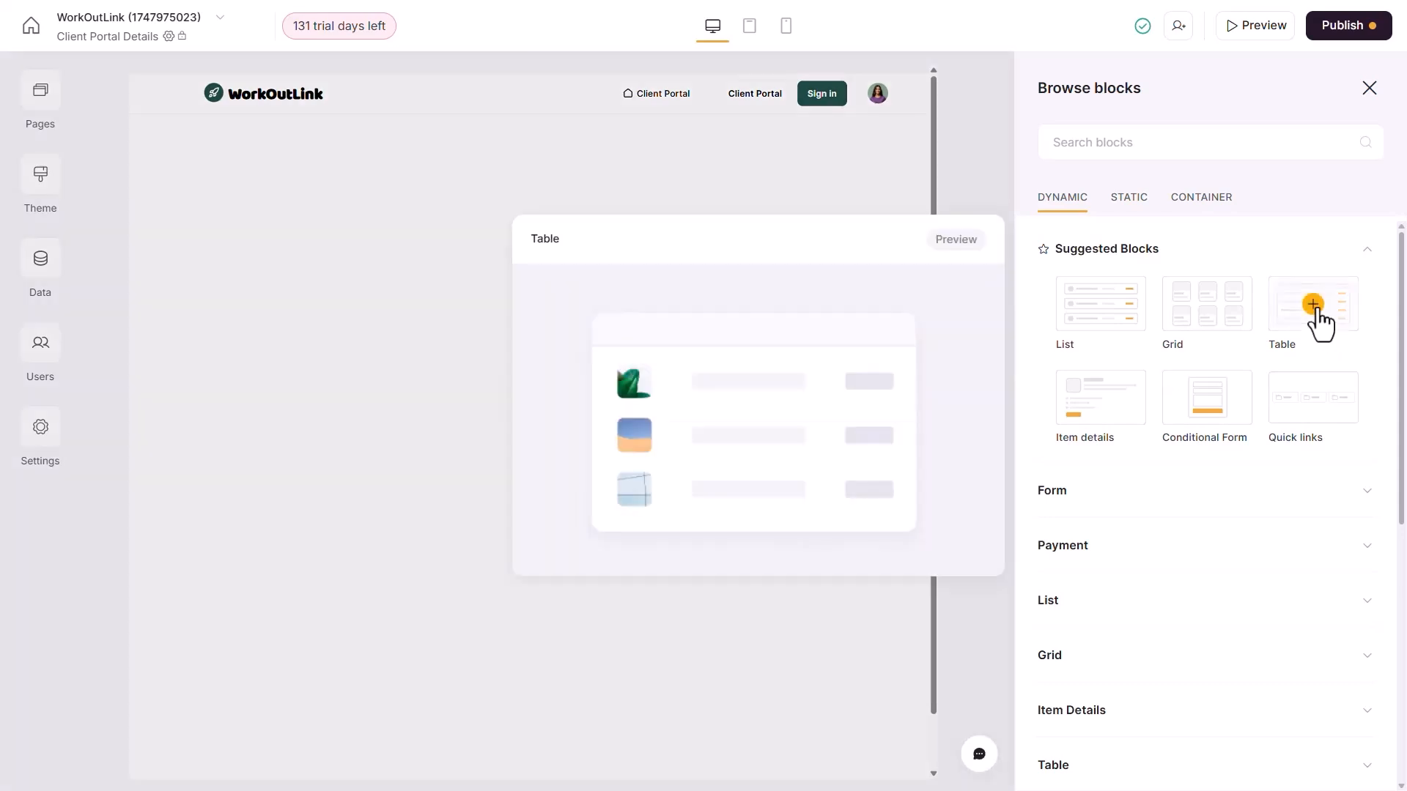
{"action": "left_click", "coordinate": [1315, 307]}
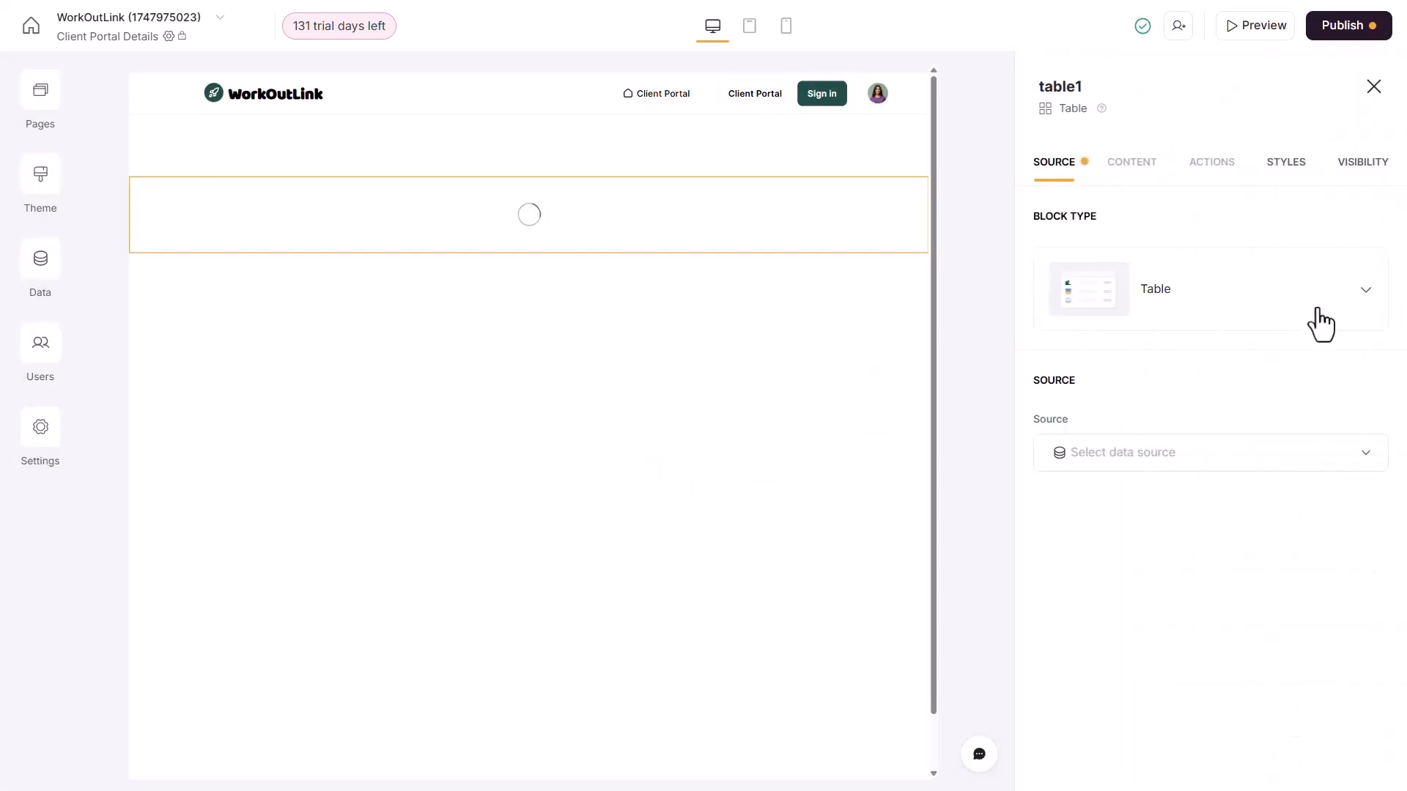
{"action": "left_click", "coordinate": [1237, 439]}
{"action": "scroll", "coordinate": [1212, 599], "scroll_direction": "down", "scroll_amount": 3}
{"action": "scroll", "coordinate": [1194, 637], "scroll_direction": "up", "scroll_amount": 1}
{"action": "scroll", "coordinate": [1194, 644], "scroll_direction": "up", "scroll_amount": 3}
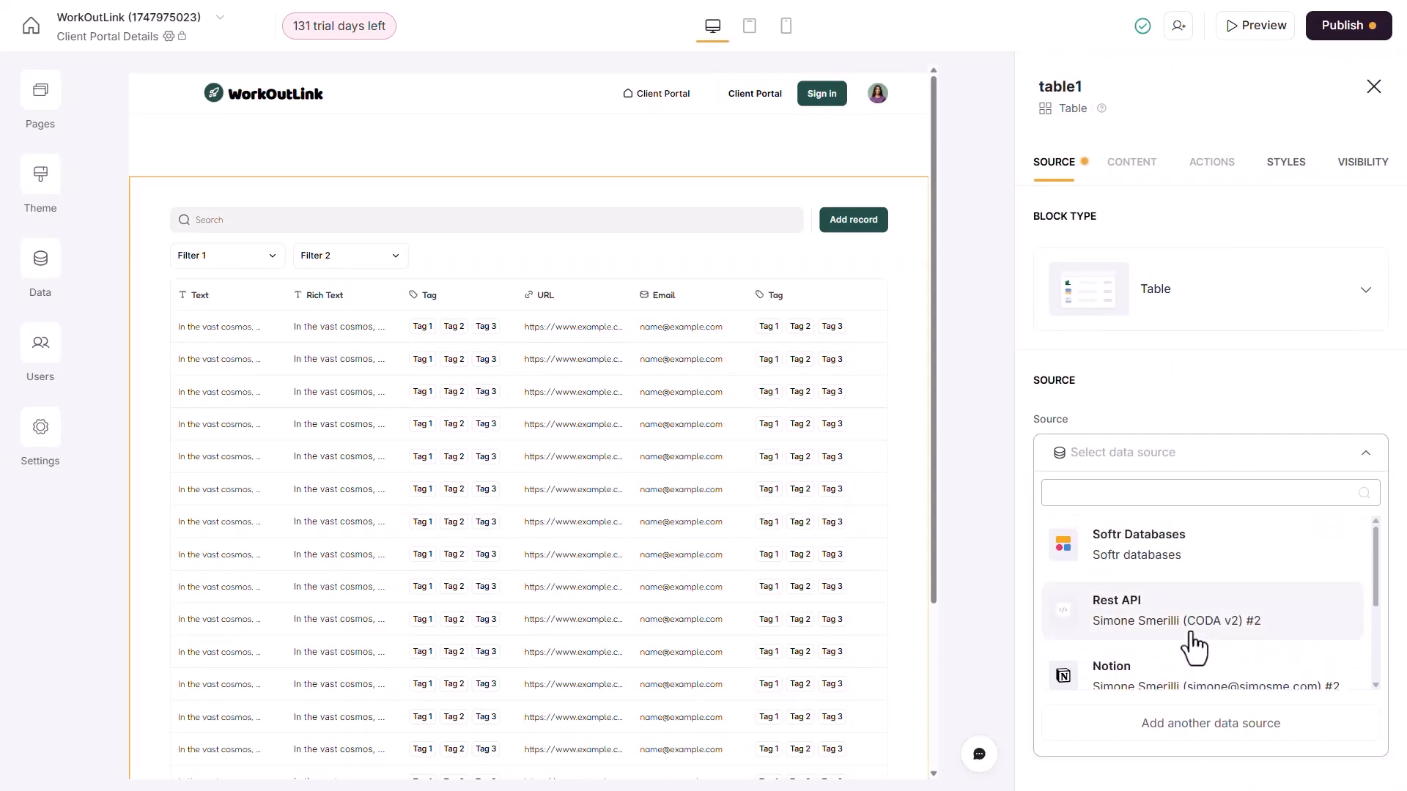
- Switch the newly added table block to the List block type
{"action": "left_click", "coordinate": [1153, 458]}
{"action": "left_click", "coordinate": [1200, 293]}
{"action": "left_click", "coordinate": [1119, 399]}
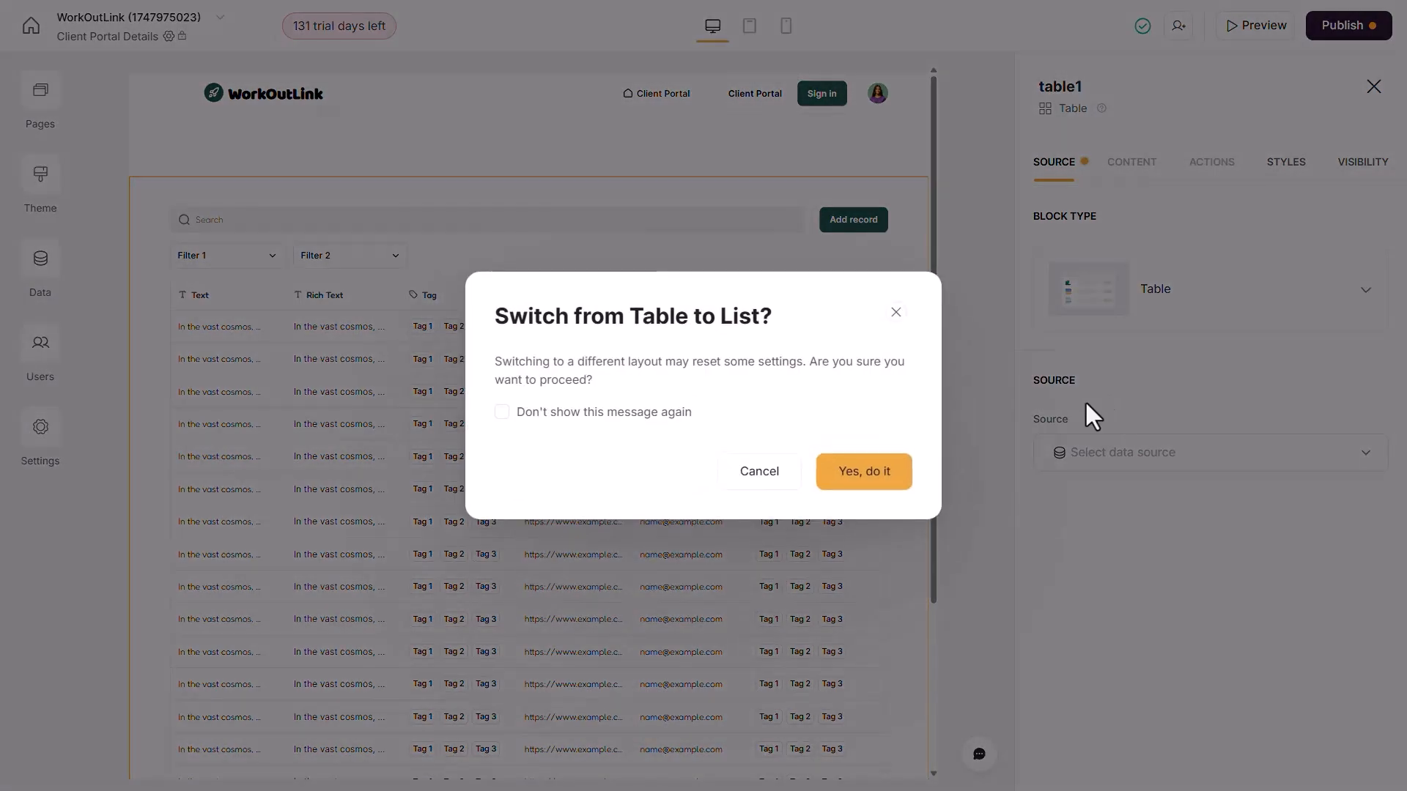
{"action": "left_click", "coordinate": [907, 472]}
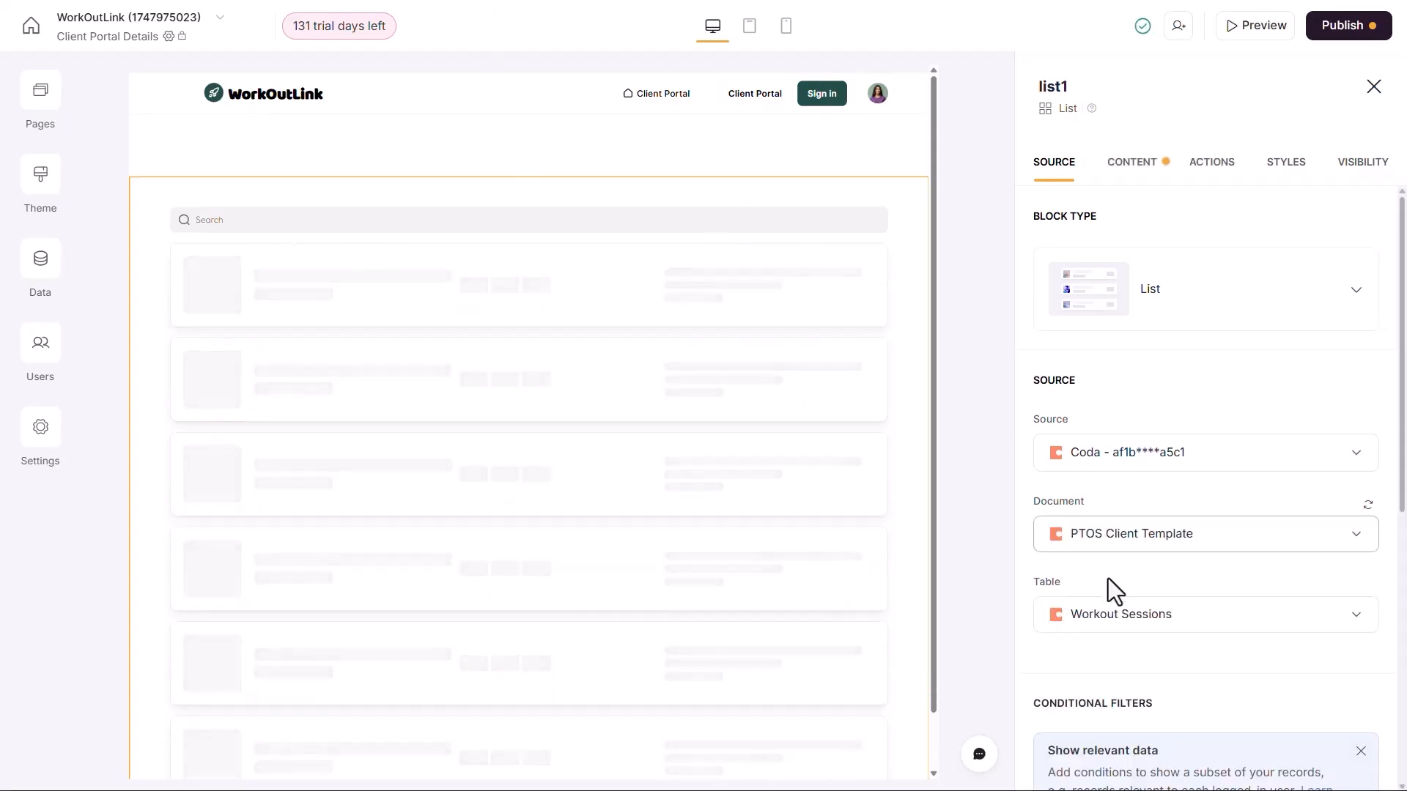
- Add a conditional filter to the Workout Sessions list requiring that Program includes any of the current record's Program Name
{"action": "scroll", "coordinate": [1185, 451], "scroll_direction": "down", "scroll_amount": 3}
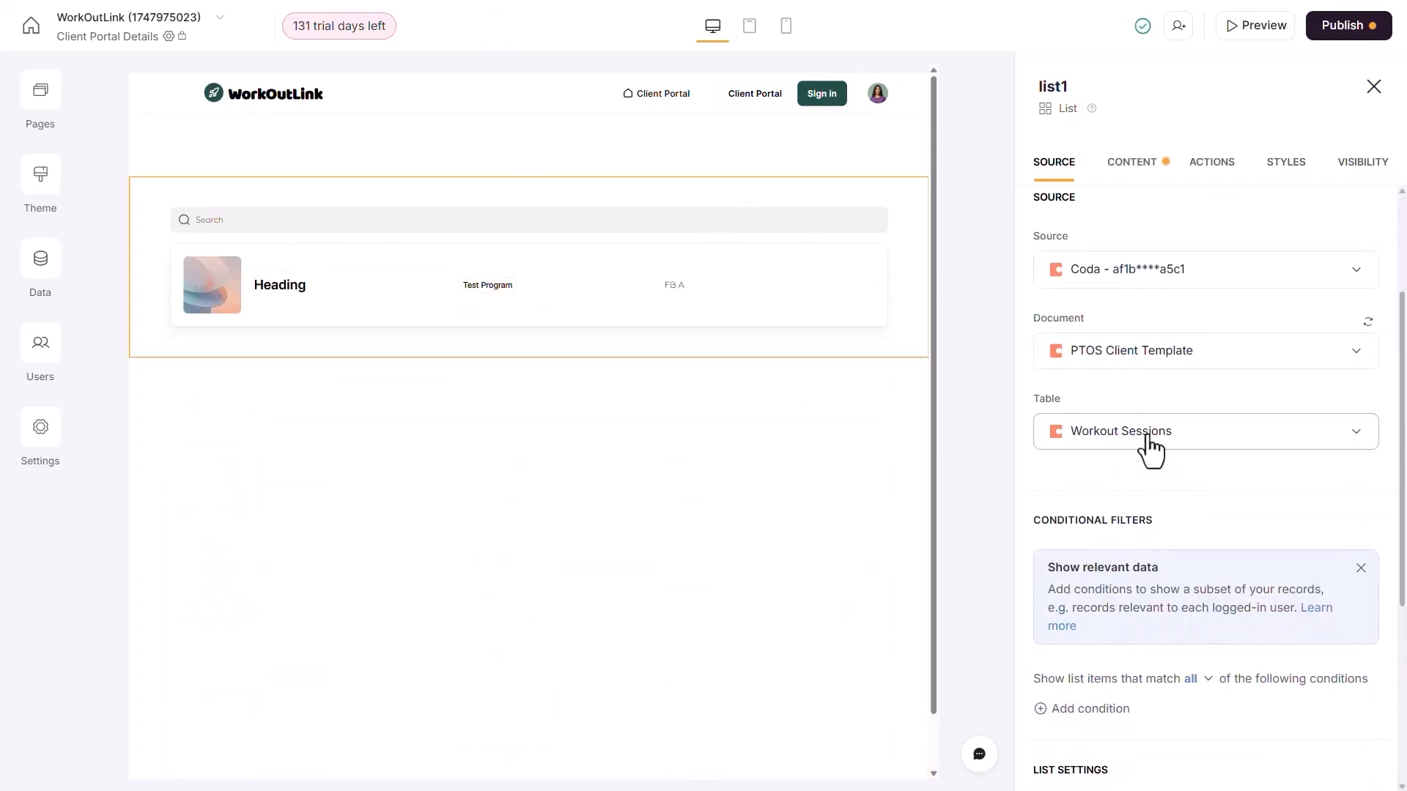
{"action": "scroll", "coordinate": [1149, 448], "scroll_direction": "down", "scroll_amount": 3}
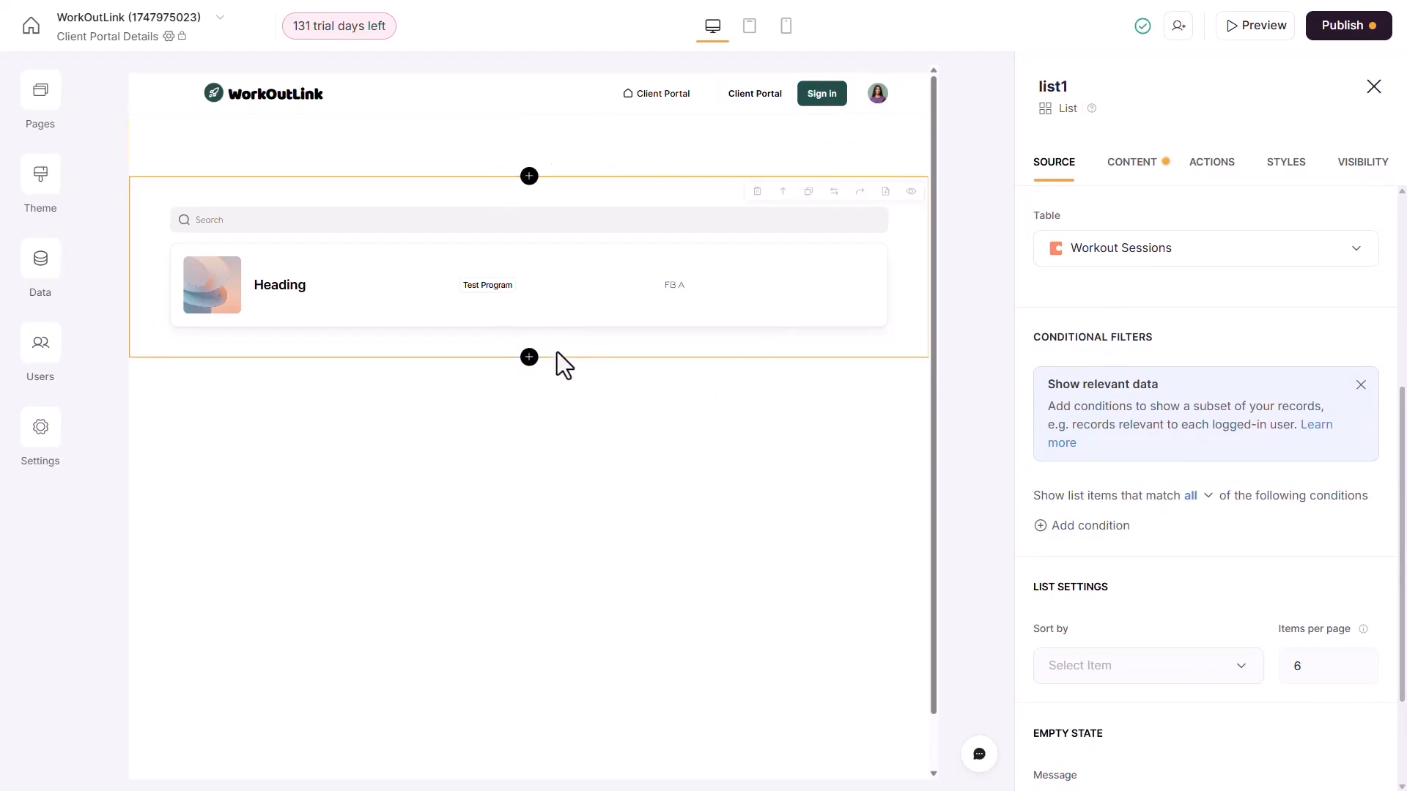
{"action": "left_click", "coordinate": [1069, 527]}
{"action": "left_click", "coordinate": [1136, 569]}
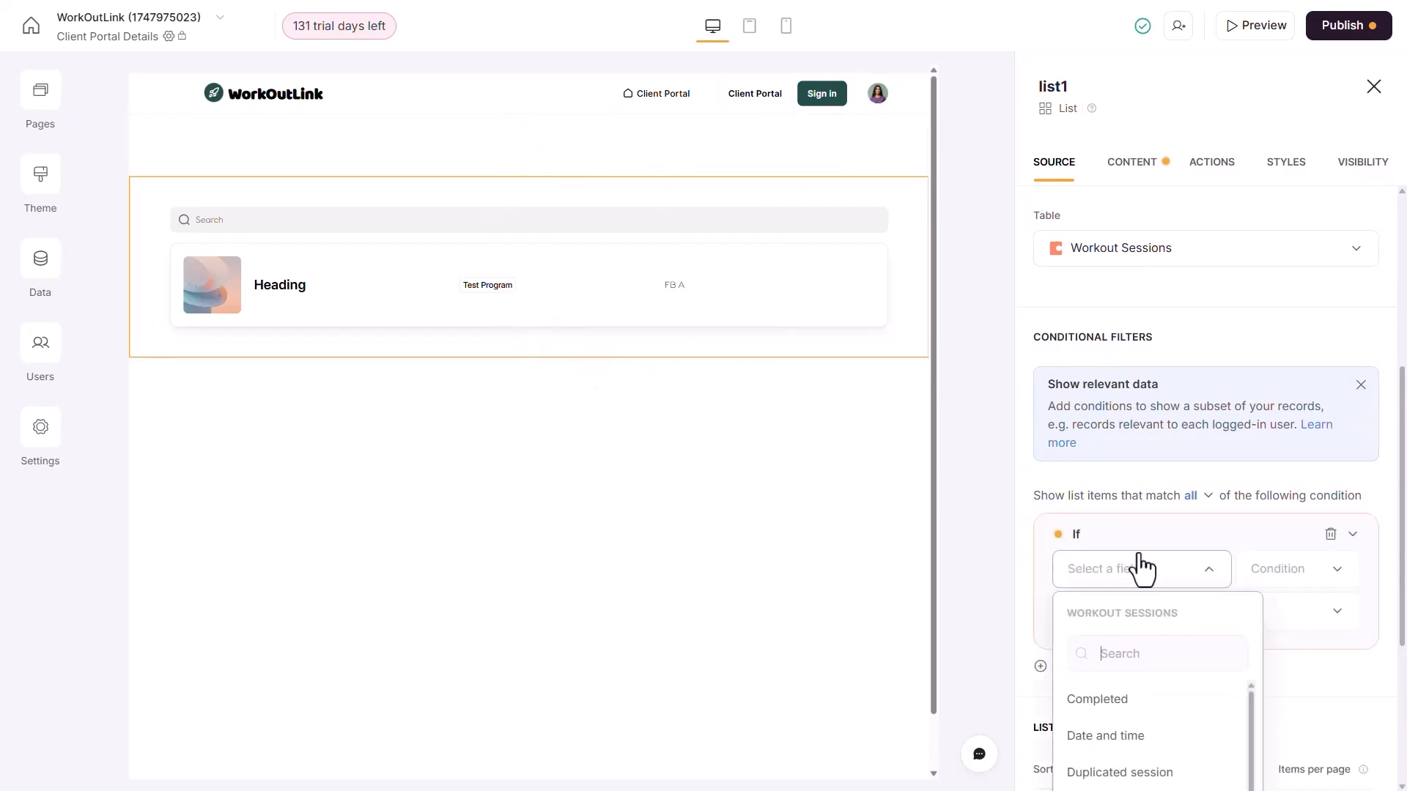
{"action": "scroll", "coordinate": [1168, 549], "scroll_direction": "down", "scroll_amount": 3}
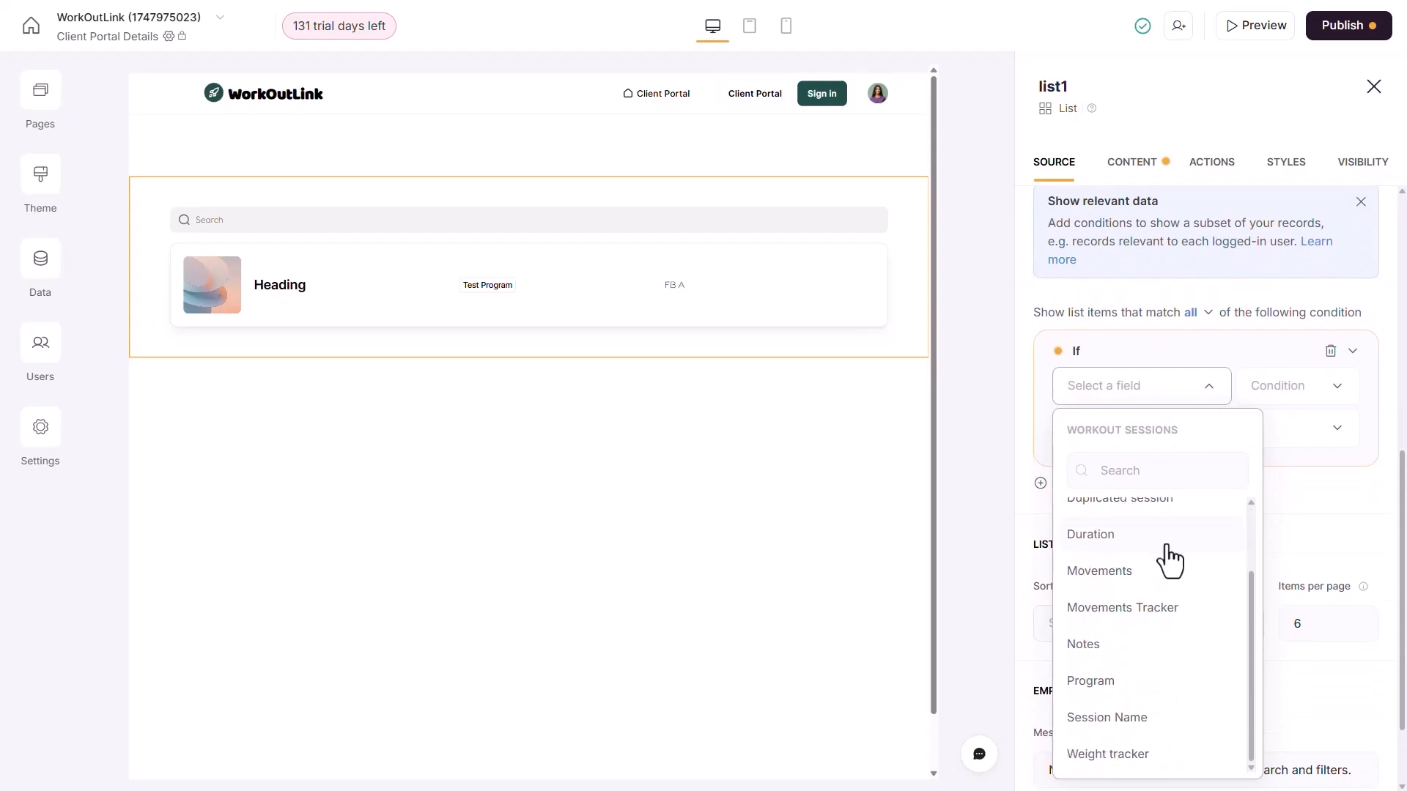
{"action": "left_click", "coordinate": [1149, 590]}
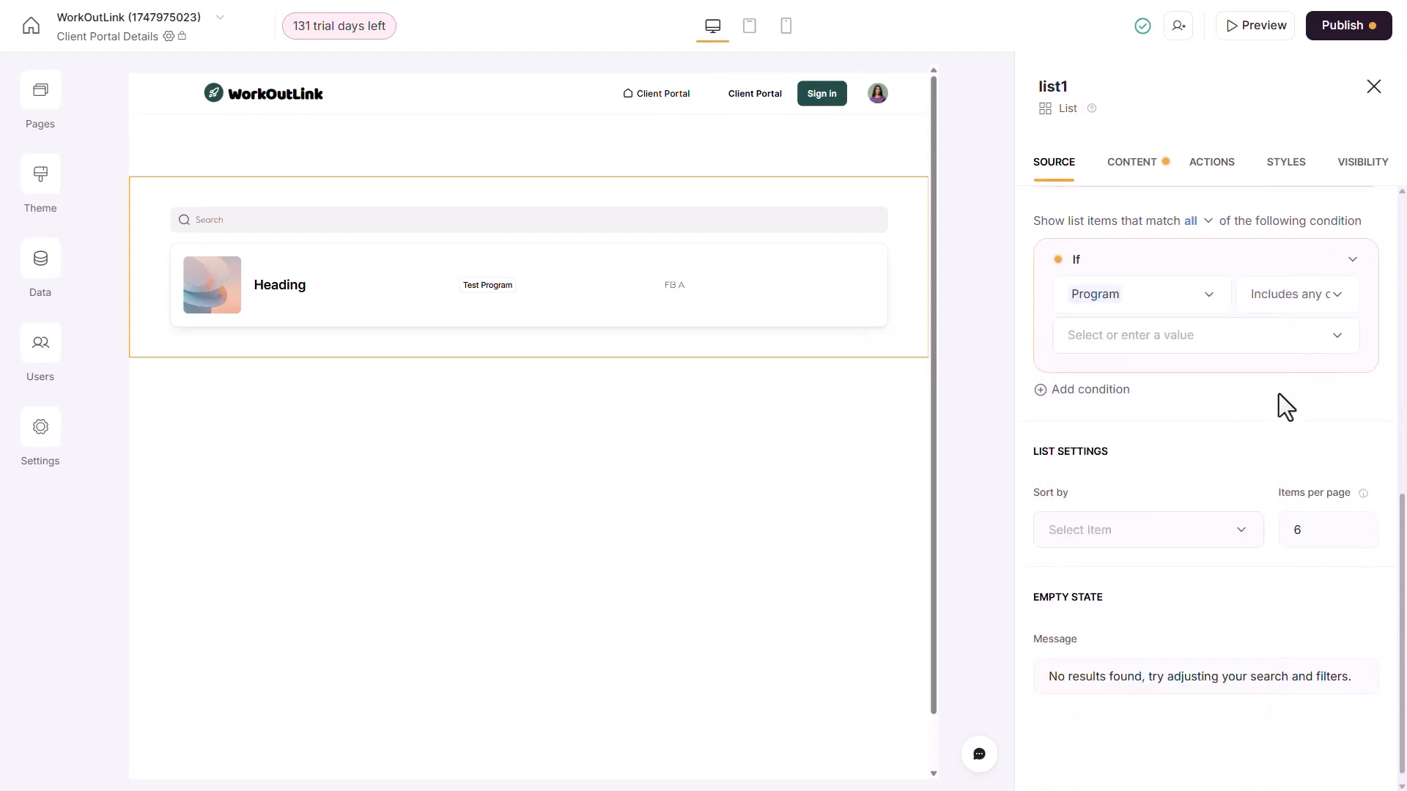
{"action": "left_click", "coordinate": [1249, 344]}
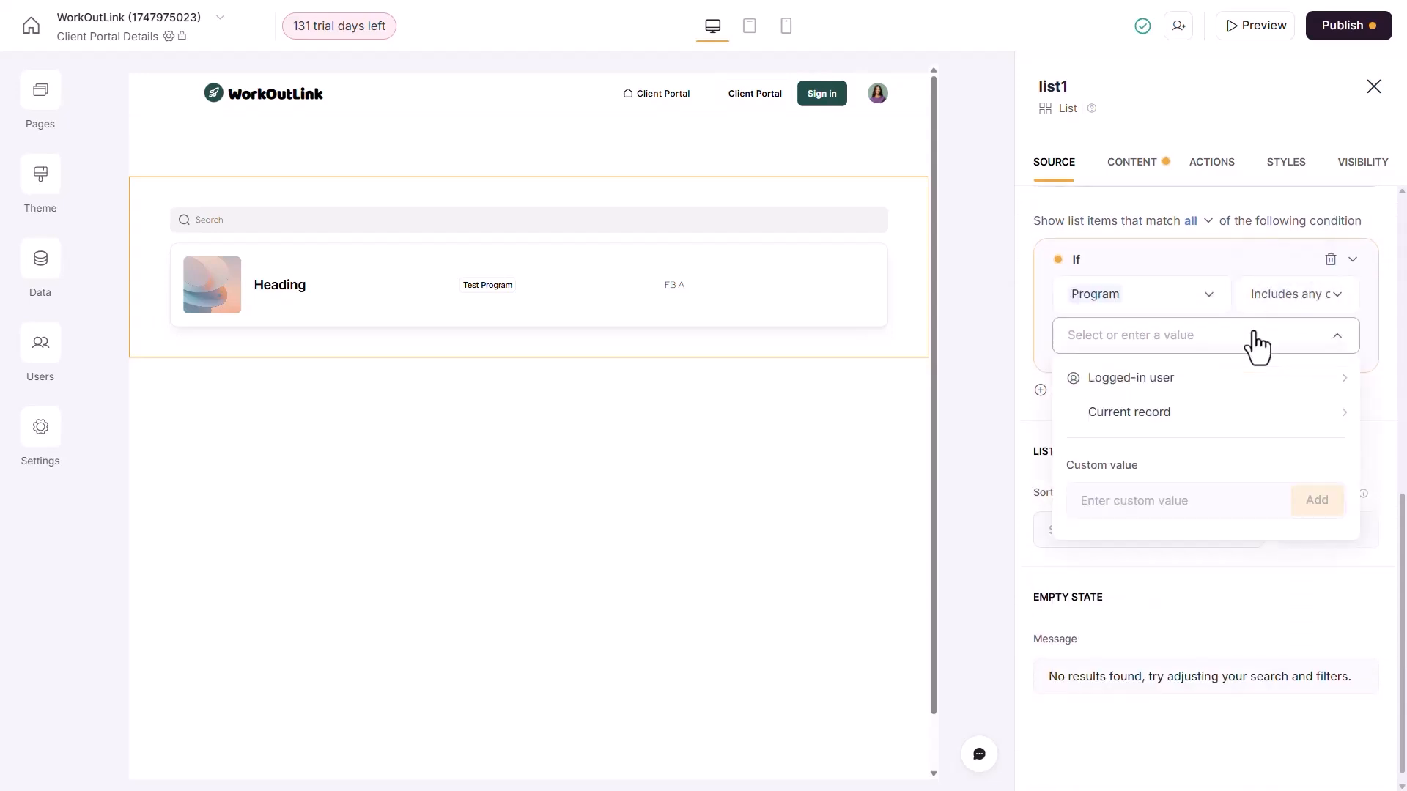
{"action": "left_click", "coordinate": [1102, 414]}
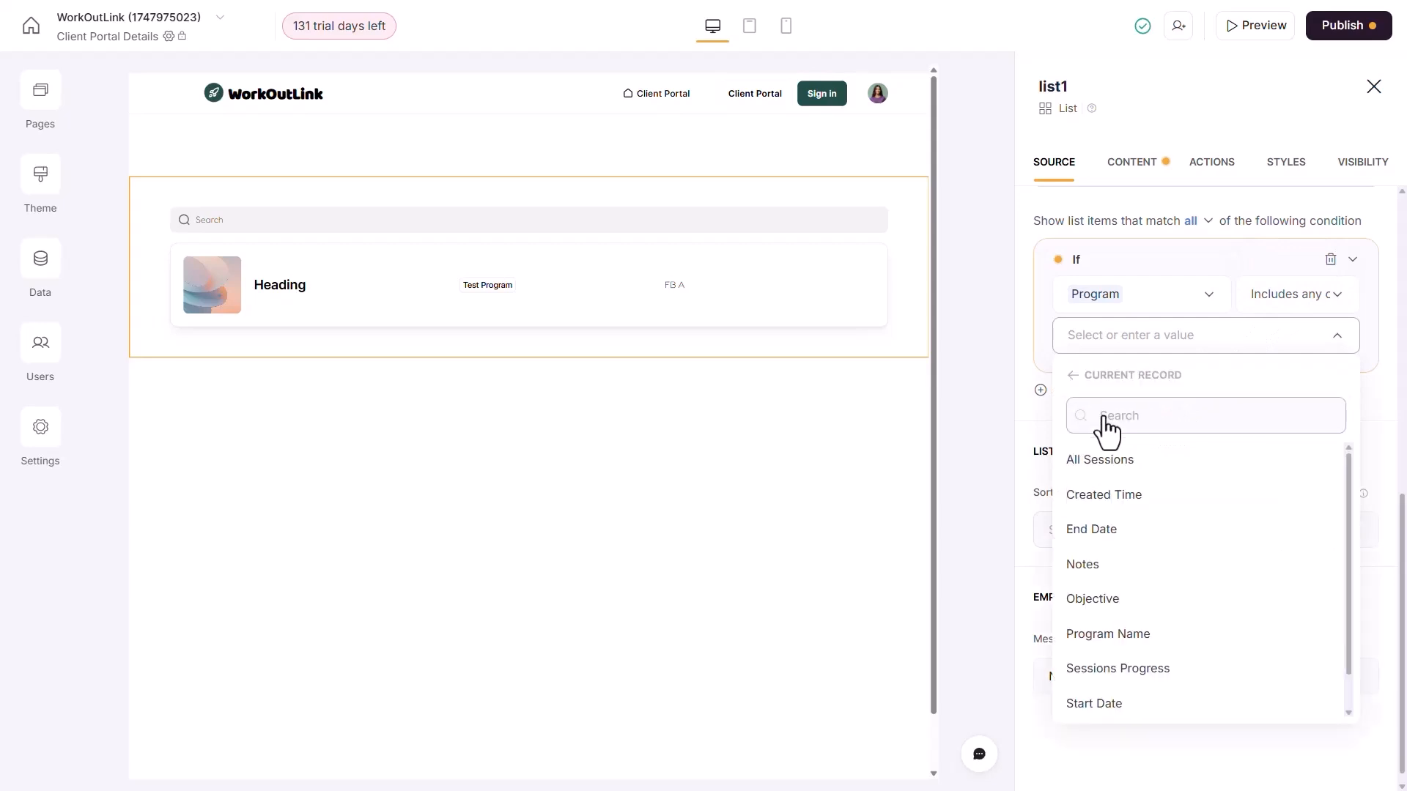
{"action": "scroll", "coordinate": [1129, 469], "scroll_direction": "down", "scroll_amount": 1}
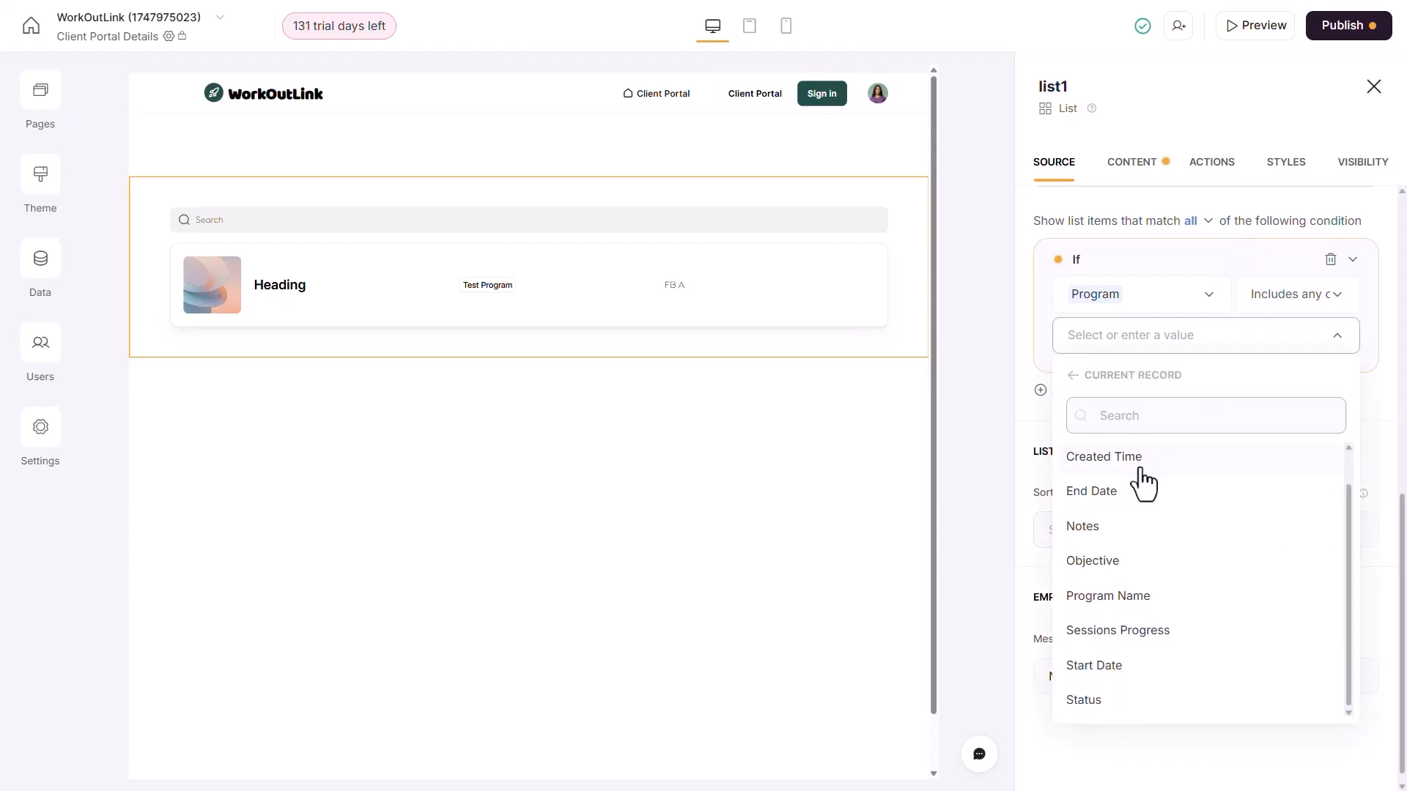
{"action": "left_click", "coordinate": [1138, 606]}
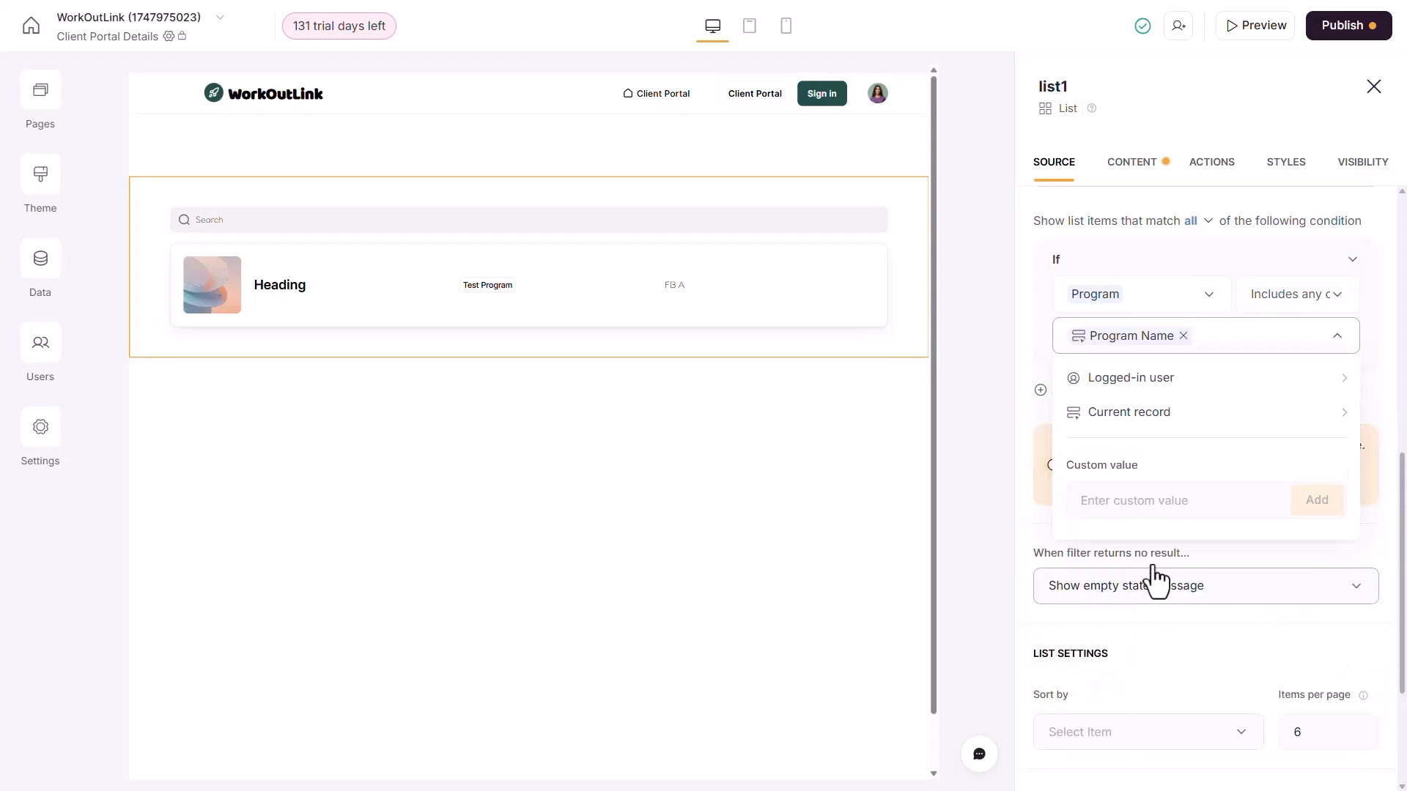
{"action": "left_click", "coordinate": [1385, 356]}
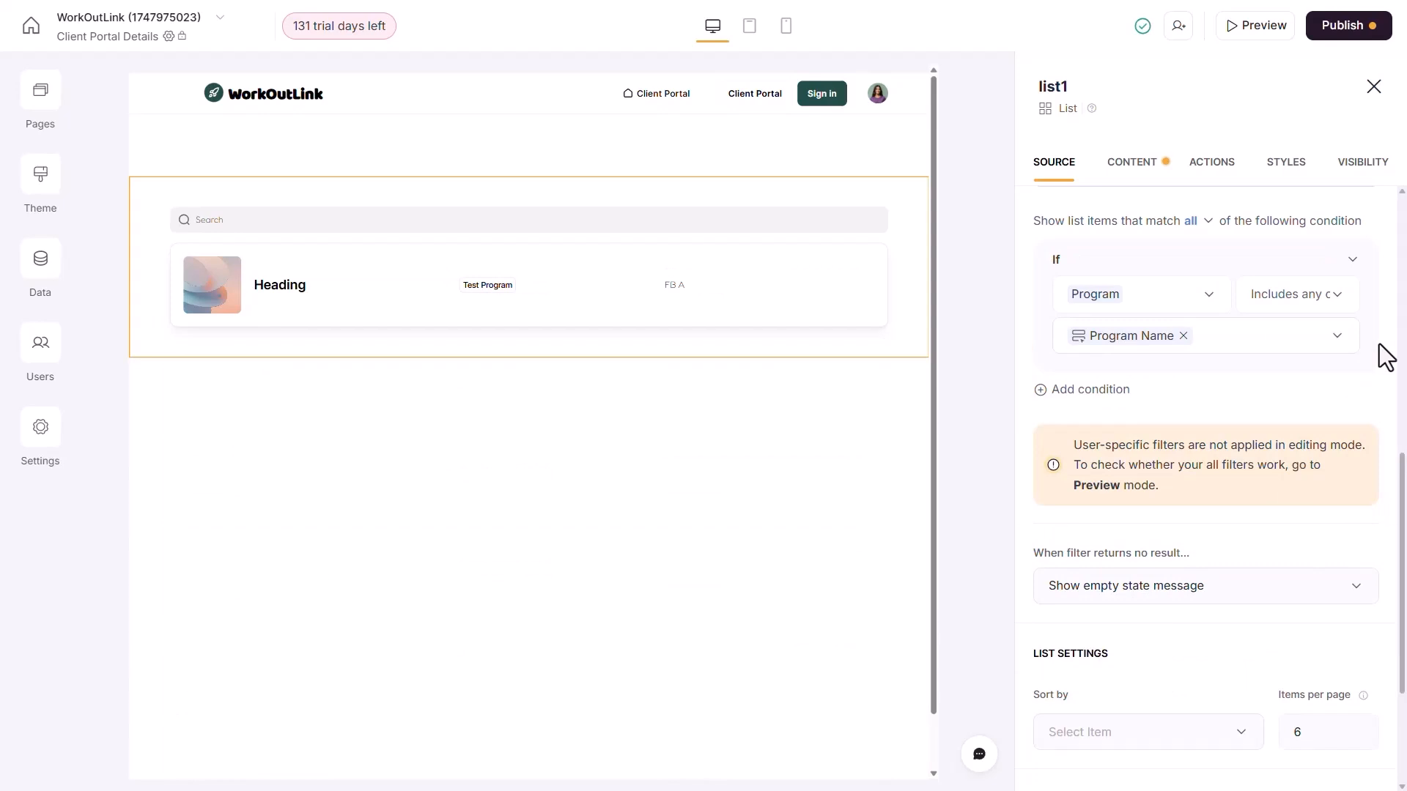
- Review the list block's remaining source settings, its item fields and its action settings
{"action": "scroll", "coordinate": [1370, 351], "scroll_direction": "down", "scroll_amount": 3}
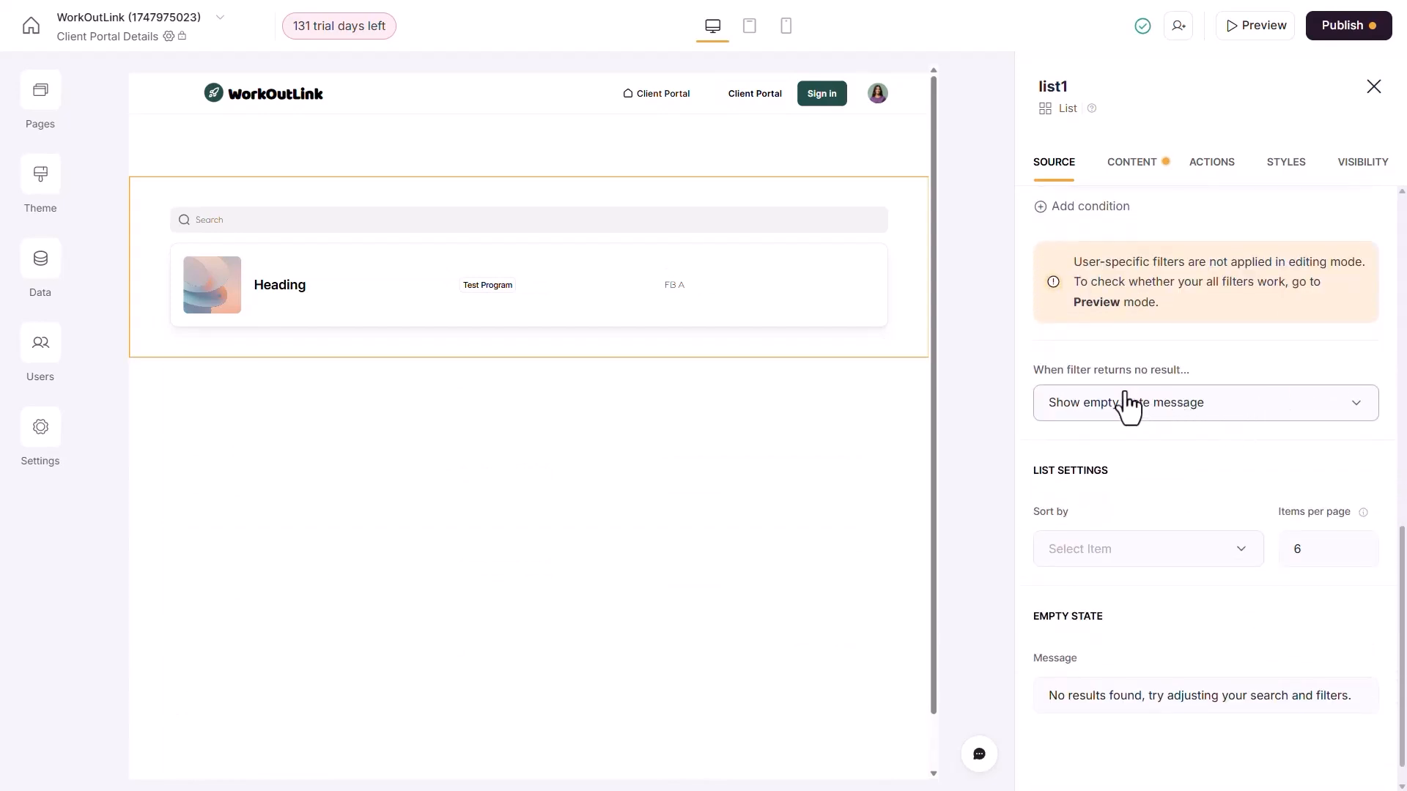
{"action": "scroll", "coordinate": [1132, 454], "scroll_direction": "down", "scroll_amount": 1}
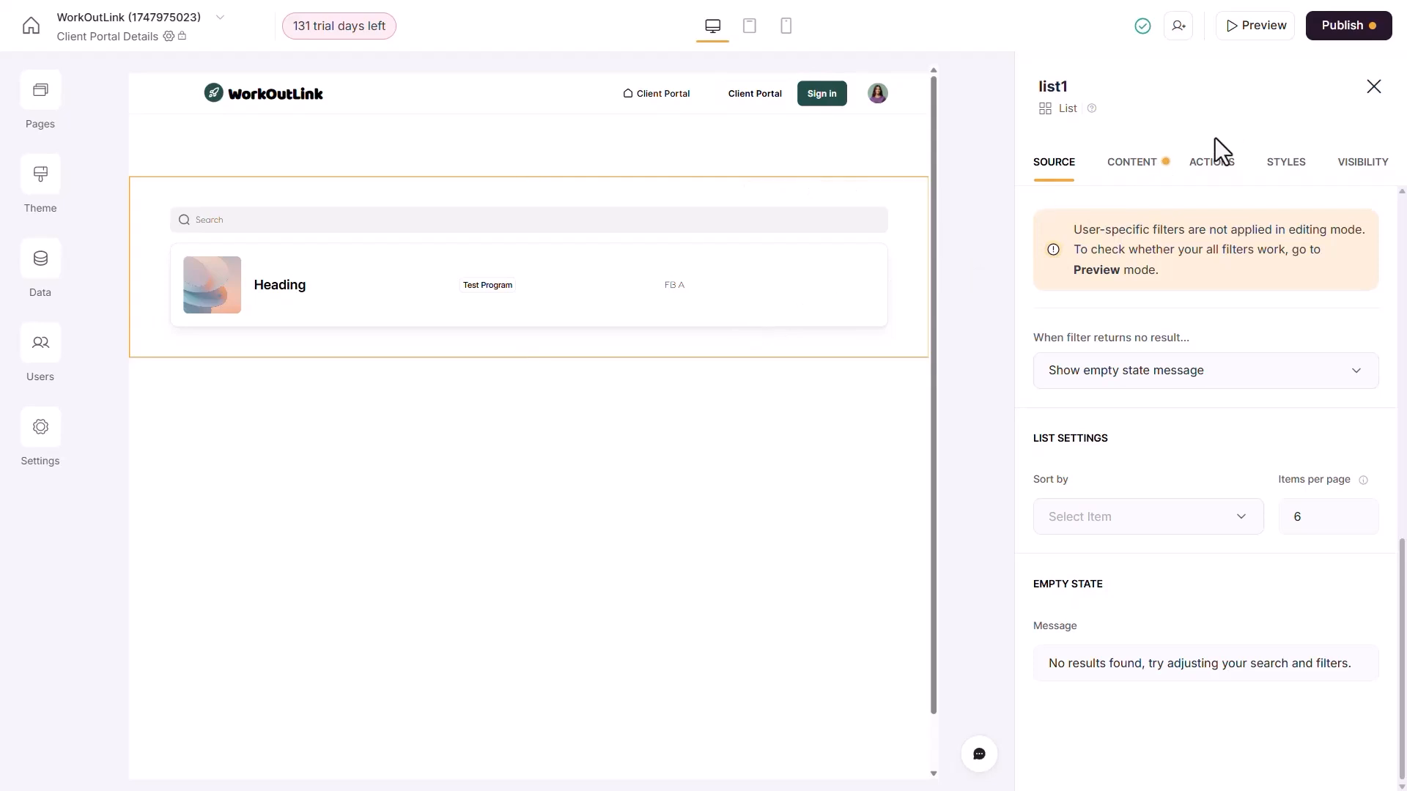
{"action": "left_click", "coordinate": [1127, 170]}
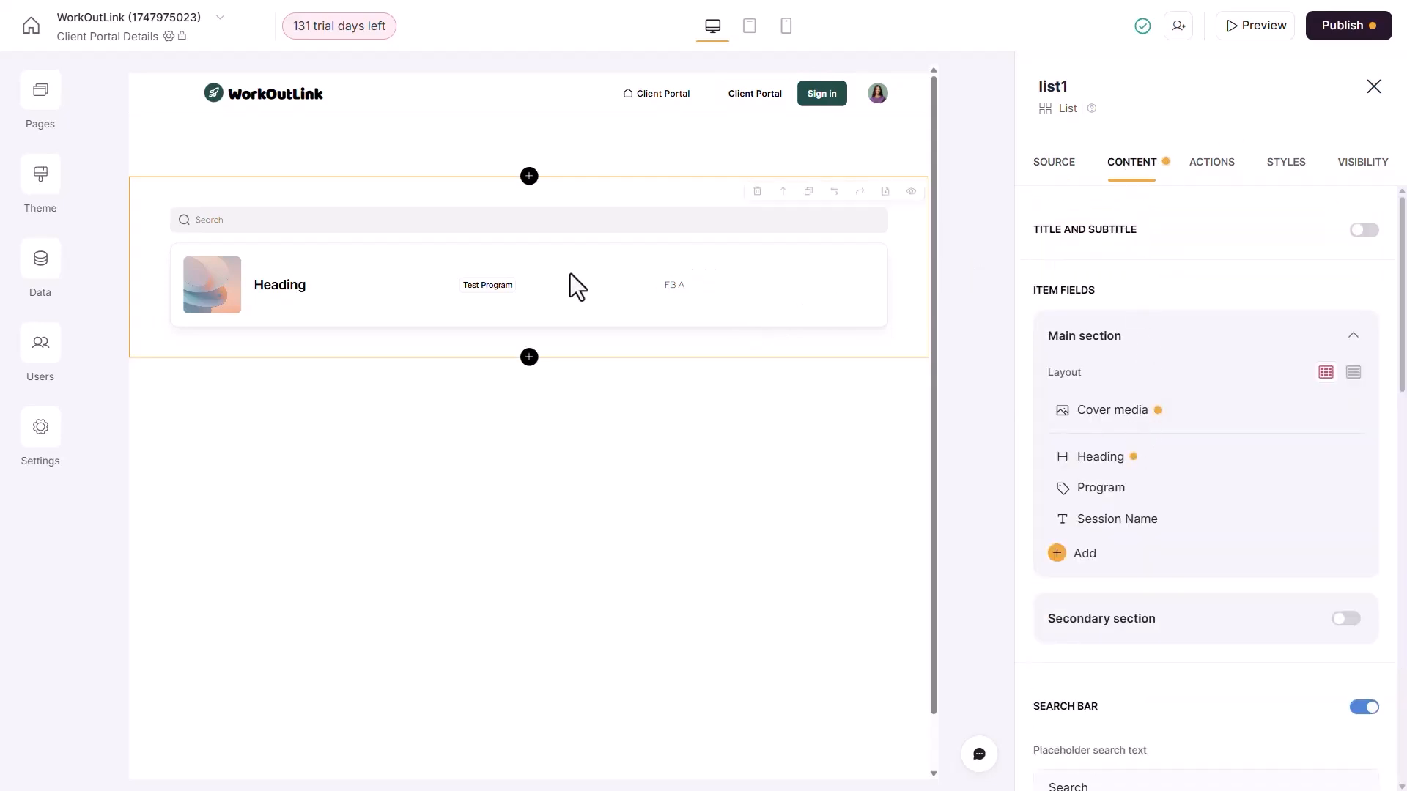
{"action": "left_click", "coordinate": [1214, 170]}
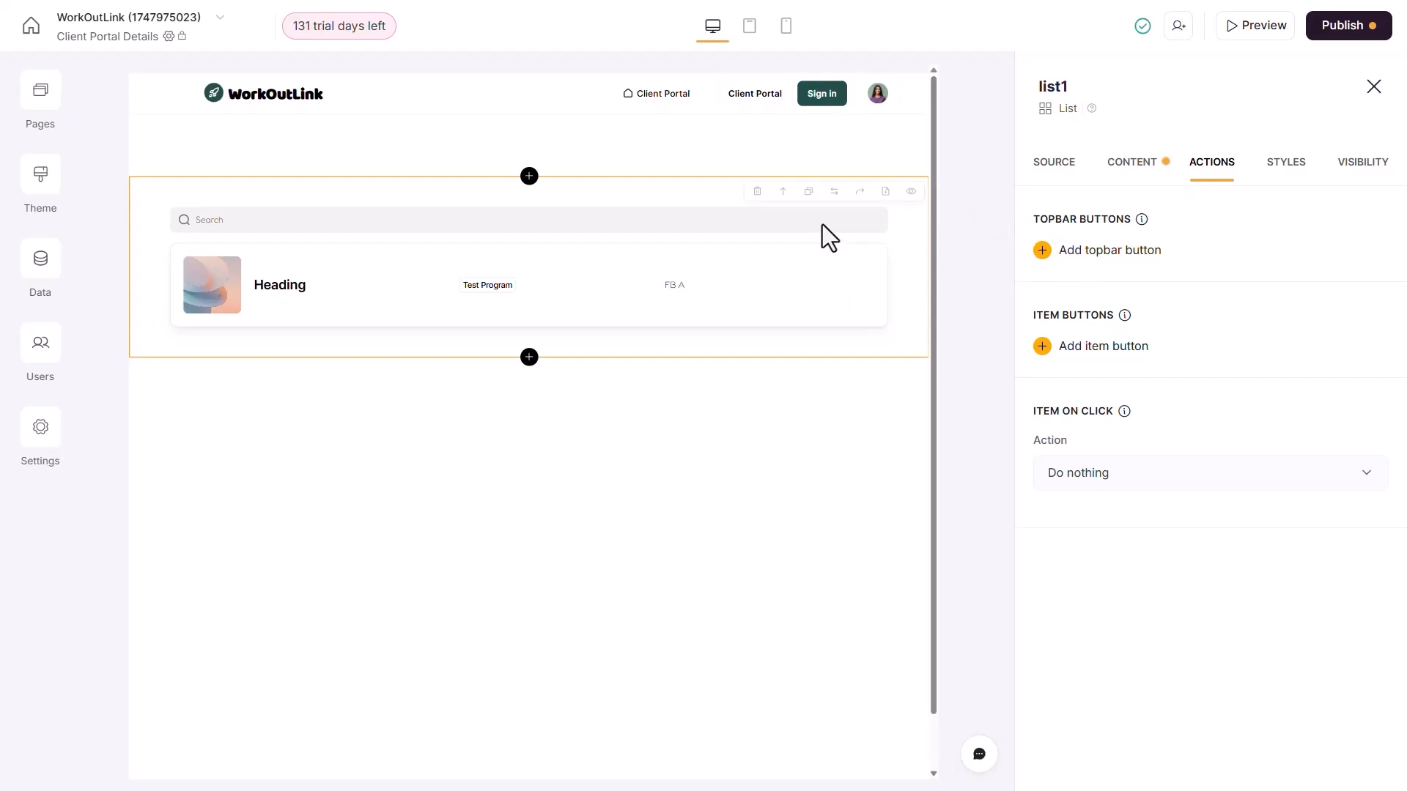
{"action": "left_click", "coordinate": [1134, 163]}
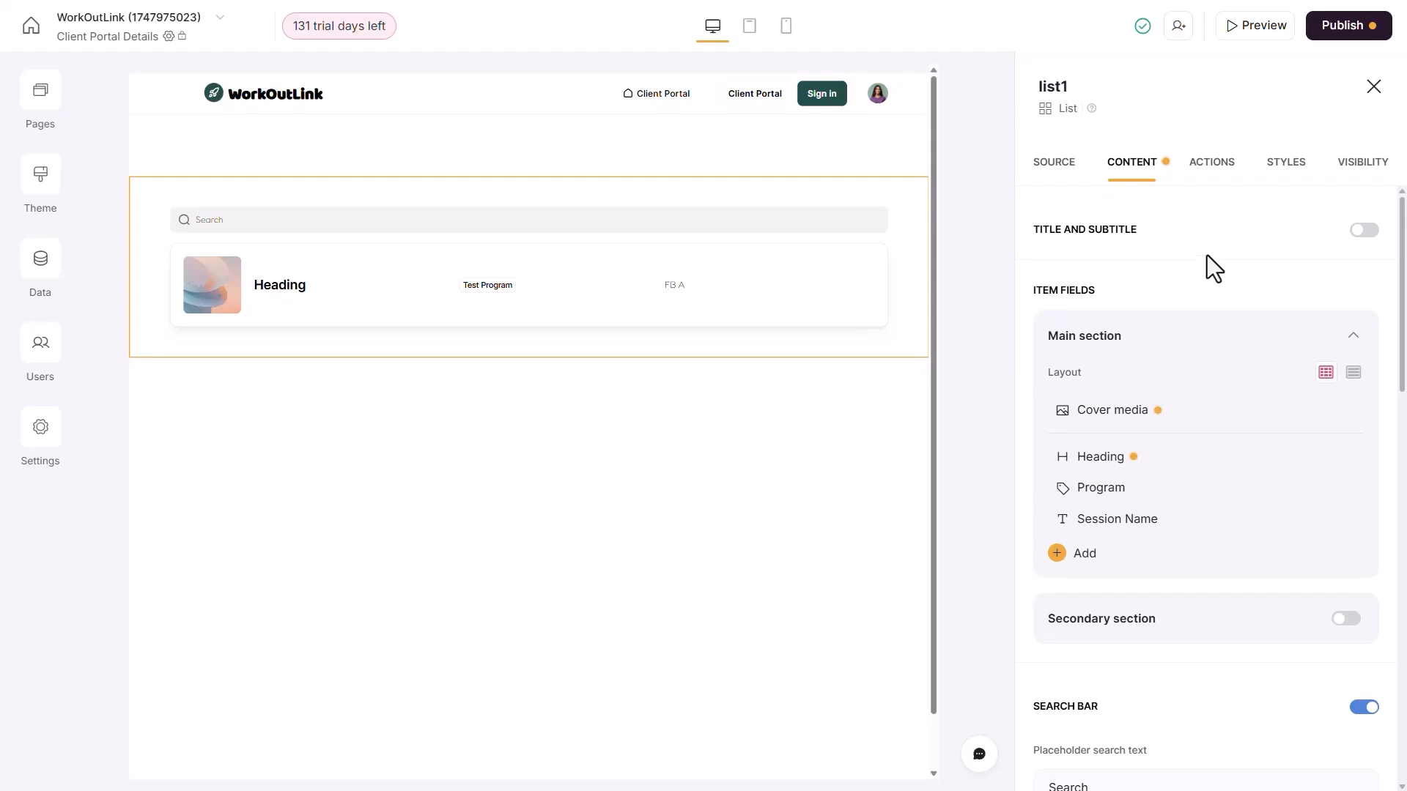
- Switch to the client portal preview and open Test Program to examine its status, start date and end date
{"action": "left_click", "coordinate": [487, 3]}
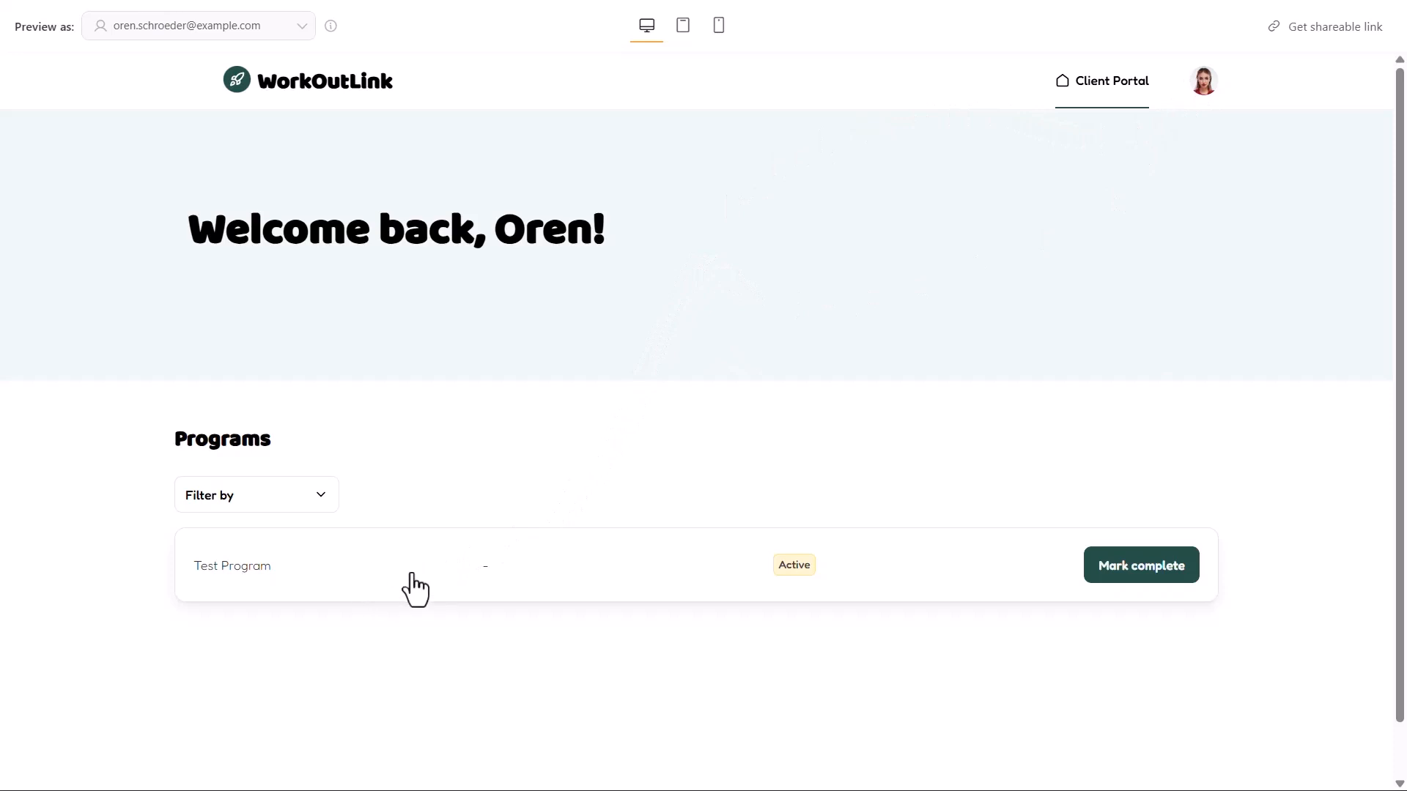
{"action": "left_click", "coordinate": [602, 550]}
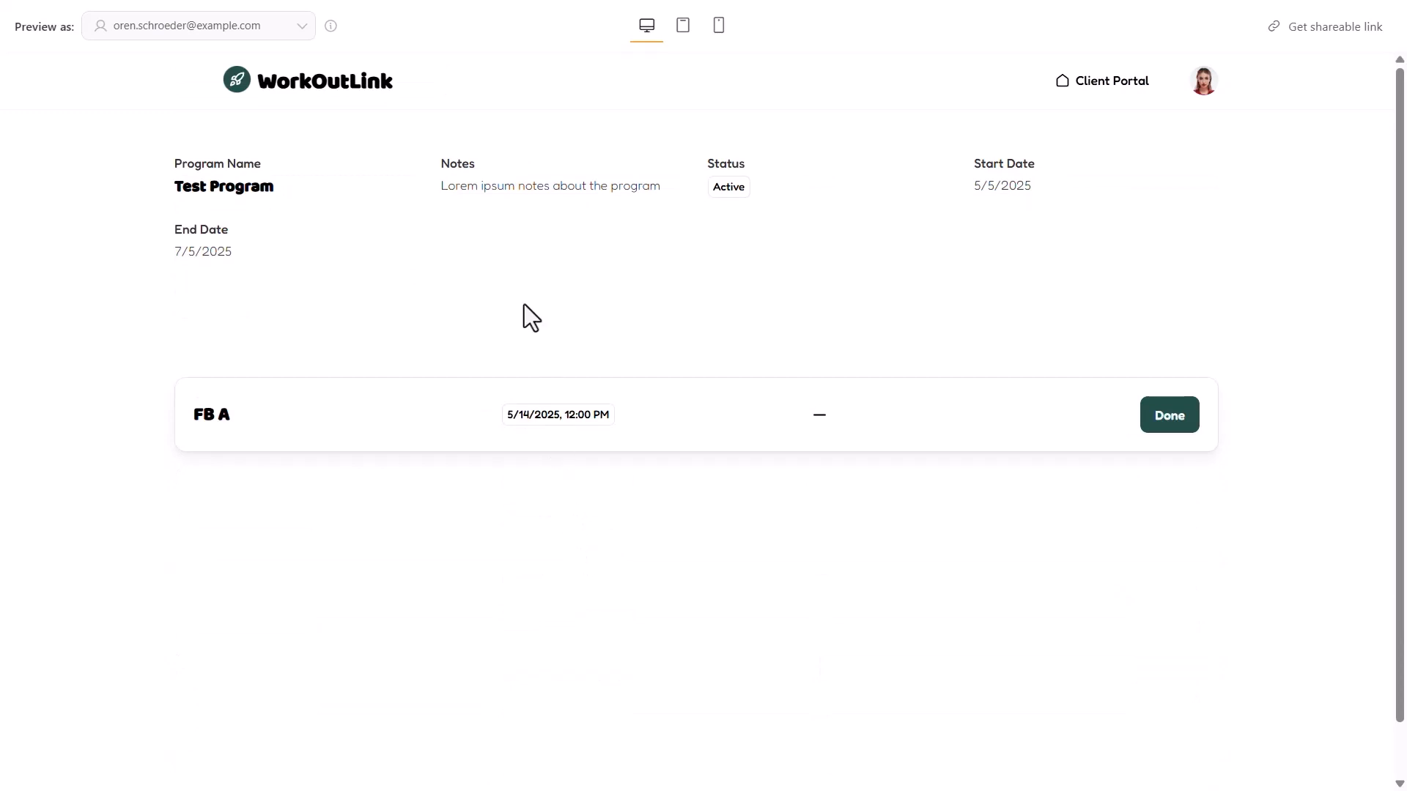
{"action": "left_click_drag", "start_coordinate": [721, 187], "coordinate": [853, 188]}
{"action": "left_click_drag", "start_coordinate": [972, 185], "coordinate": [1076, 189]}
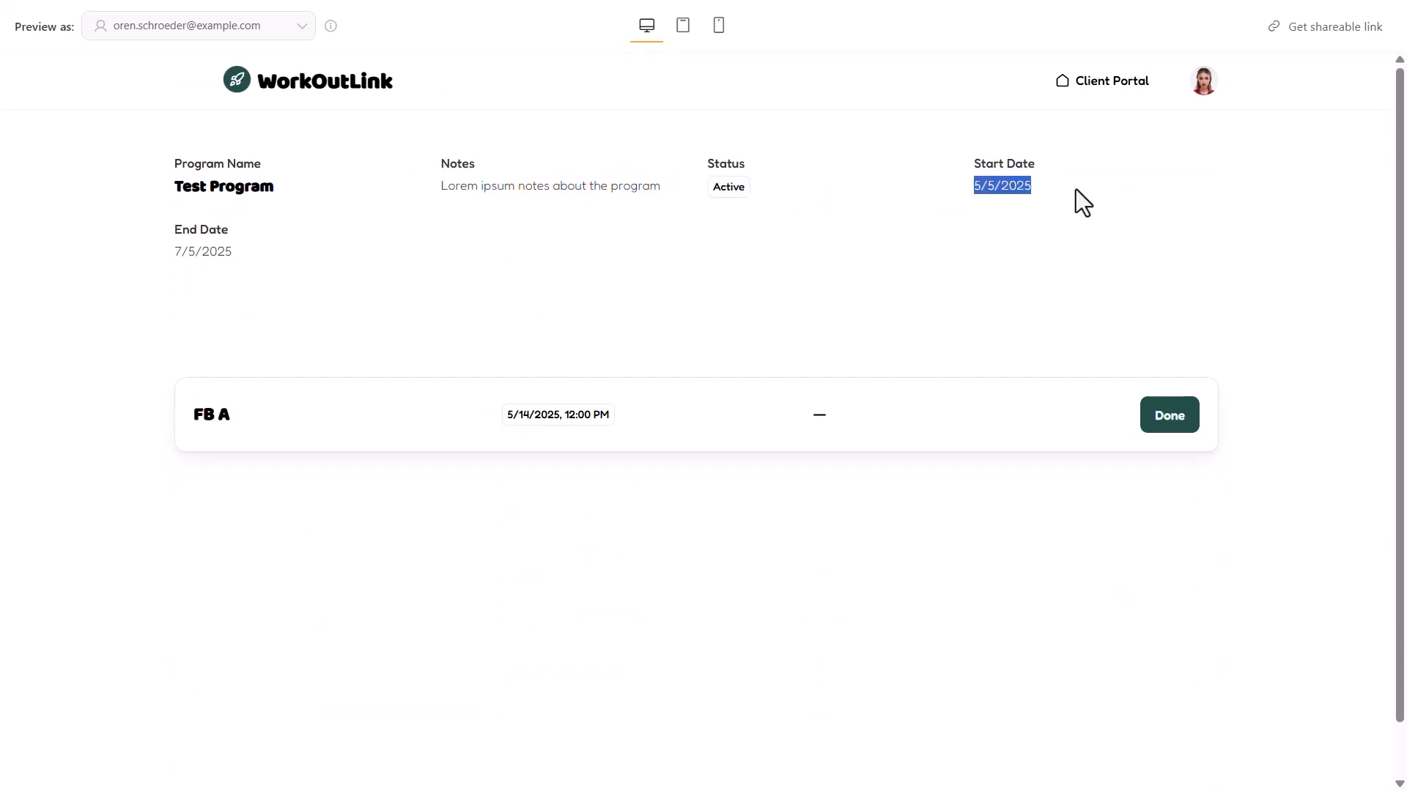
{"action": "left_click", "coordinate": [221, 249]}
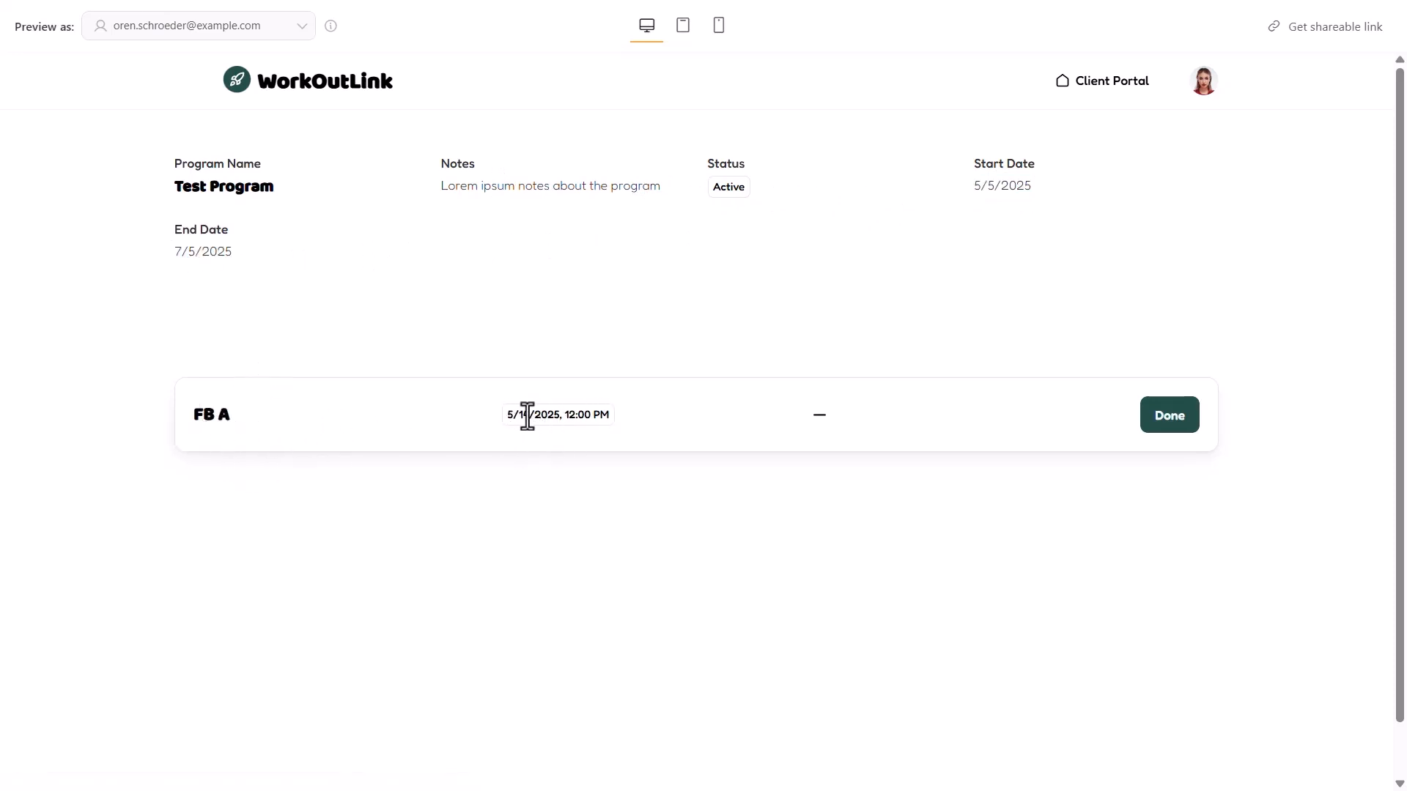
- Open the FB A session in the preview, then play and pause the Chest Press Machine video
{"action": "left_click", "coordinate": [723, 498]}
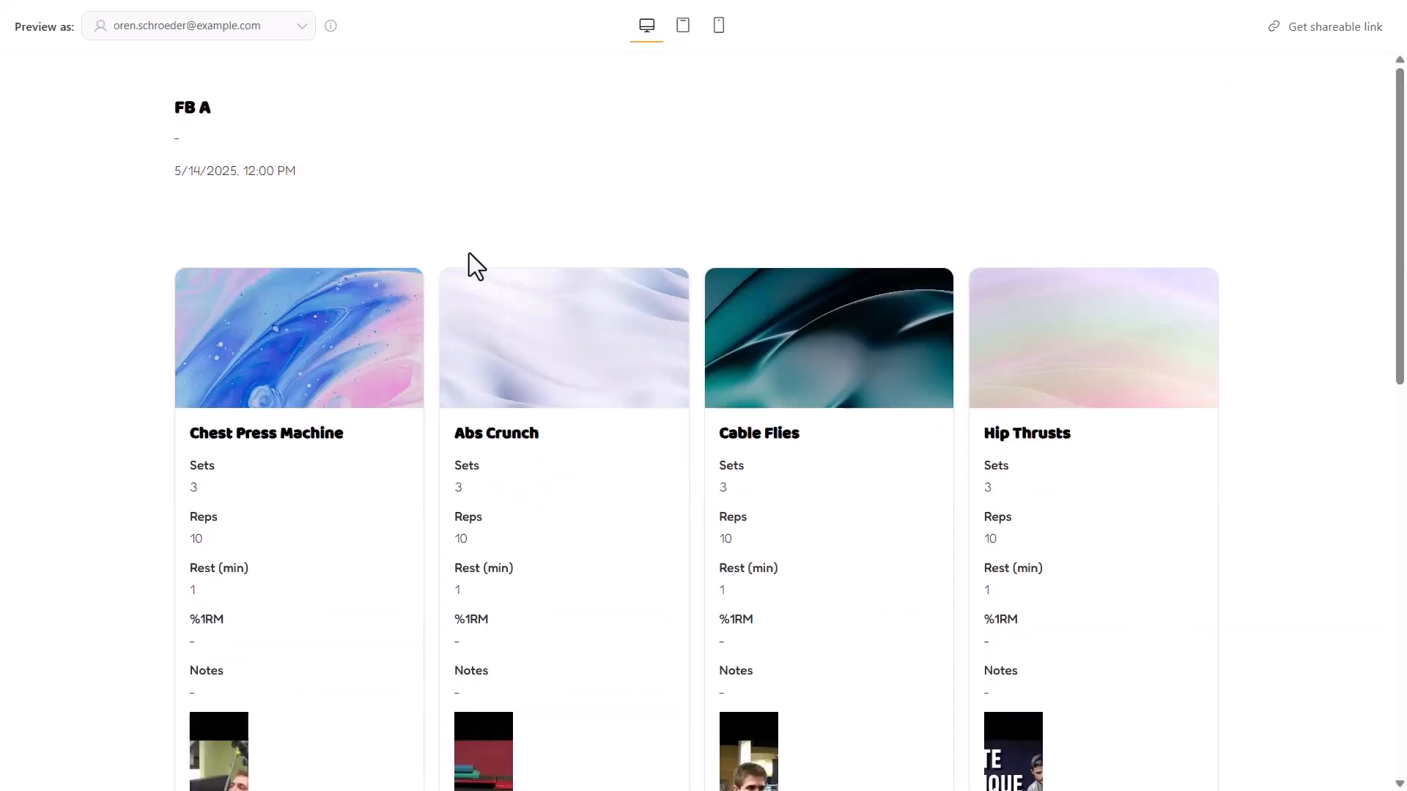
{"action": "scroll", "coordinate": [440, 260], "scroll_direction": "down", "scroll_amount": 1}
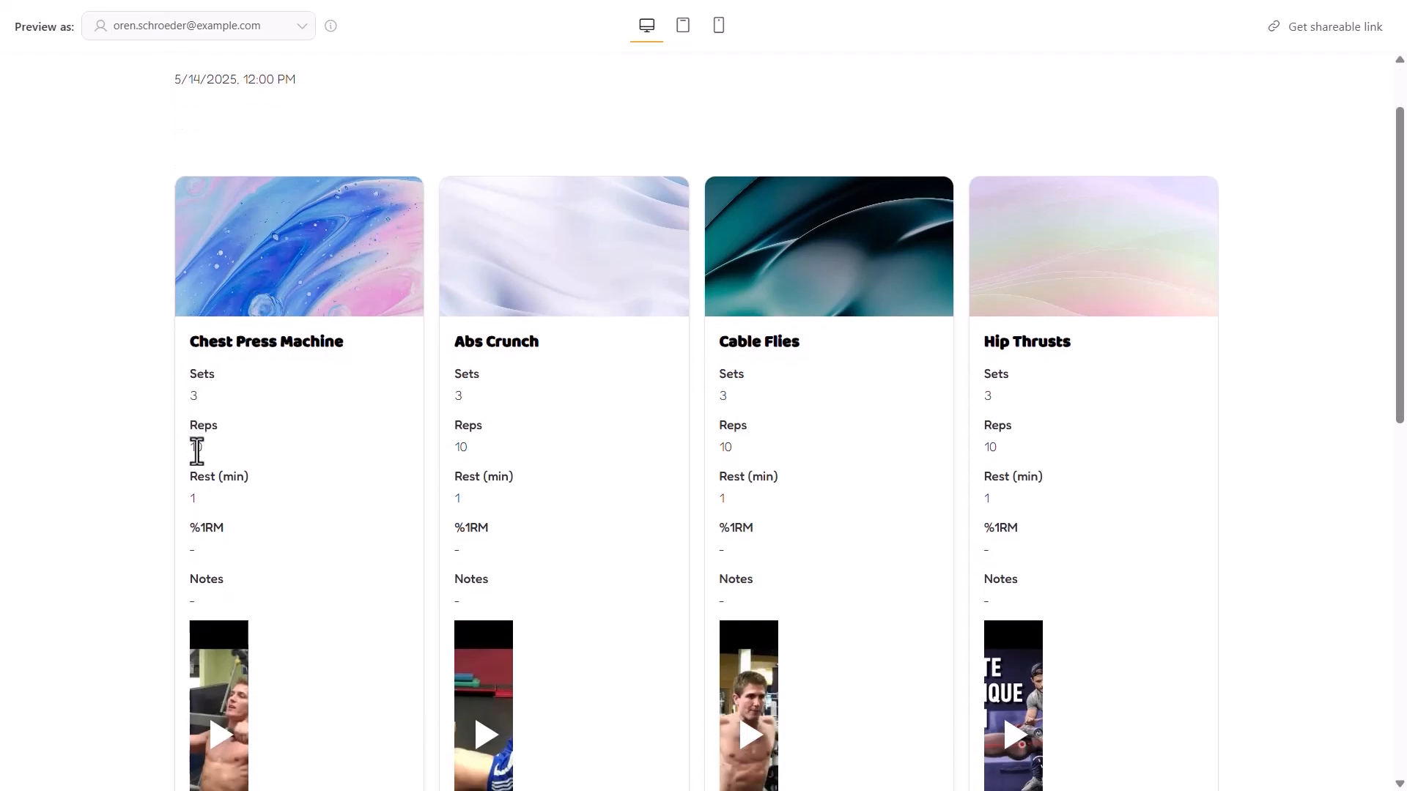
{"action": "scroll", "coordinate": [199, 504], "scroll_direction": "down", "scroll_amount": 1}
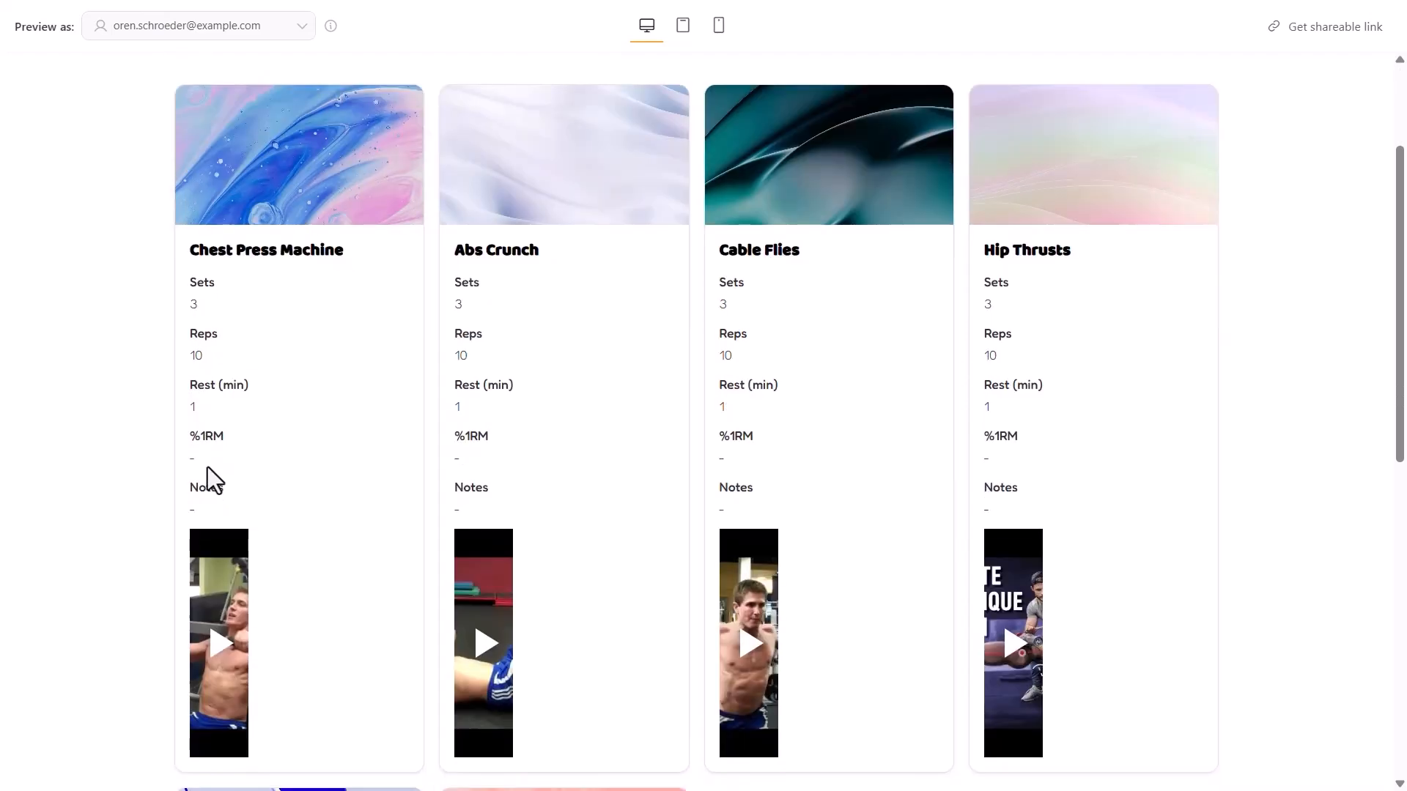
{"action": "scroll", "coordinate": [208, 468], "scroll_direction": "down", "scroll_amount": 1}
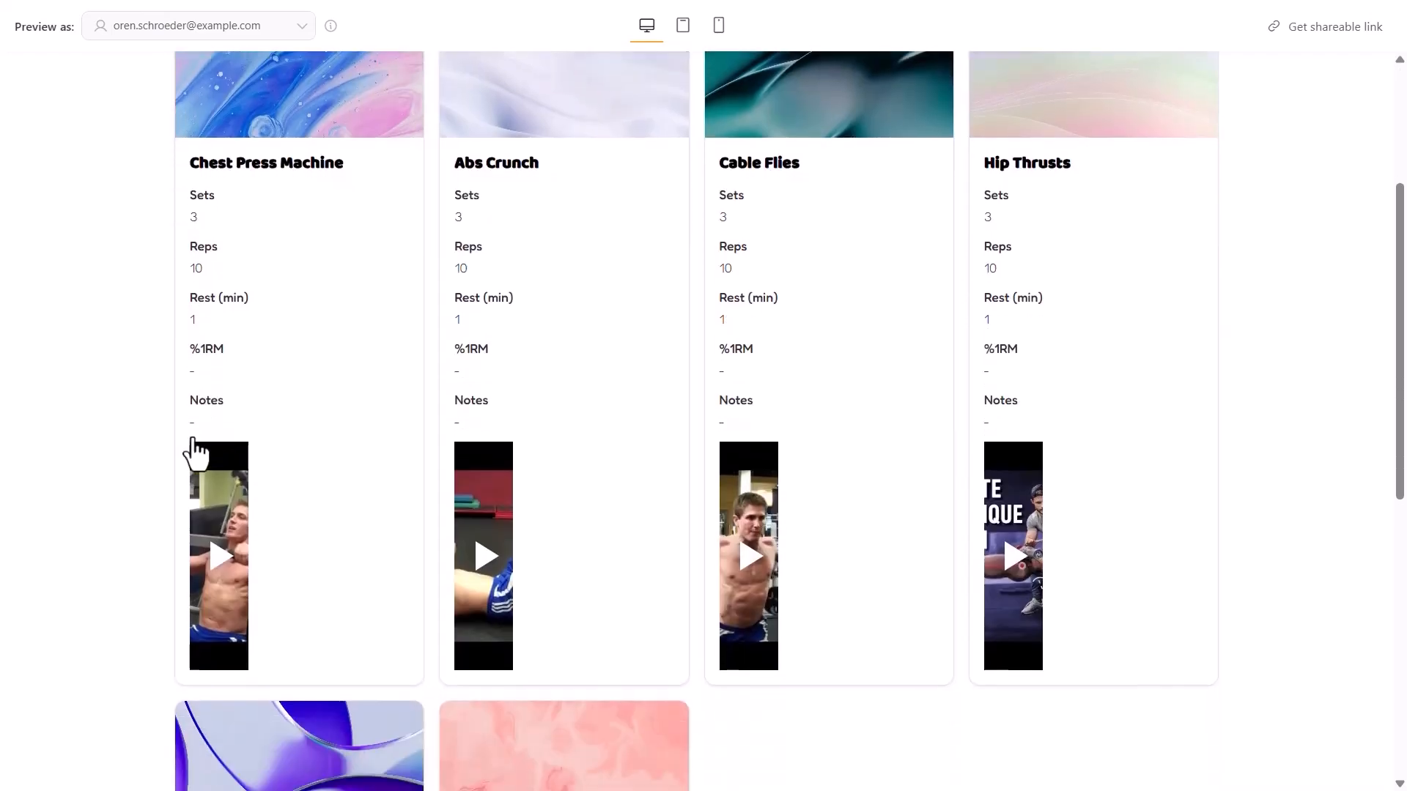
{"action": "left_click", "coordinate": [223, 560]}
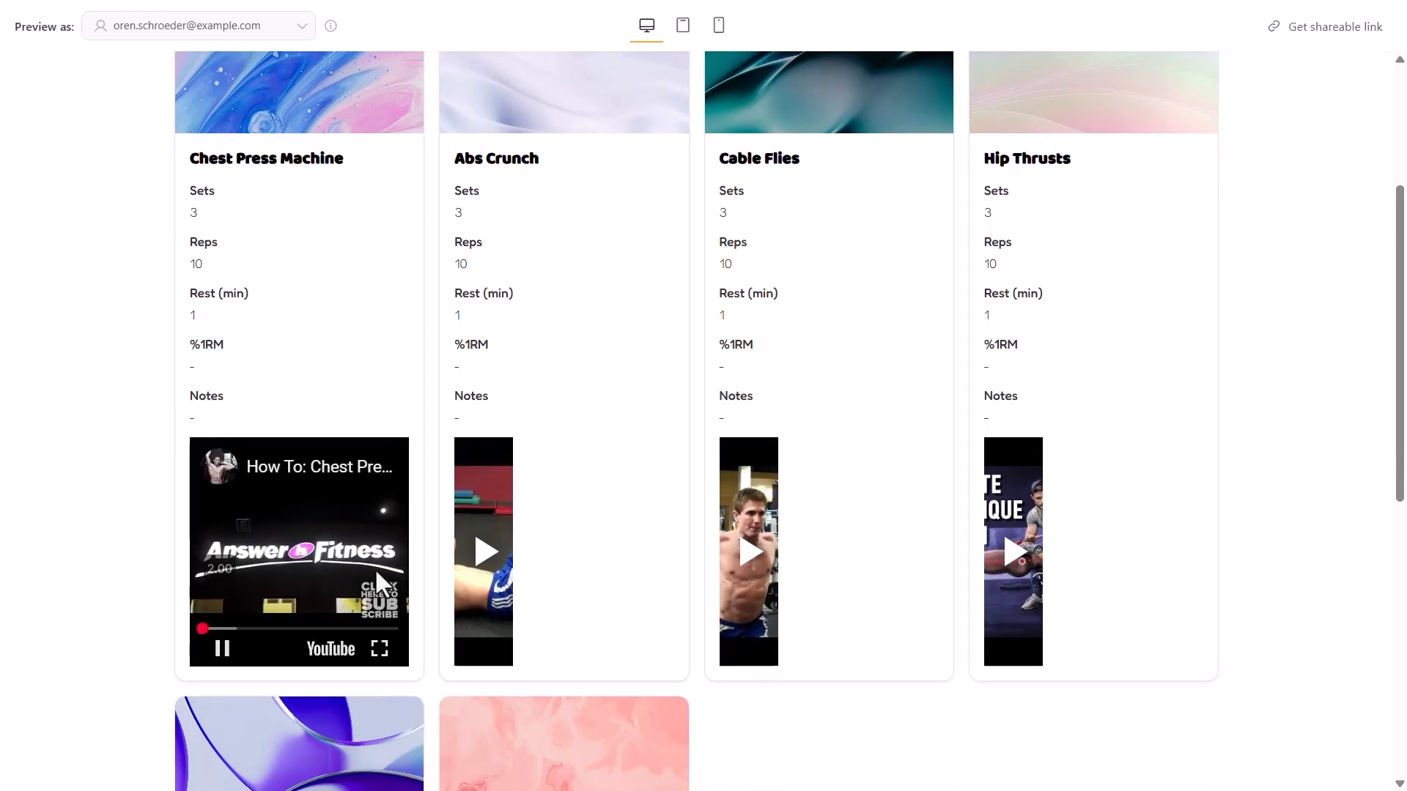
{"action": "left_click", "coordinate": [221, 650]}
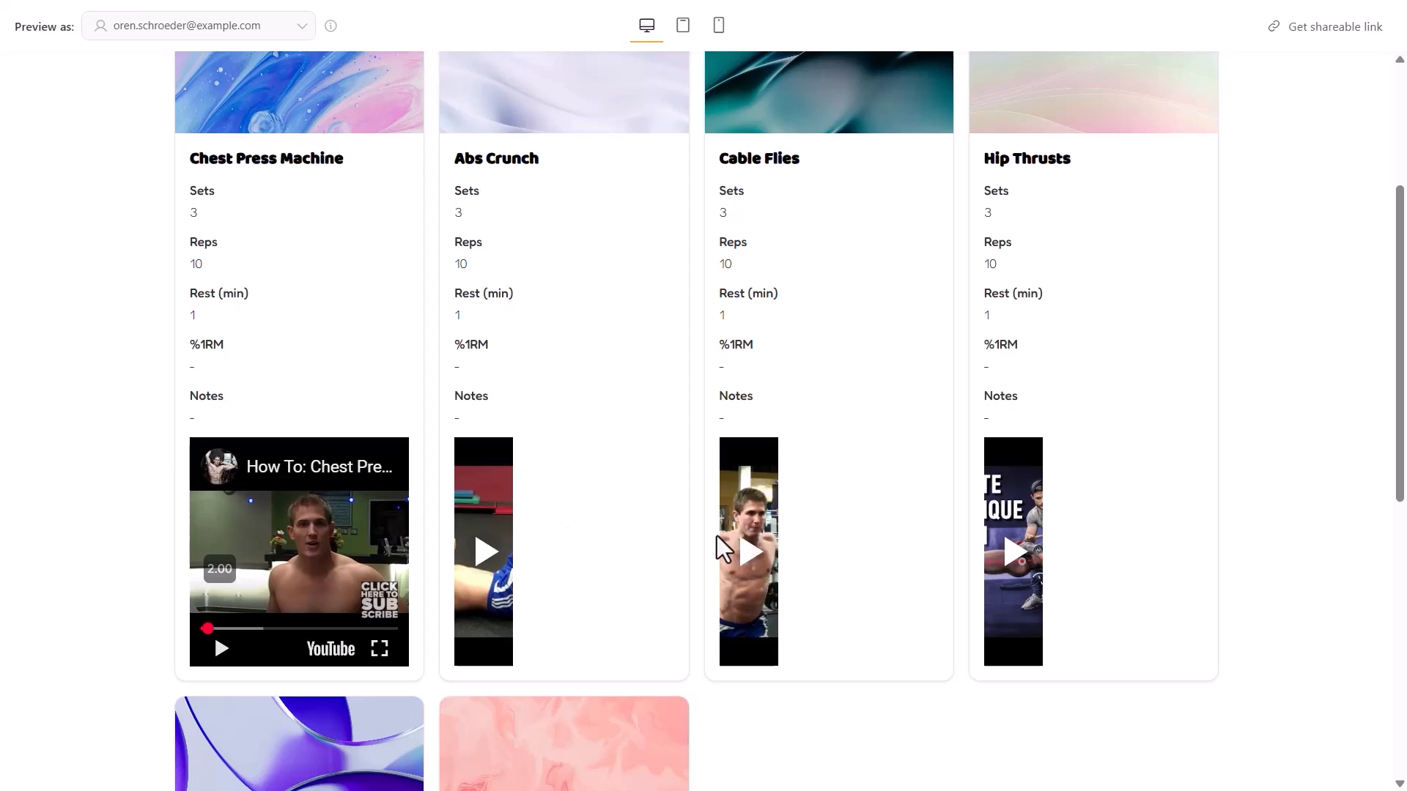
- Look through the movement cards of the FB A session, including Bb Bent Over Row and Pull Ups/Chin Ups
{"action": "scroll", "coordinate": [486, 538], "scroll_direction": "down", "scroll_amount": 6}
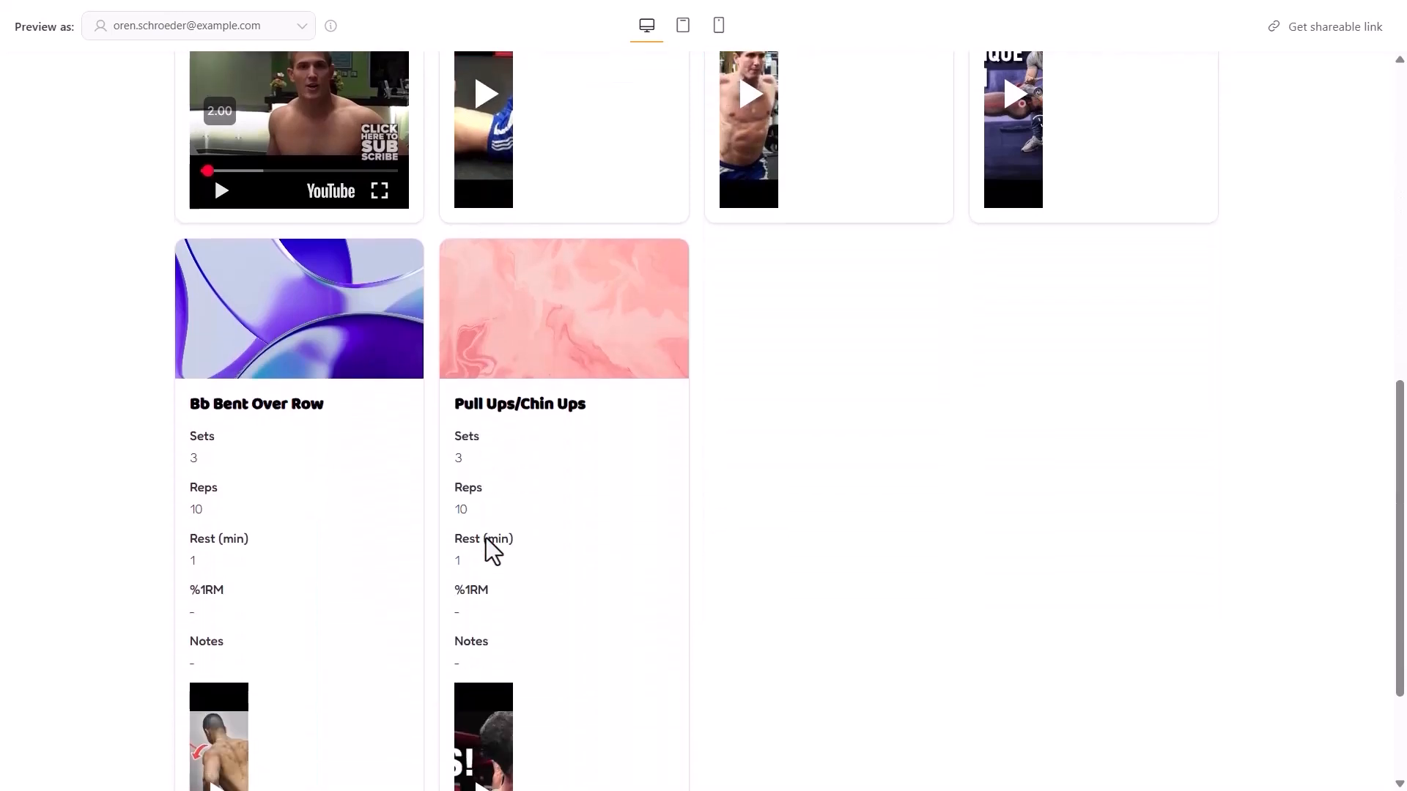
{"action": "scroll", "coordinate": [486, 538], "scroll_direction": "up", "scroll_amount": 4}
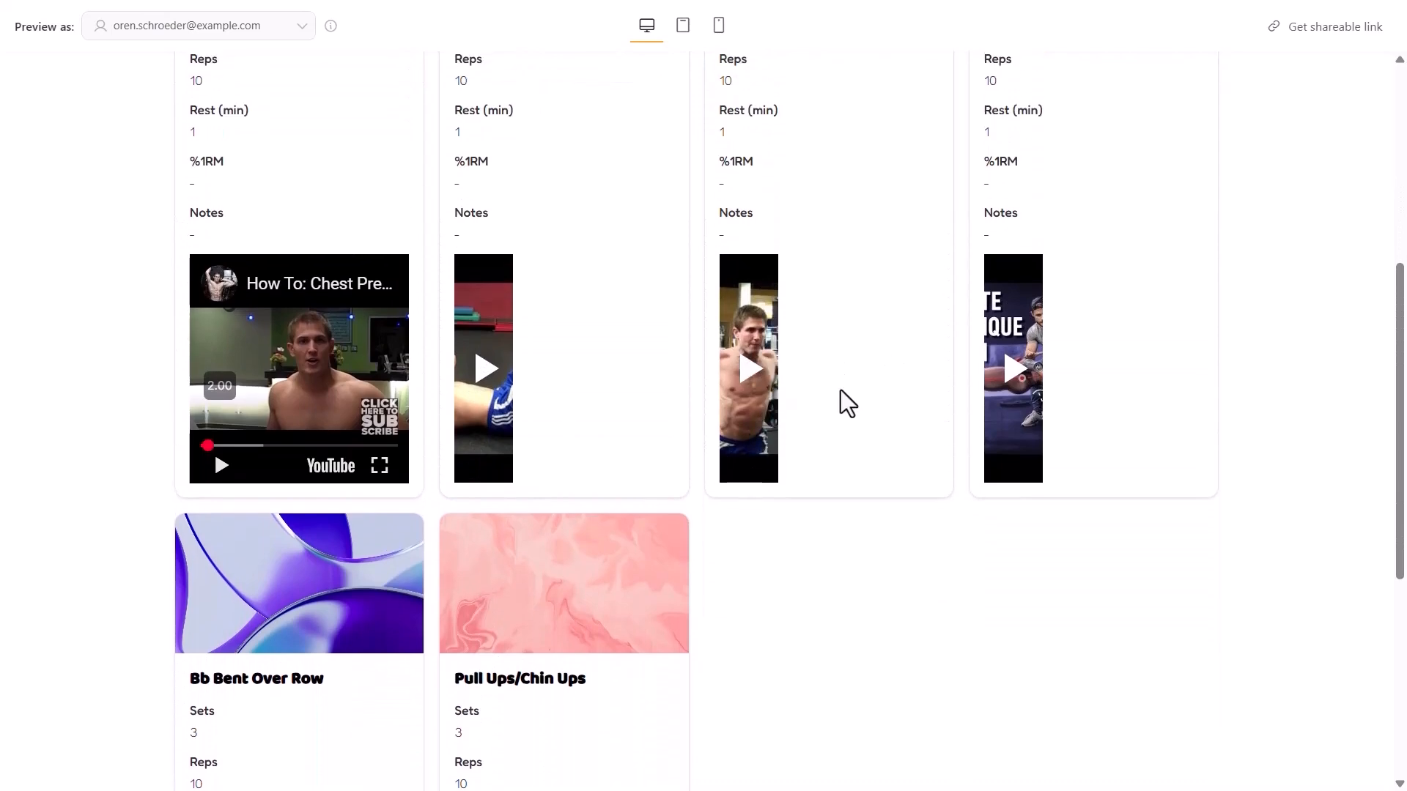
{"action": "scroll", "coordinate": [846, 404], "scroll_direction": "up", "scroll_amount": 1}
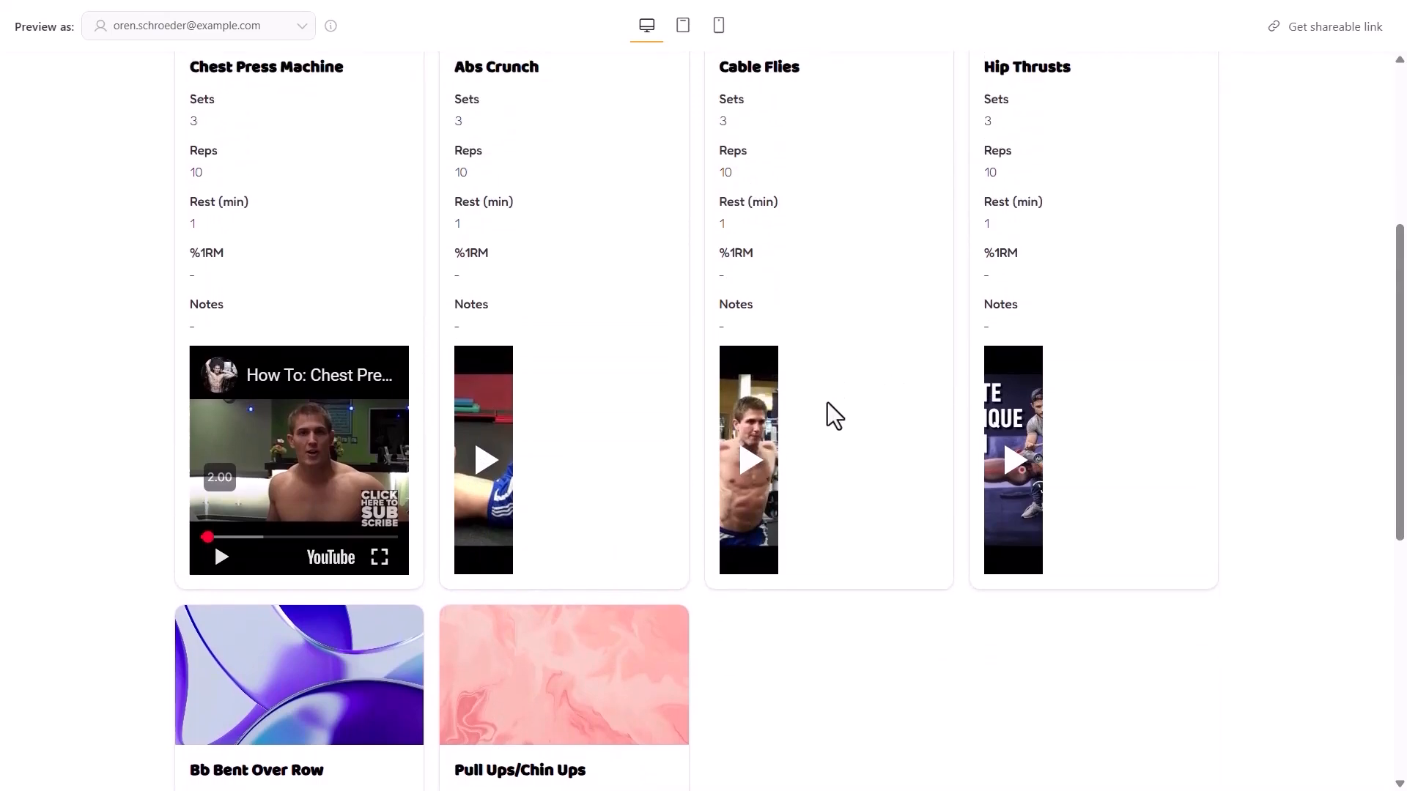
{"action": "scroll", "coordinate": [563, 467], "scroll_direction": "down", "scroll_amount": 3}
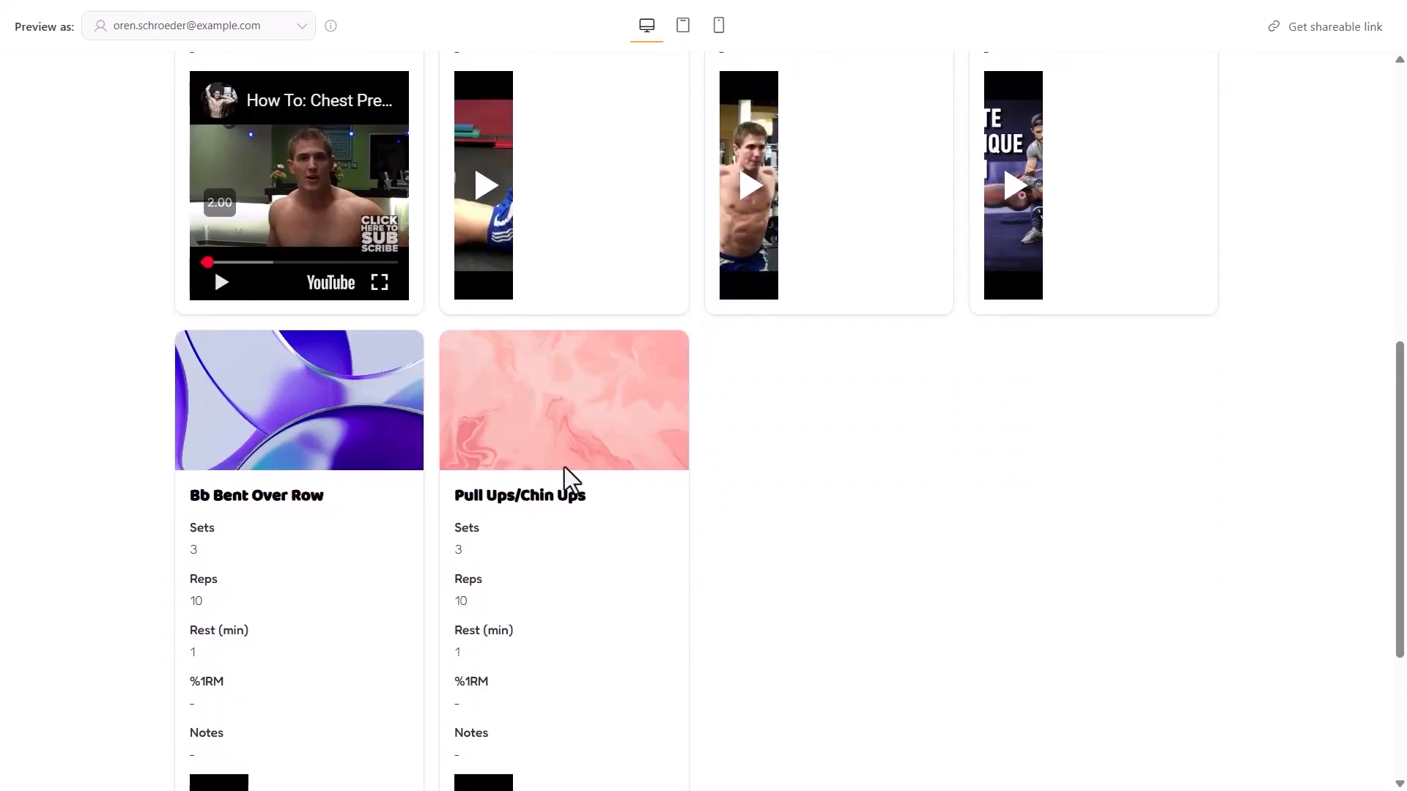
{"action": "scroll", "coordinate": [627, 415], "scroll_direction": "up", "scroll_amount": 1}
{"action": "scroll", "coordinate": [626, 412], "scroll_direction": "up", "scroll_amount": 6}
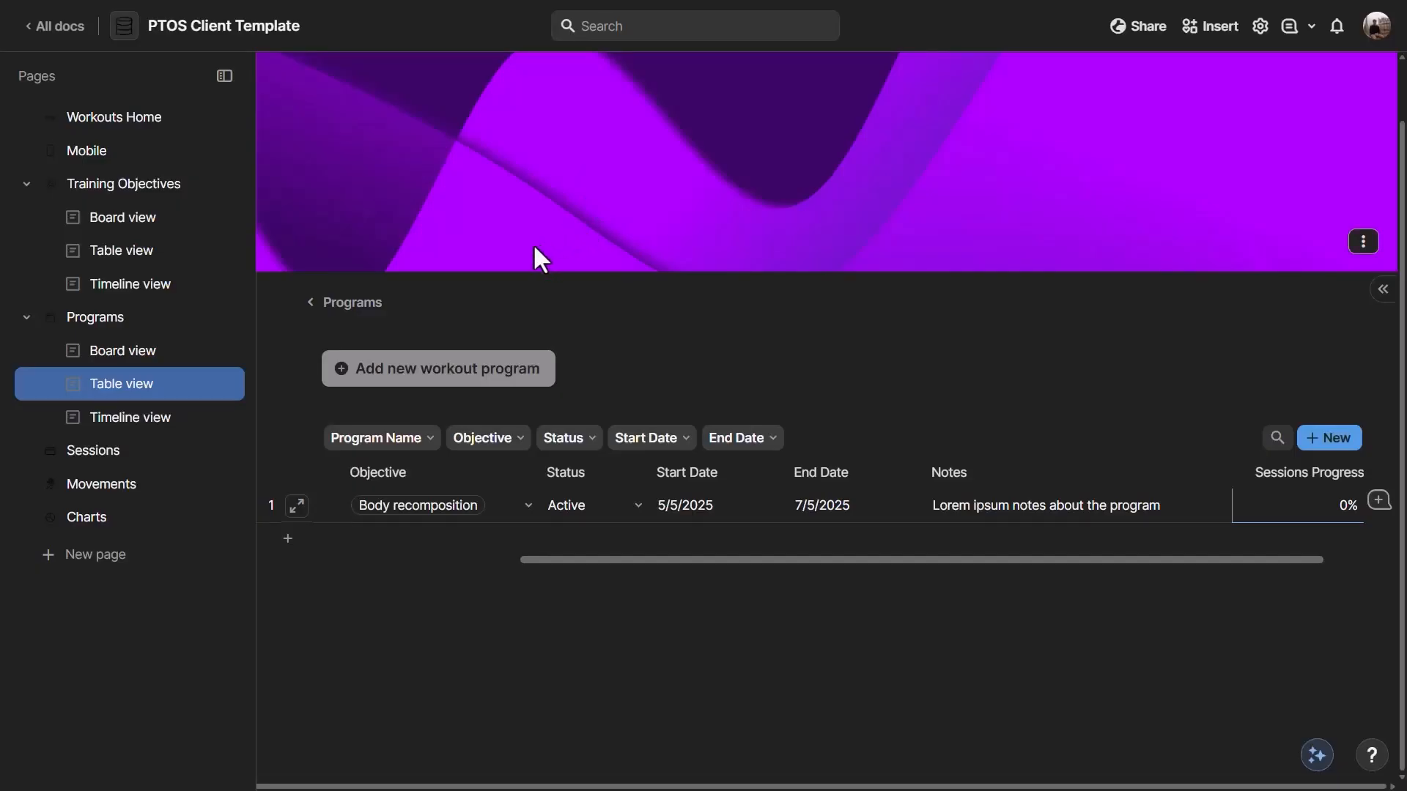
- Examine the Test Program row in the Programs table view of the PTOS Client Template doc in Coda
{"action": "left_click_drag", "start_coordinate": [674, 561], "coordinate": [409, 561]}
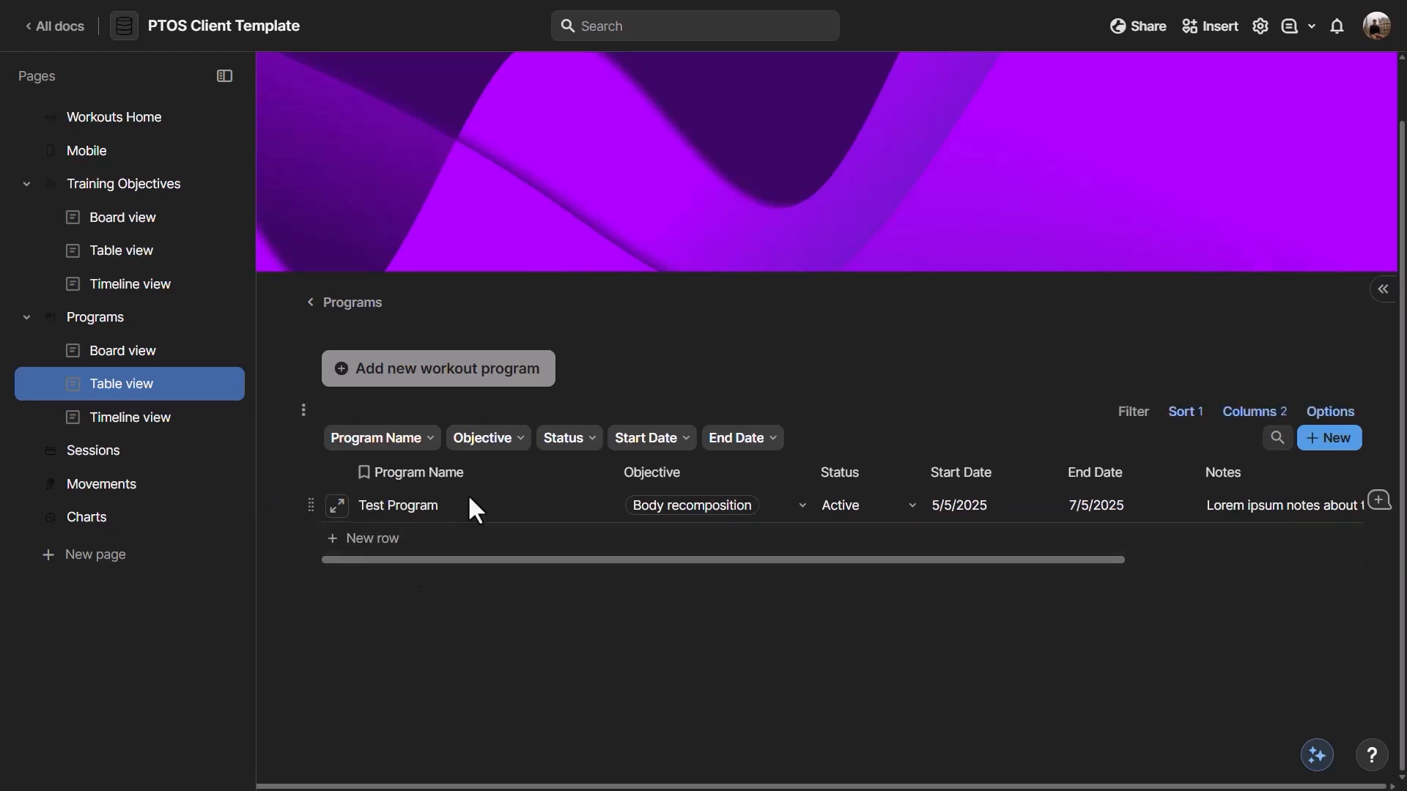
{"action": "left_click", "coordinate": [506, 500]}
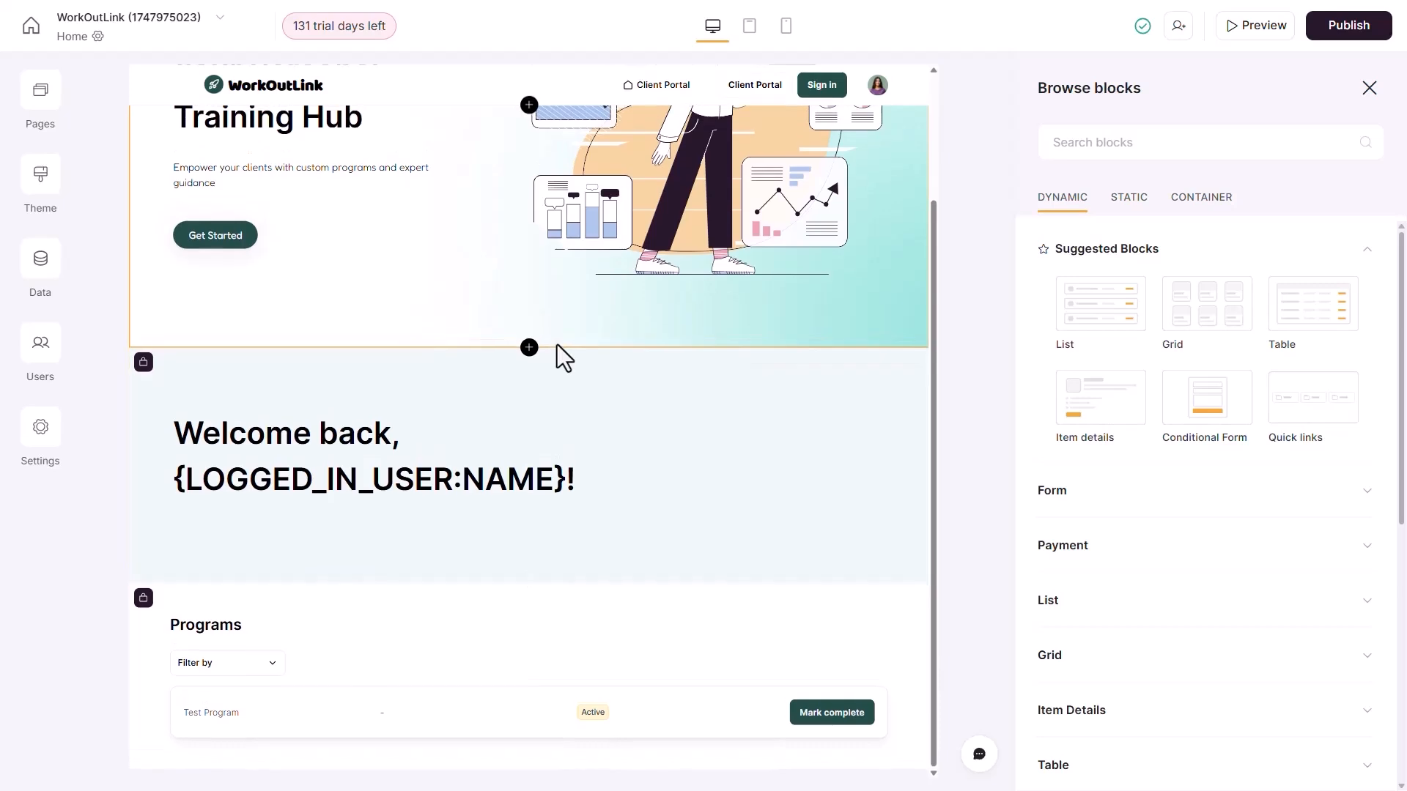
{"action": "scroll", "coordinate": [617, 411], "scroll_direction": "up", "scroll_amount": 3}
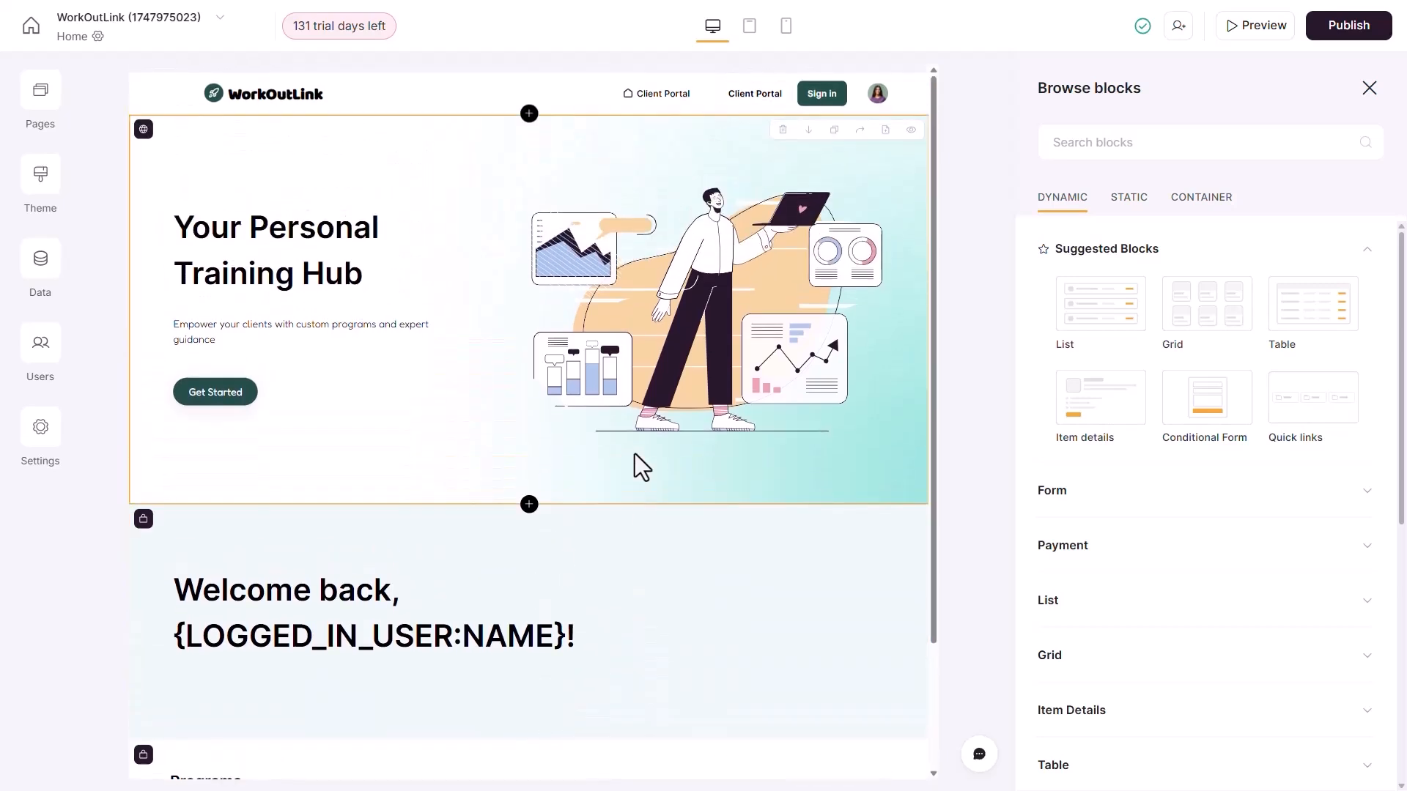